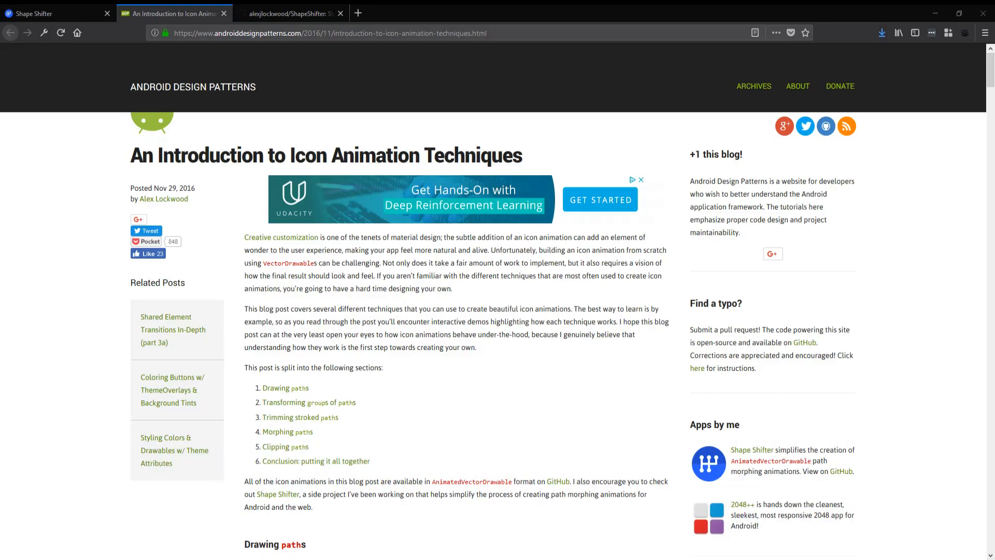
# Switch to the Shape Shifter page and look through the Pencil, Pen, Oval, Rectangle and Zoom tools
pyautogui.hotkey('ctrl', '1')
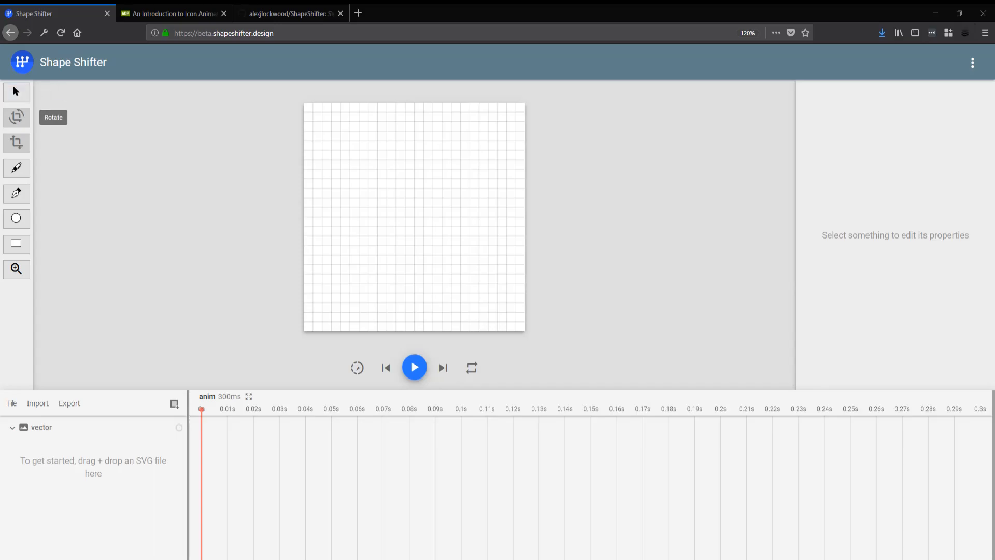
pyautogui.click(16, 168)
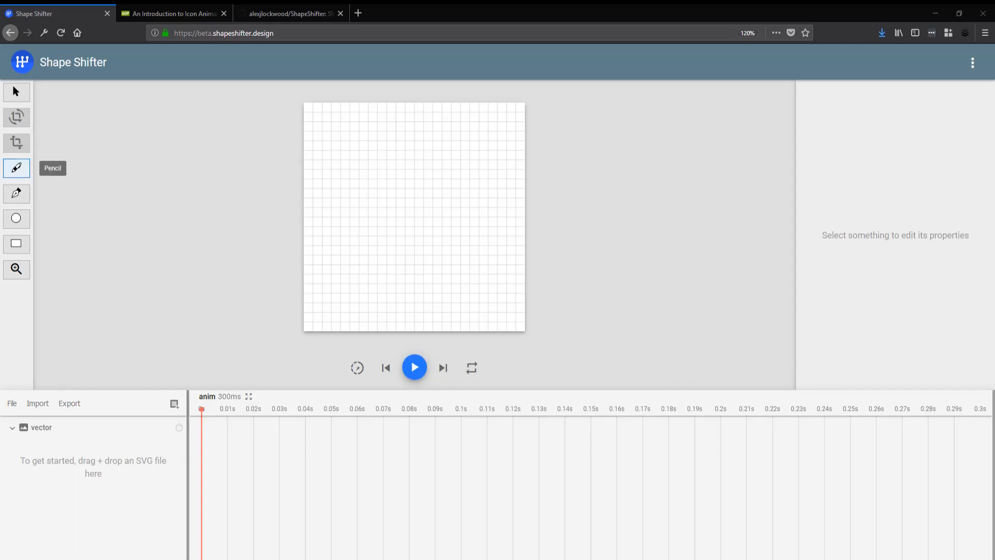
pyautogui.click(16, 194)
pyautogui.click(16, 218)
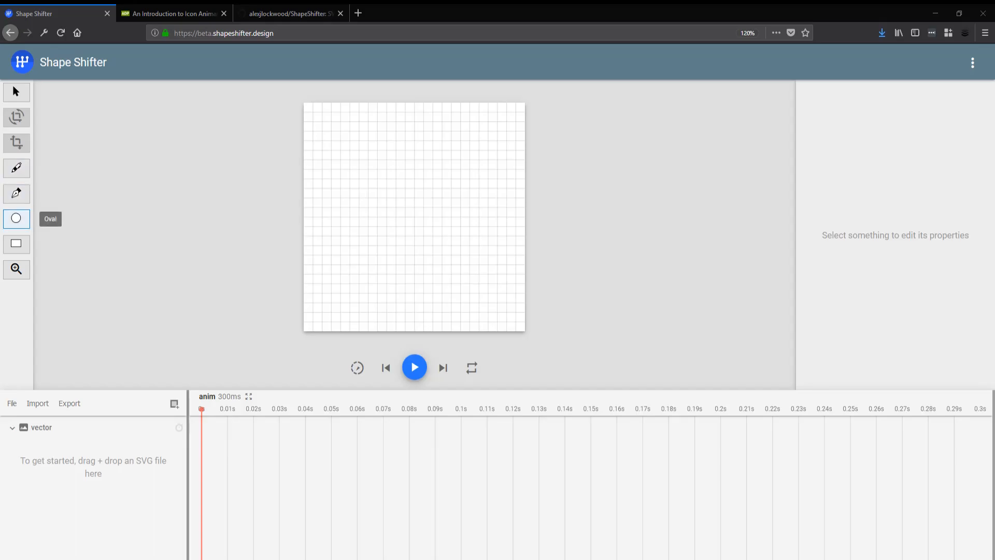
pyautogui.click(16, 244)
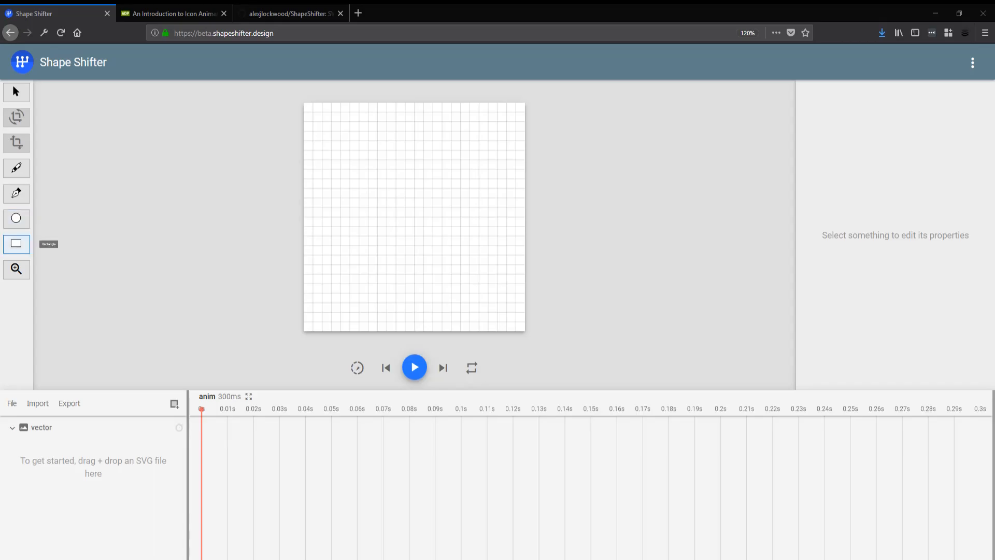
pyautogui.click(16, 269)
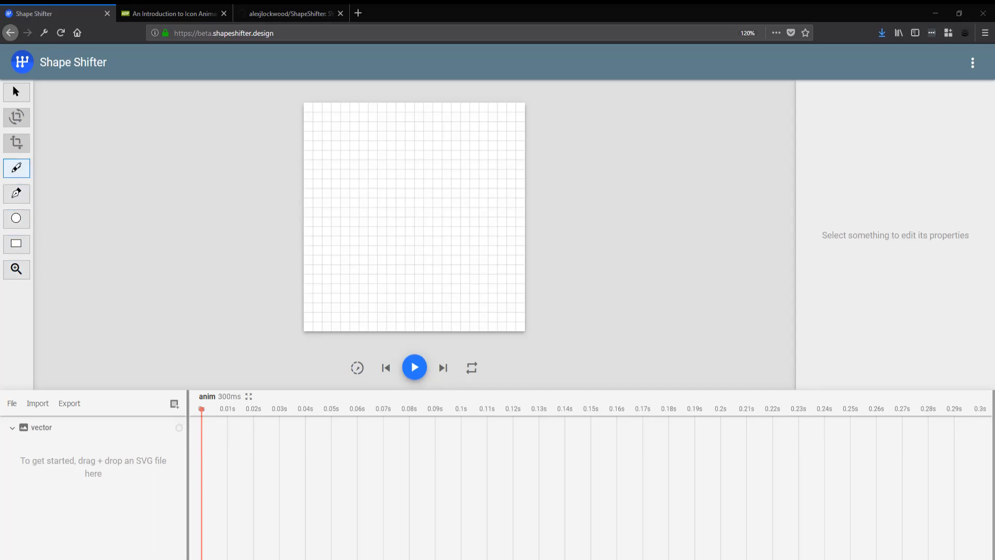
# Try the Pencil tool with a freehand looping path on the canvas and delete the path
pyautogui.click(16, 168)
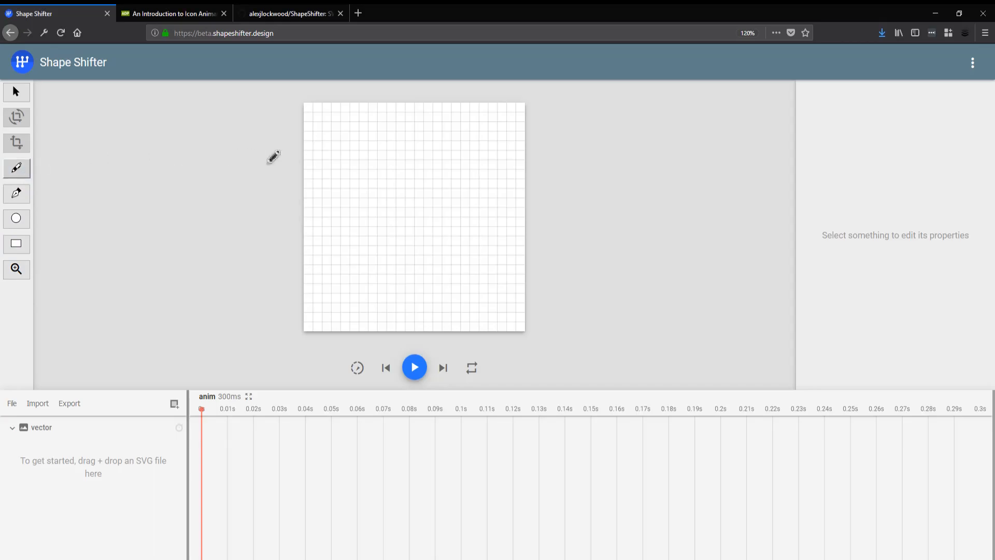
pyautogui.moveTo(410, 138)
pyautogui.mouseDown()
pyautogui.moveTo(364, 145)
pyautogui.moveTo(371, 164)
pyautogui.moveTo(436, 168)
pyautogui.moveTo(358, 229)
pyautogui.moveTo(441, 236)
pyautogui.moveTo(427, 277)
pyautogui.moveTo(397, 241)
pyautogui.moveTo(444, 216)
pyautogui.moveTo(425, 197)
pyautogui.moveTo(385, 185)
pyautogui.moveTo(395, 138)
pyautogui.mouseUp()
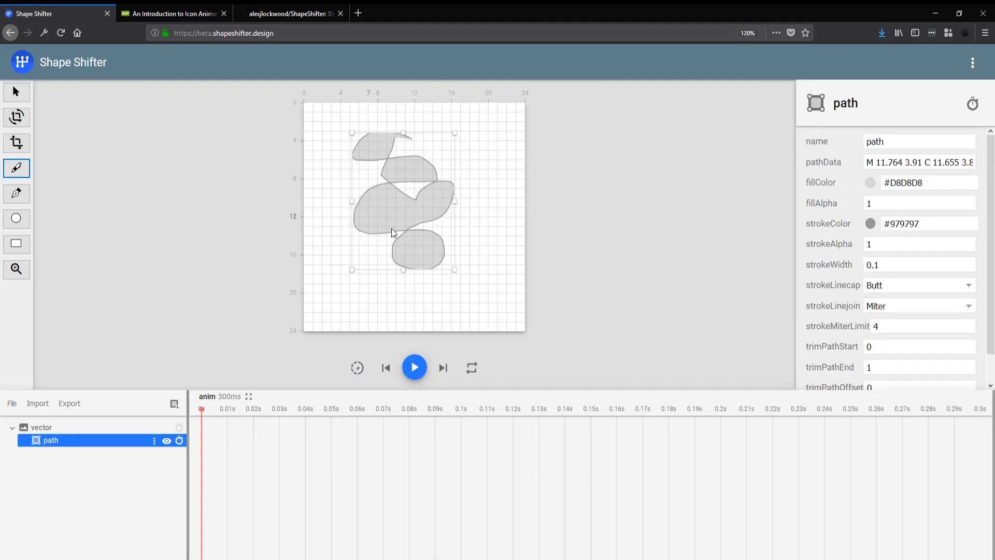
pyautogui.press('Delete')
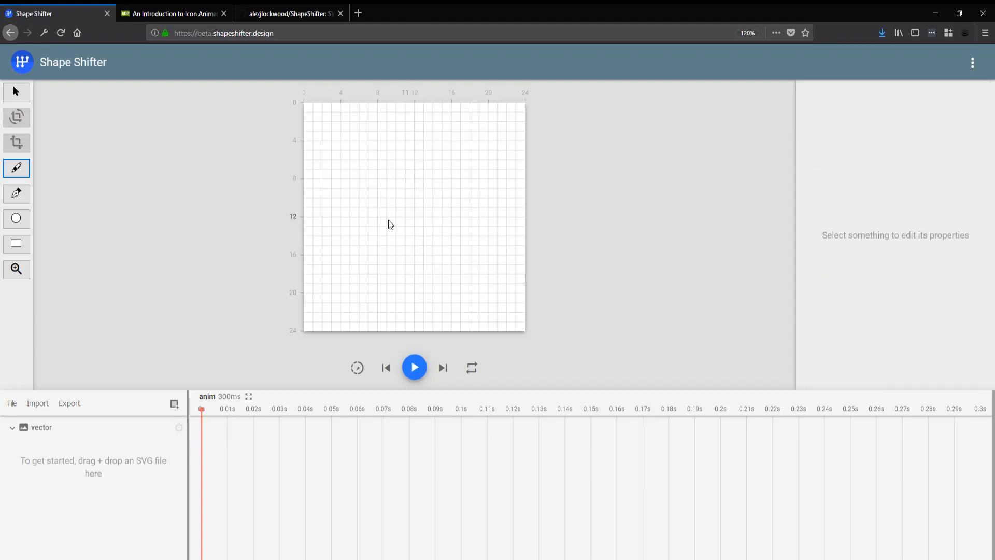
# Draw a closed triangle with the Pen tool, with corners at about (2, 4), (2, 12) and (8, 8)
pyautogui.click(24, 196)
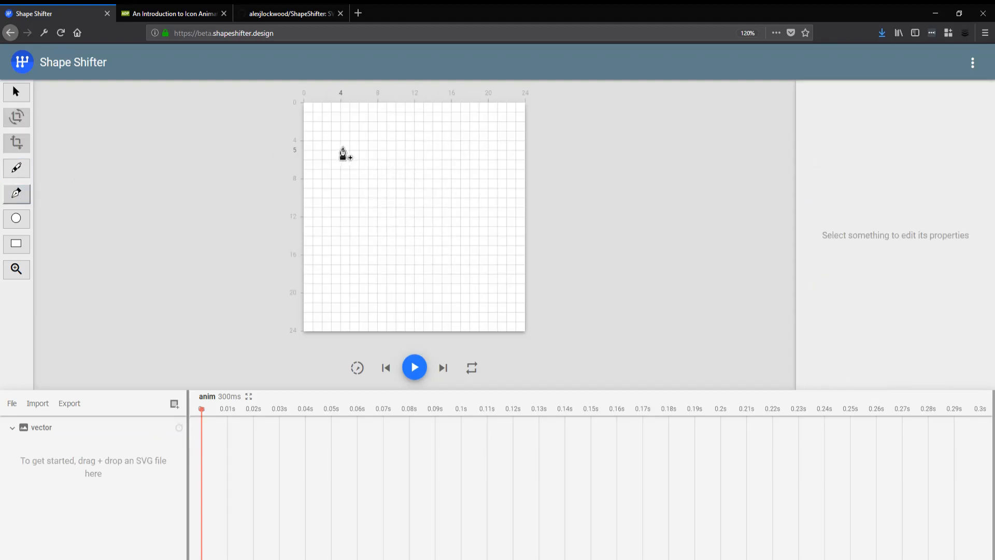
pyautogui.click(322, 141)
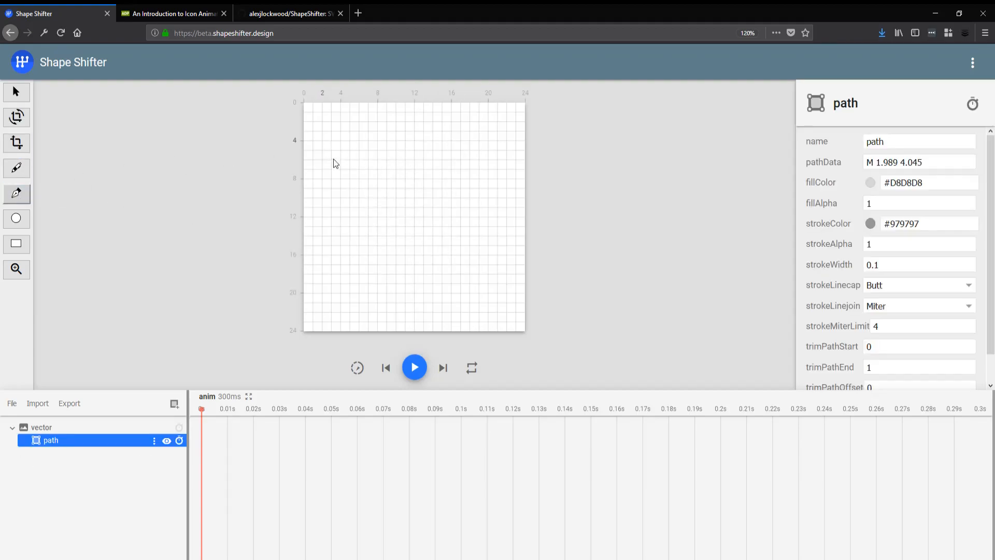
pyautogui.click(322, 217)
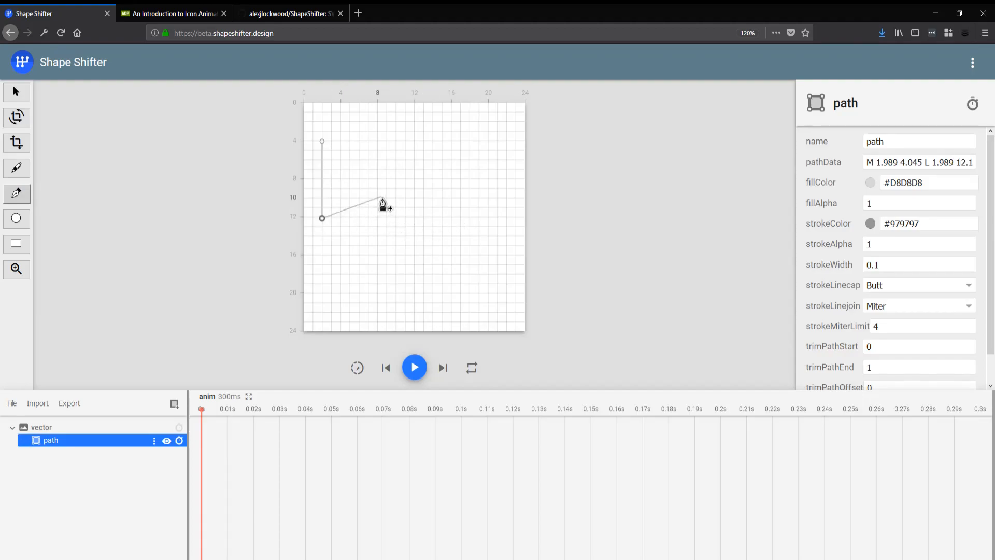
pyautogui.click(380, 182)
pyautogui.click(322, 140)
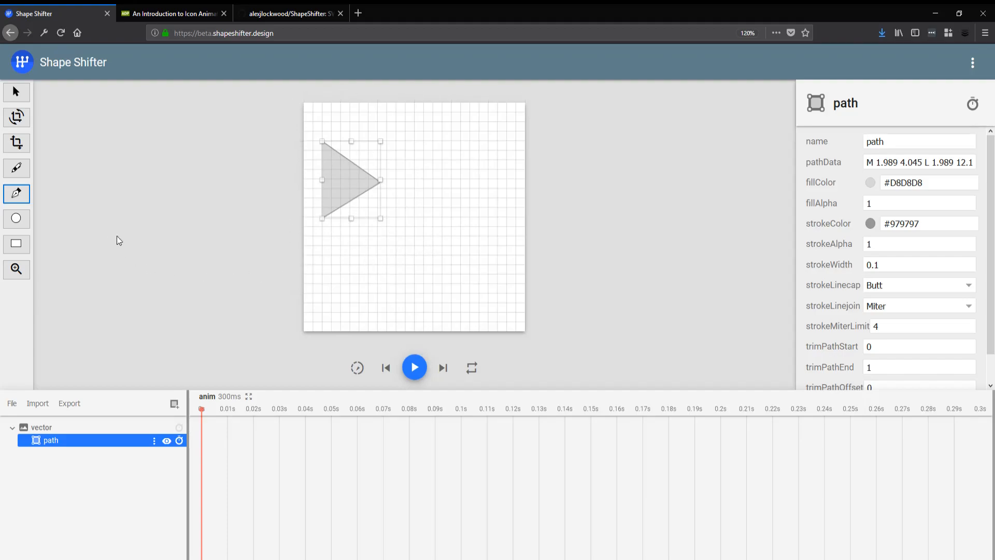
# Add an oval about 7 units across beside the triangle and a rectangle about 13 by 2 units below them
pyautogui.click(16, 218)
pyautogui.moveTo(441, 151); pyautogui.dragTo(502, 220)
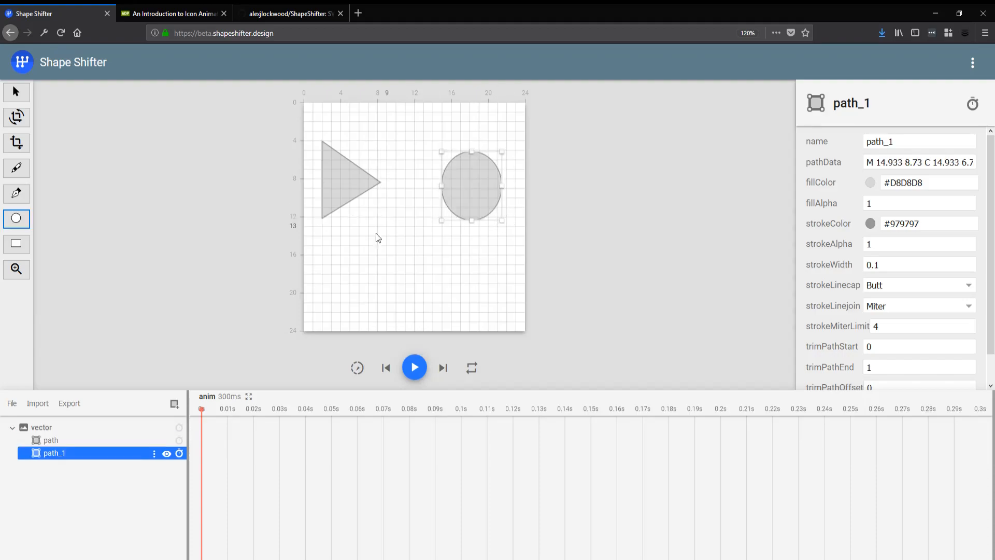
pyautogui.click(23, 246)
pyautogui.moveTo(351, 237); pyautogui.dragTo(473, 259)
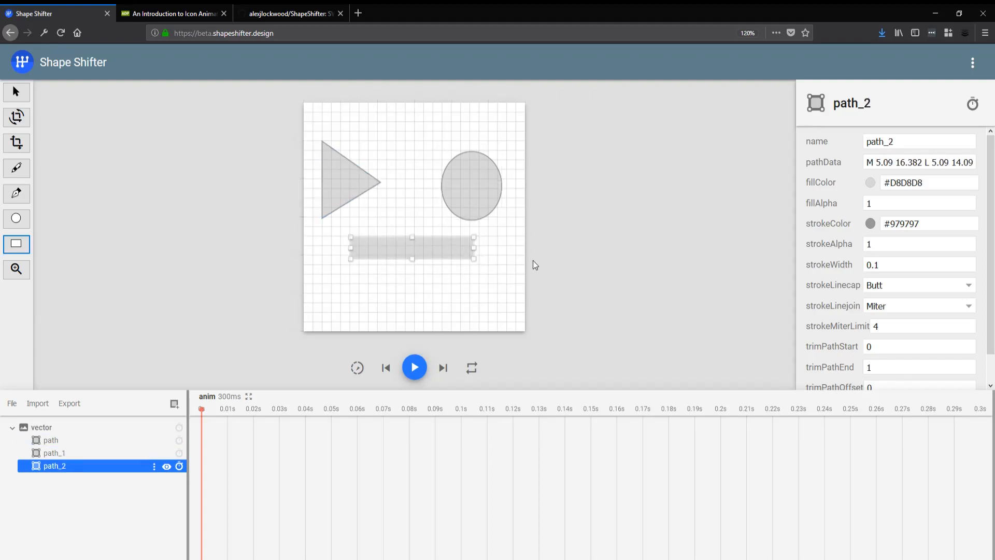
# Start a new project and discard the unsaved test shapes
pyautogui.click(17, 403)
pyautogui.click(25, 407)
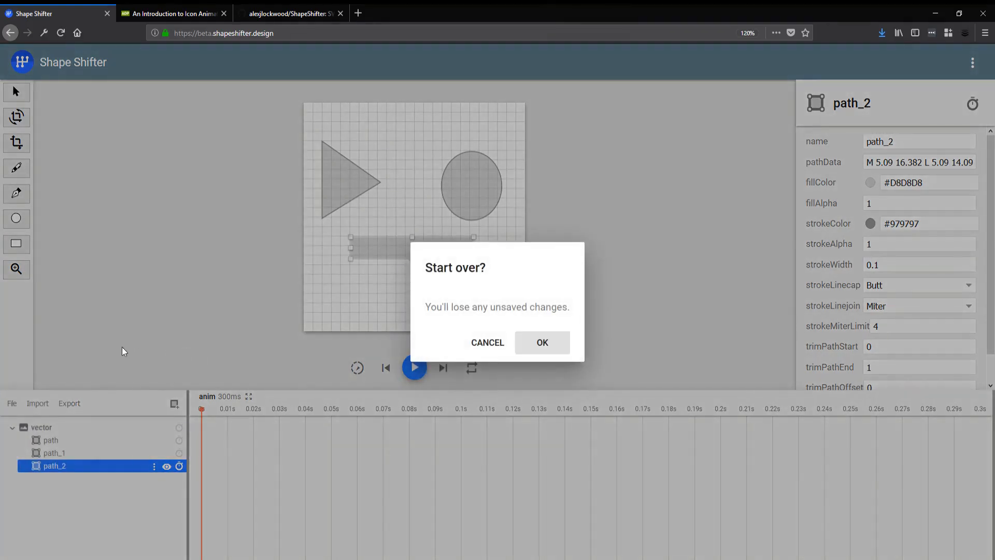
pyautogui.click(536, 344)
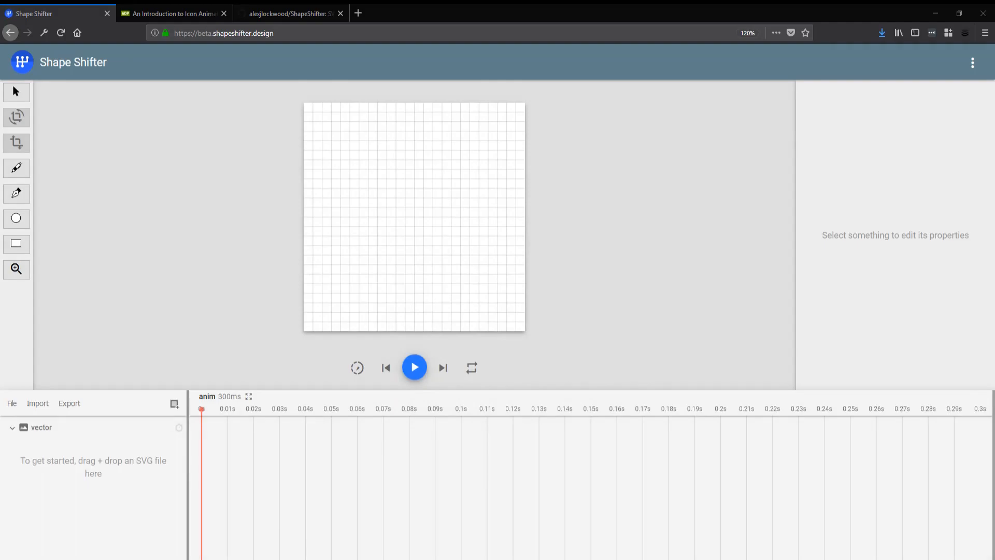
# Load the Play-to-pause demo and play its animation
pyautogui.click(12, 403)
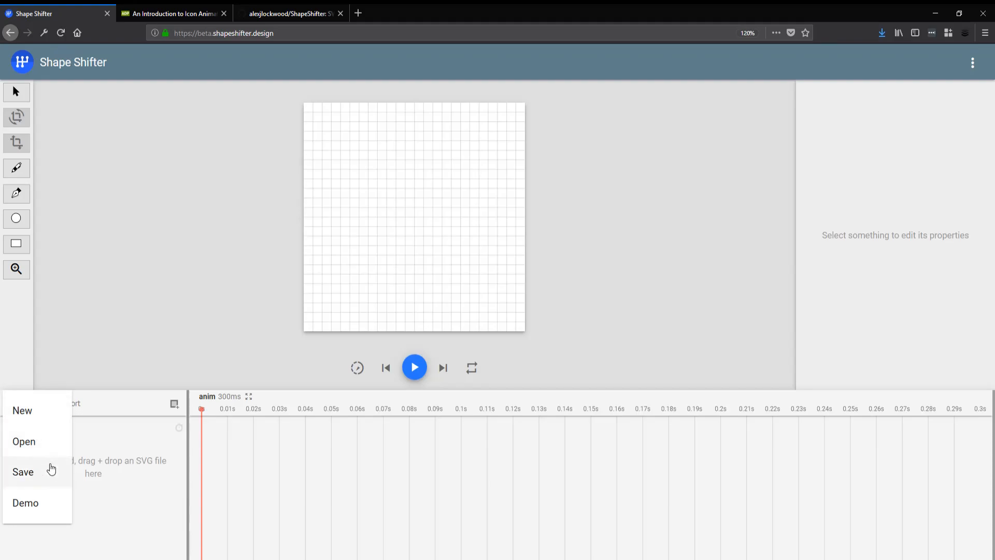
pyautogui.click(53, 497)
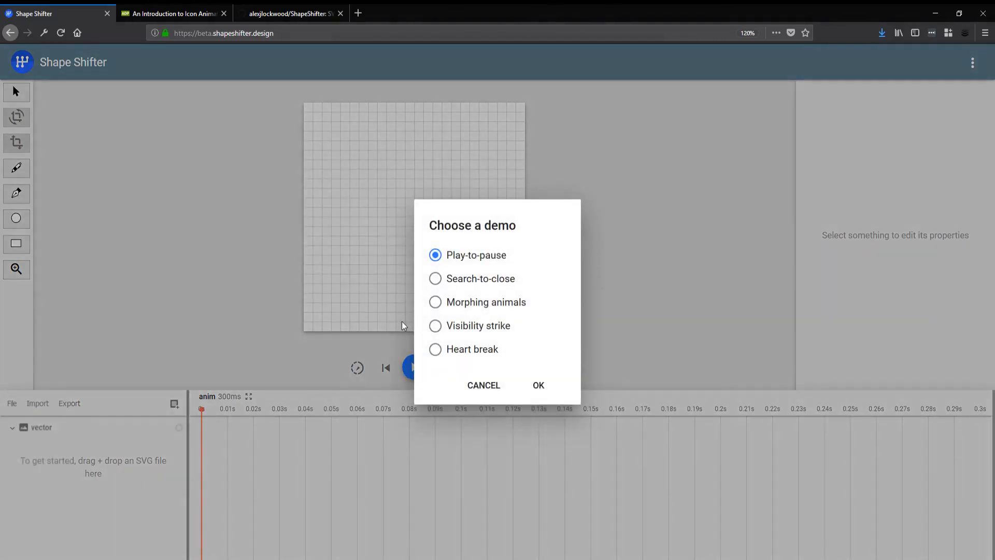
pyautogui.click(538, 383)
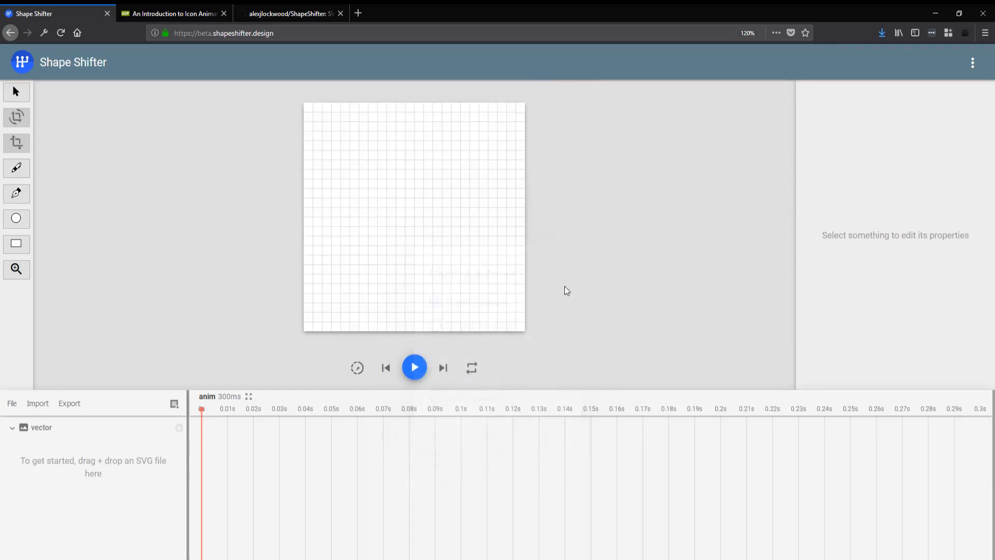
pyautogui.click(414, 367)
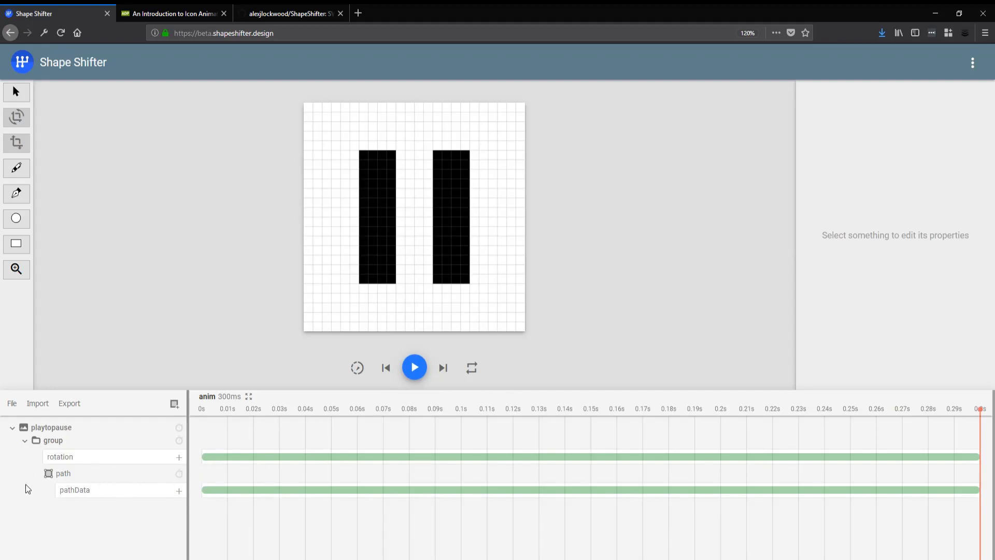
# Look through the available import and export formats
pyautogui.click(32, 404)
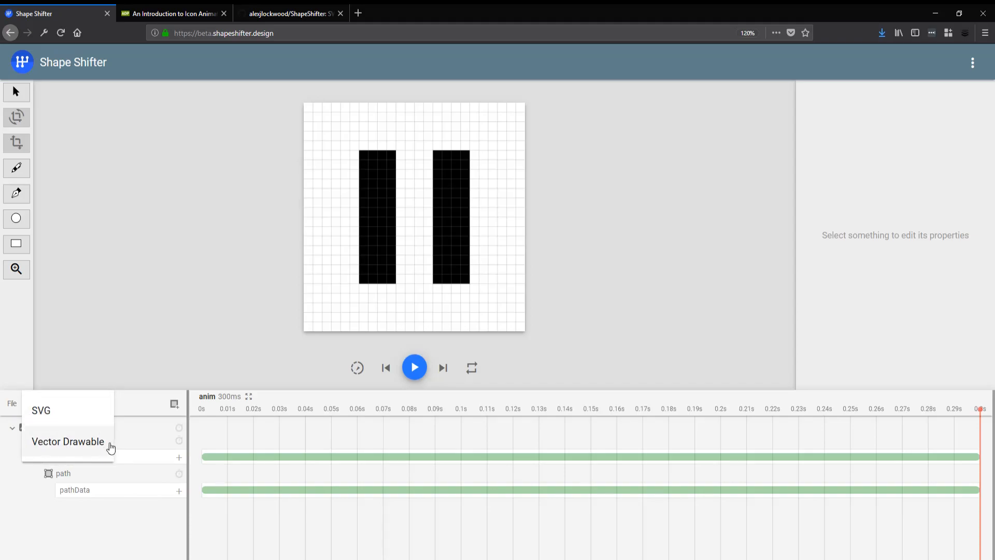
pyautogui.click(129, 412)
pyautogui.click(66, 403)
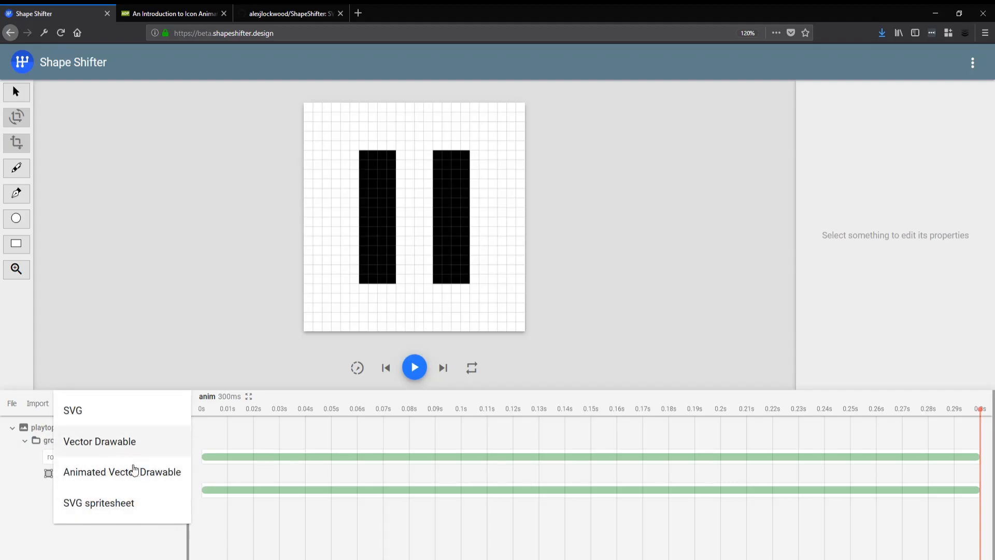
pyautogui.click(76, 374)
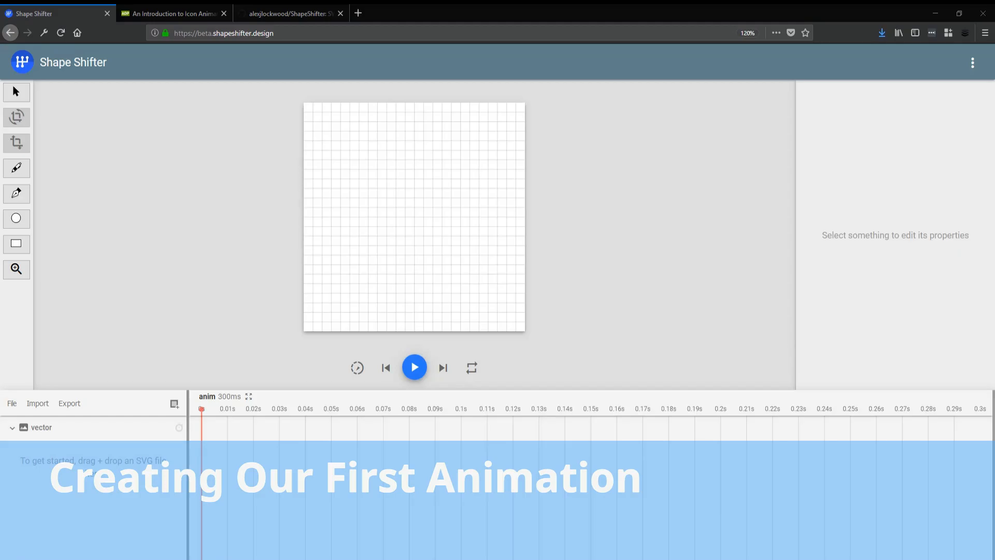
# Draw a circle about 19 units across near the middle of the blank canvas and set its fill color to FFEF33
pyautogui.click(16, 218)
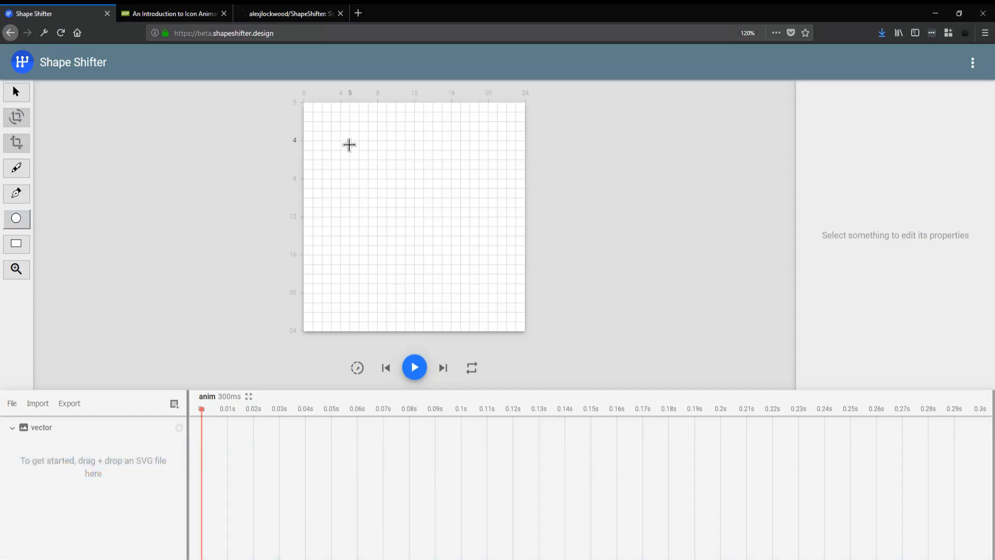
pyautogui.moveTo(334, 130); pyautogui.dragTo(511, 314)
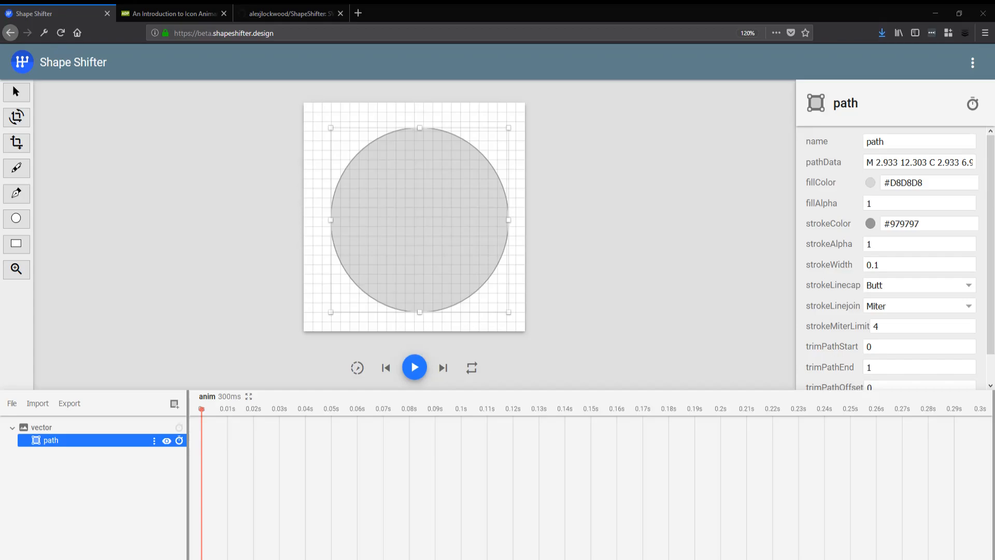
pyautogui.tripleClick(921, 183)
pyautogui.press('BackSpace')
pyautogui.write('FFEF33')
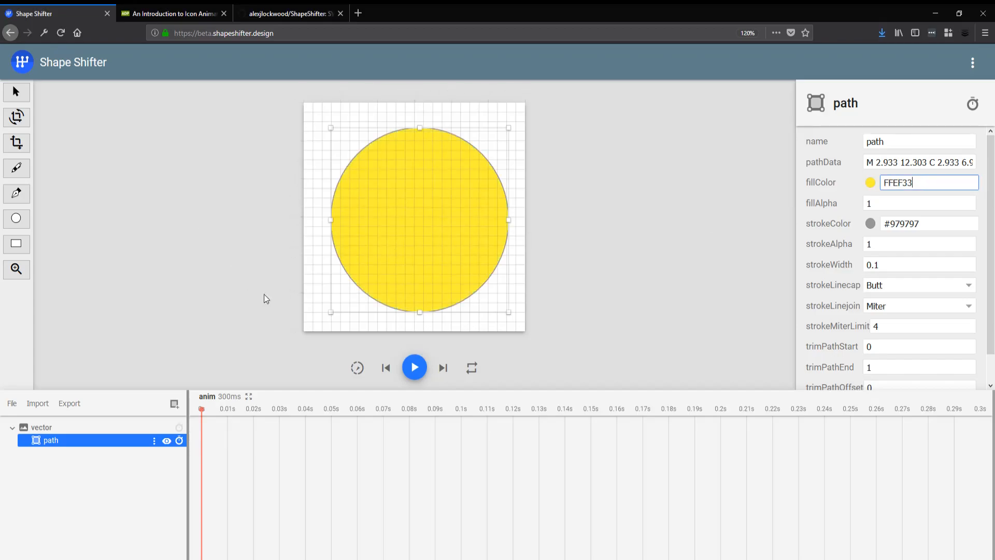
pyautogui.press('Return')
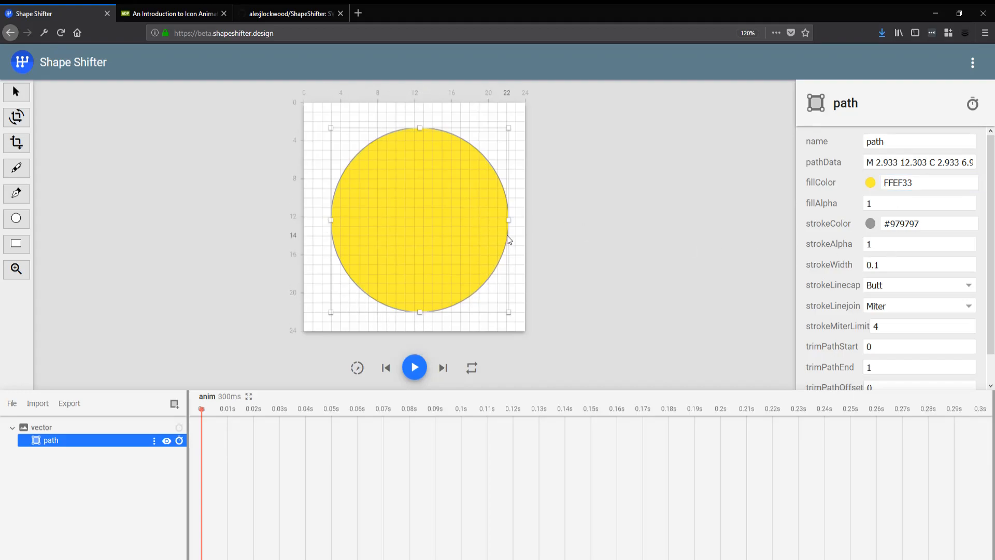
# Set the yellow circle's stroke width to 0 and deselect the circle
pyautogui.moveTo(904, 261); pyautogui.dragTo(863, 267)
pyautogui.write('0')
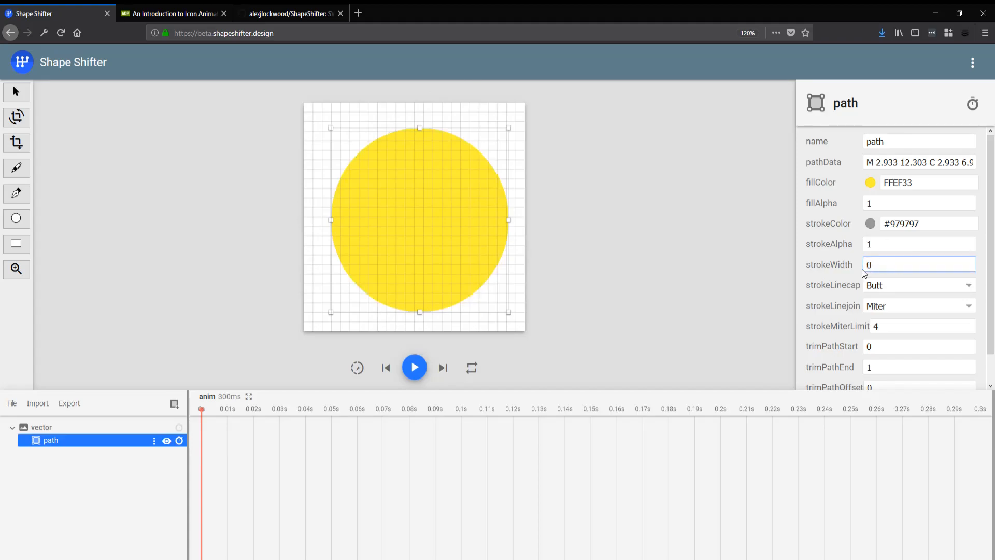
pyautogui.click(623, 231)
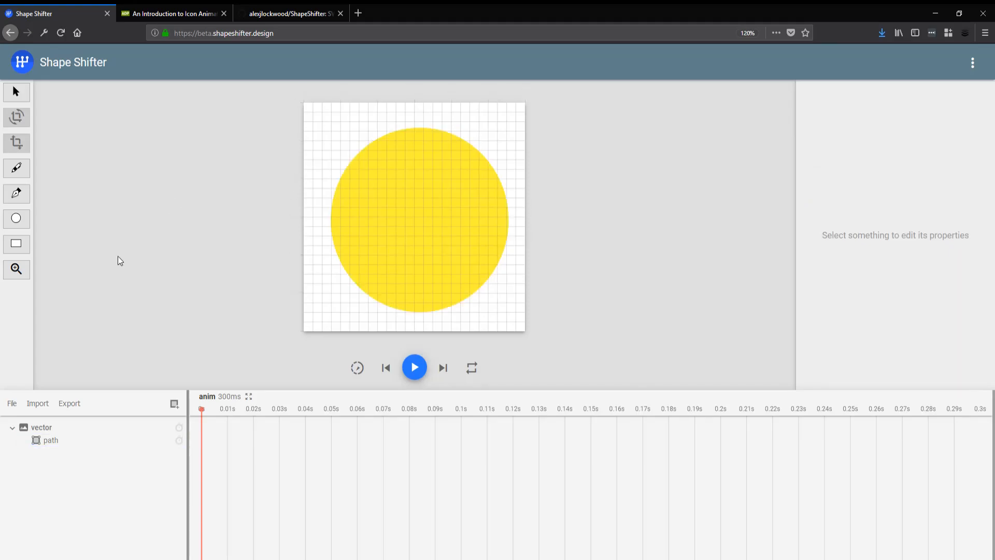
# Rename the circle's path layer to "face" and deselect it
pyautogui.click(47, 445)
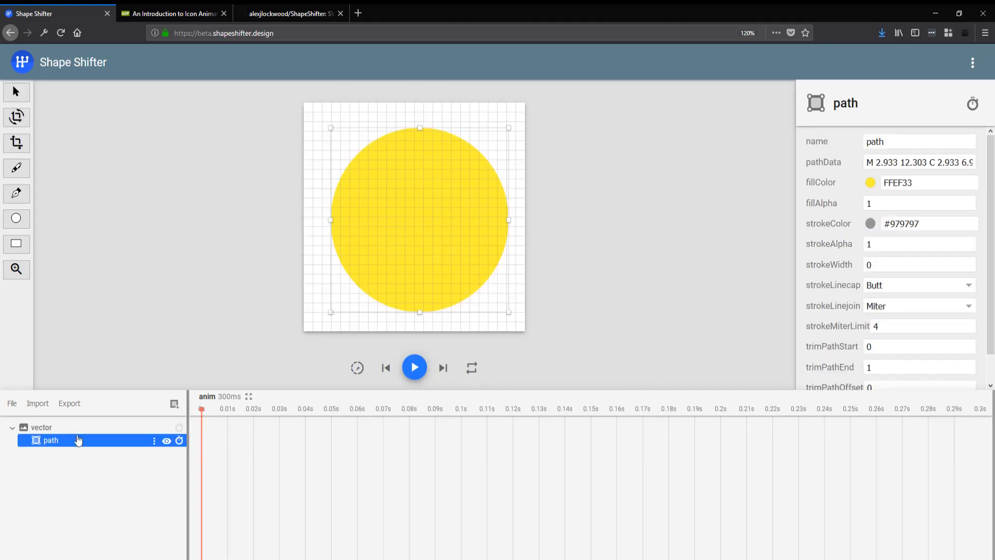
pyautogui.click(895, 145)
pyautogui.moveTo(895, 145); pyautogui.dragTo(848, 144)
pyautogui.write('face')
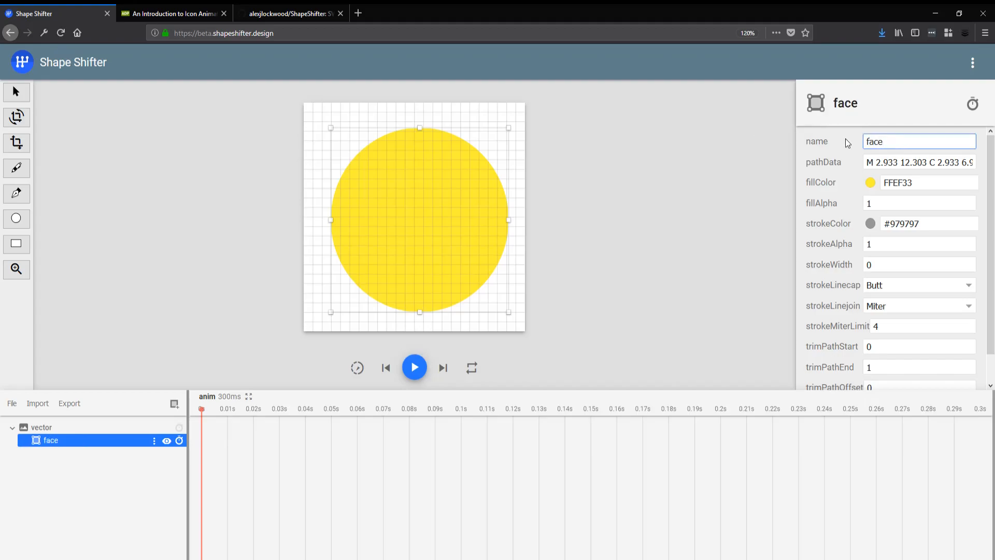
pyautogui.click(731, 164)
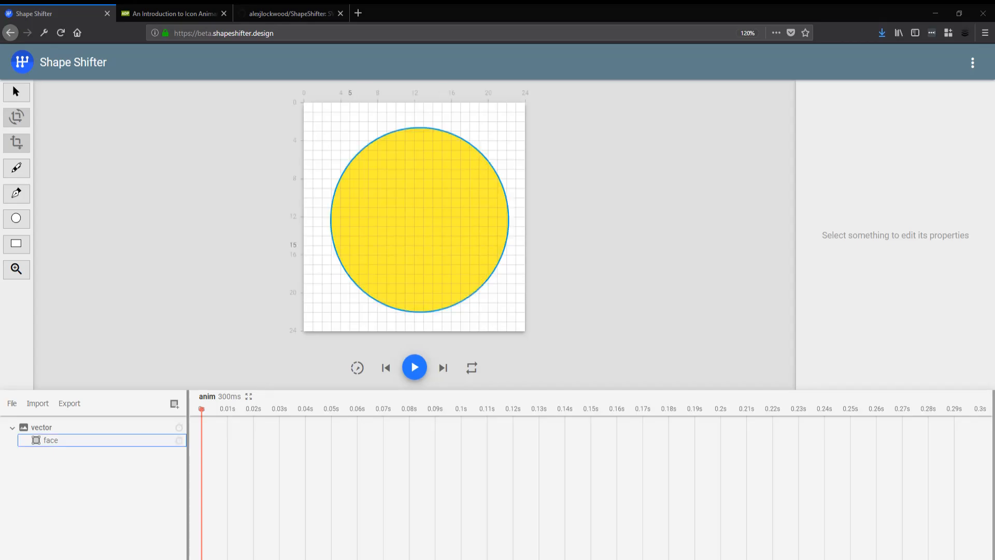
# Draw a rectangle about 12 units wide and 1 unit high across the lower part of the face and set its fill color to #000000
pyautogui.click(16, 243)
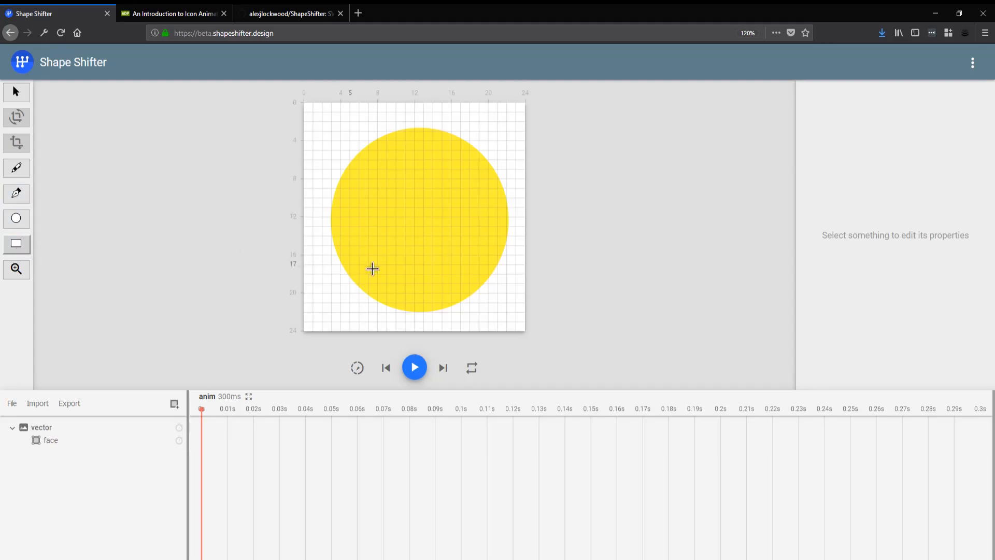
pyautogui.moveTo(366, 265); pyautogui.dragTo(474, 275)
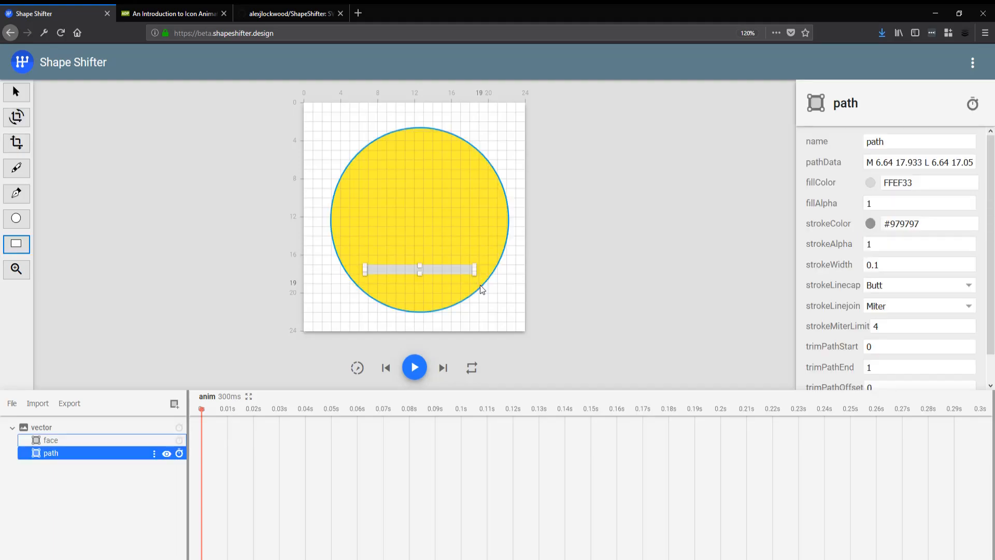
pyautogui.click(925, 183)
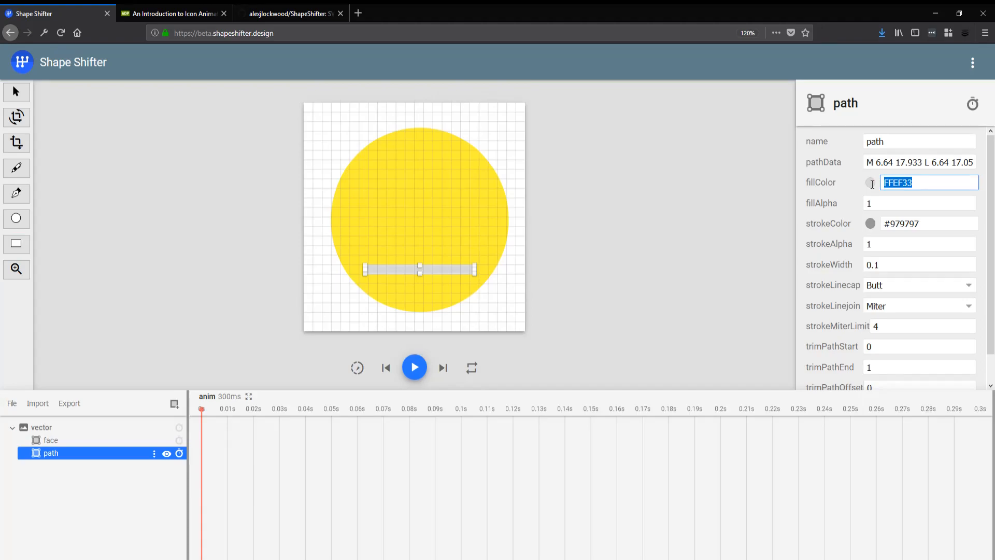
pyautogui.write('0')
pyautogui.press('Tab')
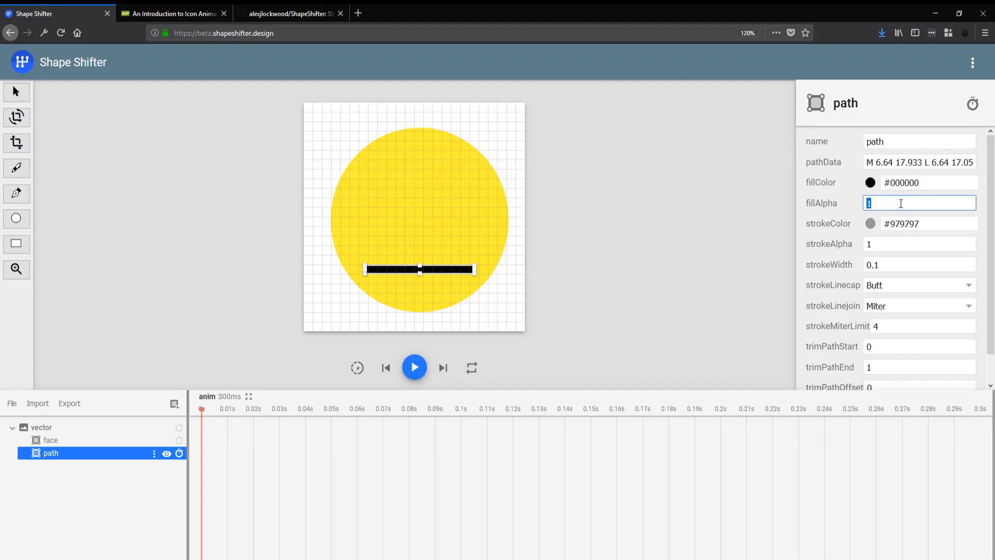
# Set the black rectangle's stroke width to 0 and rename its path layer to "mouth"
pyautogui.click(889, 265)
pyautogui.write('0')
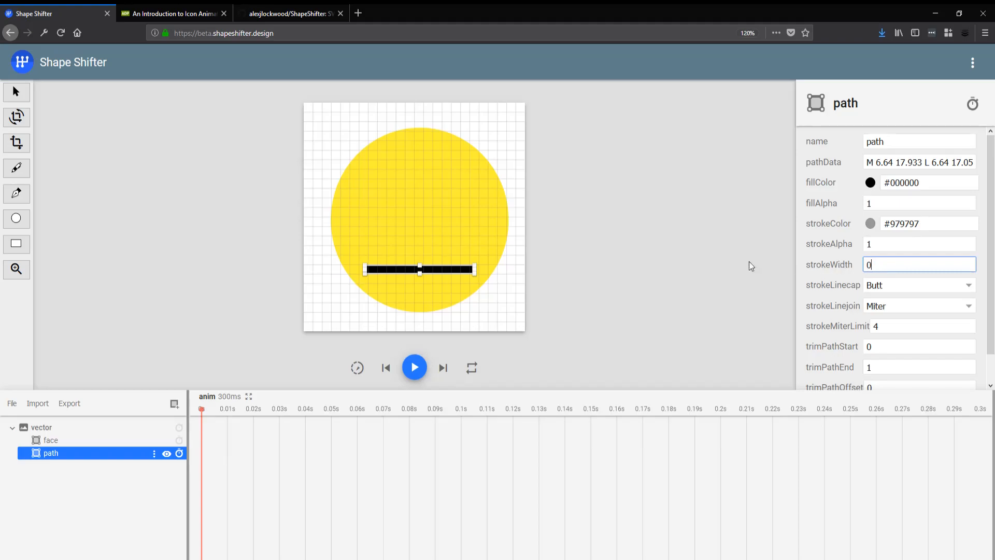
pyautogui.click(505, 154)
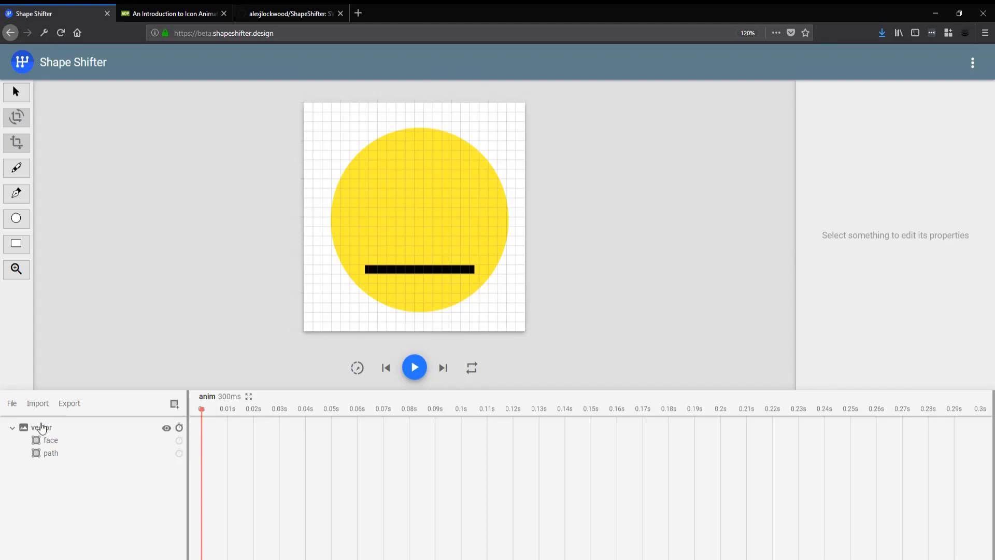
pyautogui.click(58, 454)
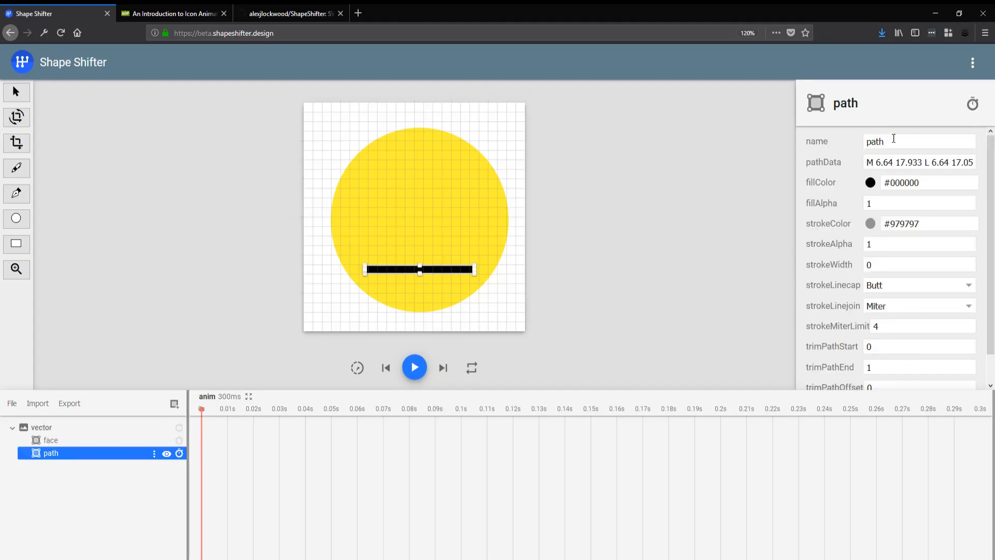
pyautogui.doubleClick(912, 144)
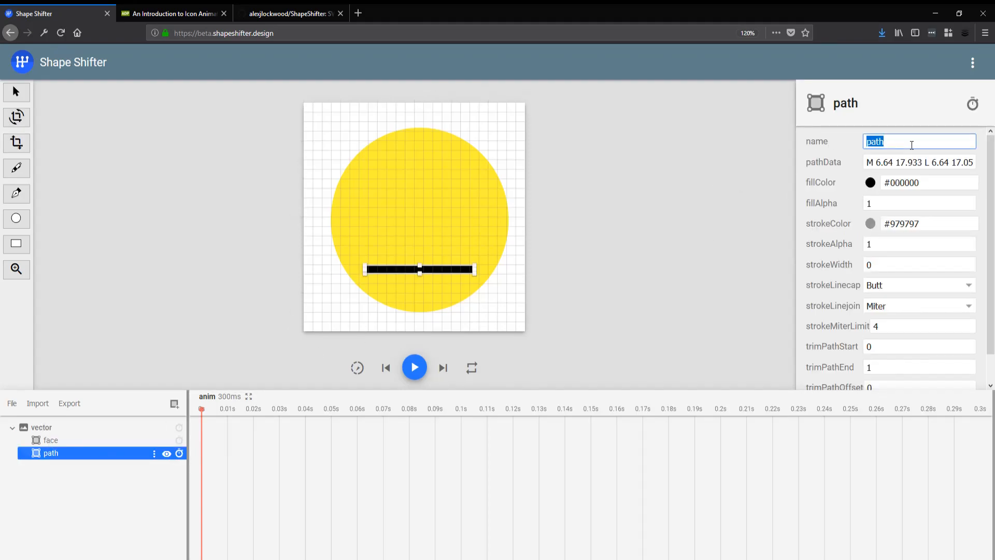
pyautogui.write('mouth')
pyautogui.click(712, 208)
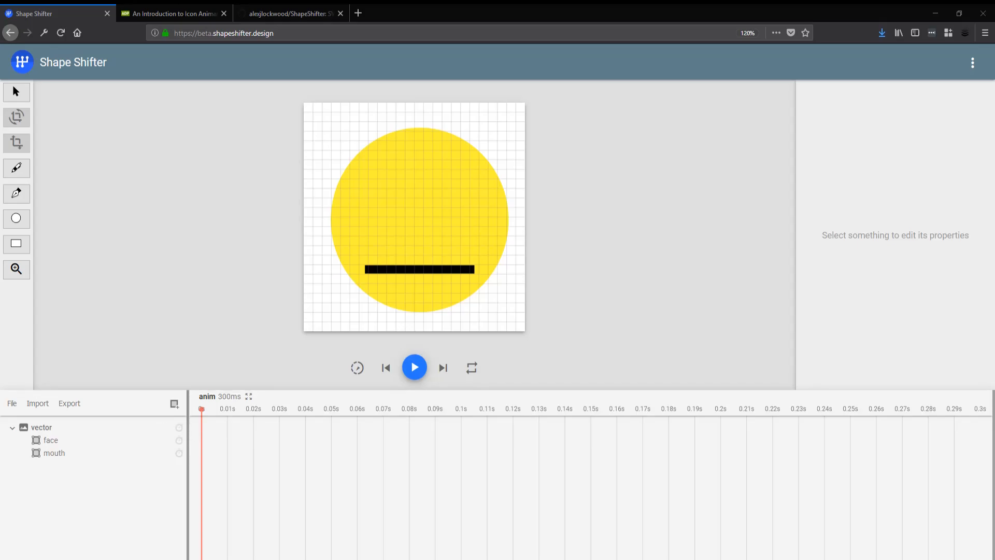
# Add a new group layer to the vector and select it
pyautogui.click(174, 404)
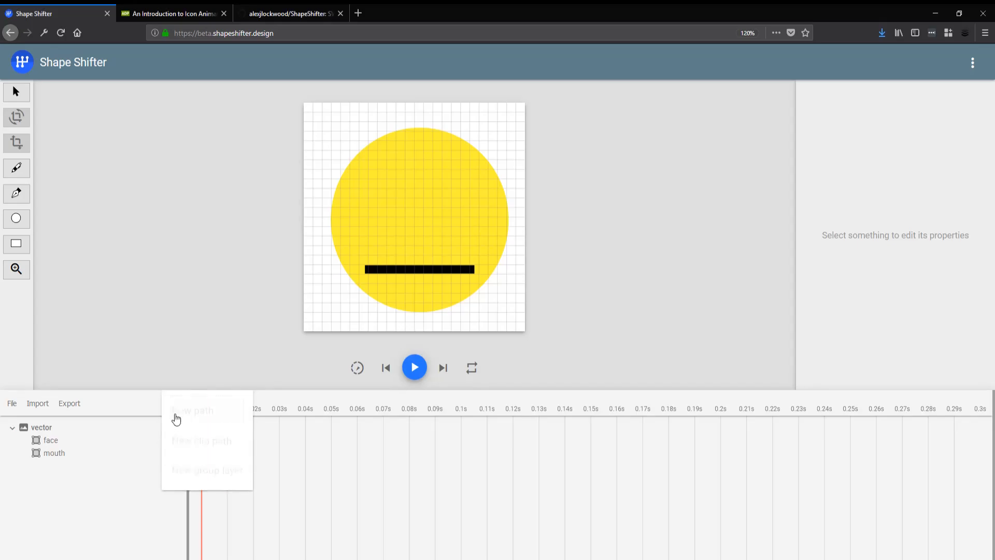
pyautogui.click(186, 465)
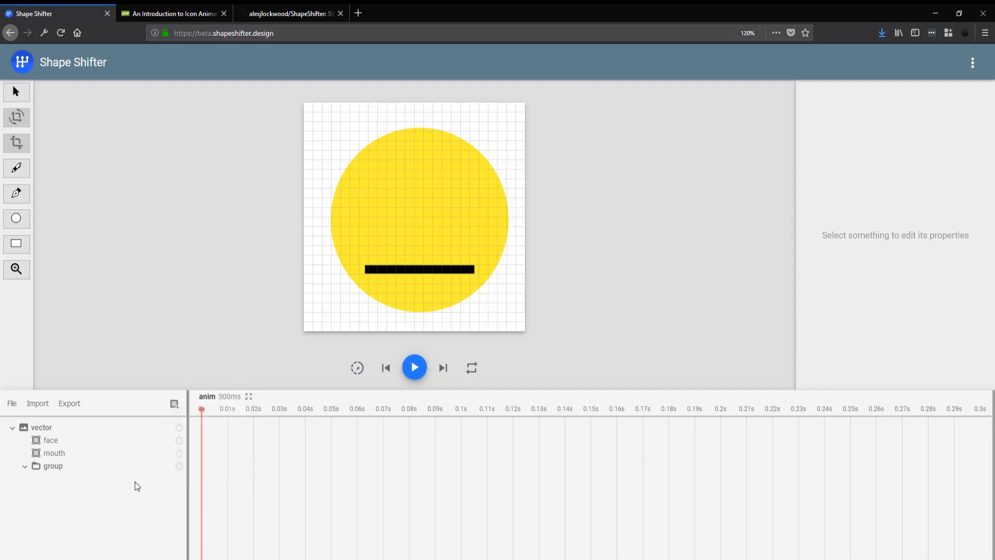
pyautogui.click(62, 472)
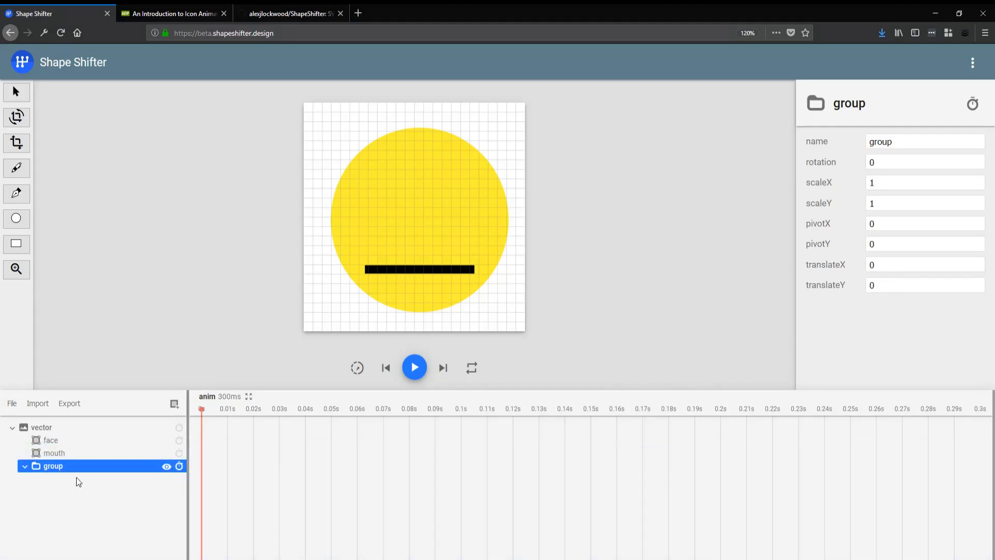
# Draw an eye circle about 3.5 units across on the upper left of the face and set its fill color to 000
pyautogui.click(16, 218)
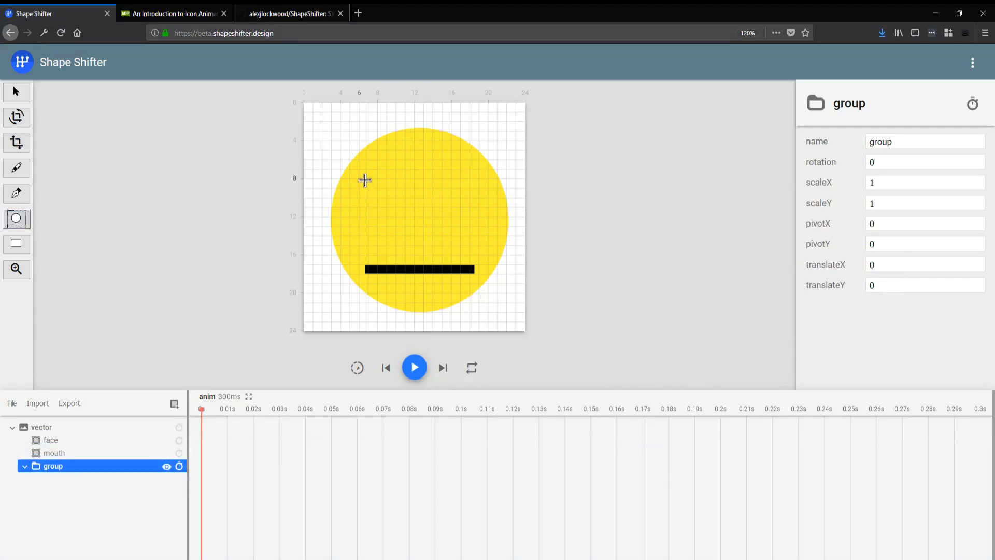
pyautogui.moveTo(364, 175); pyautogui.dragTo(398, 208)
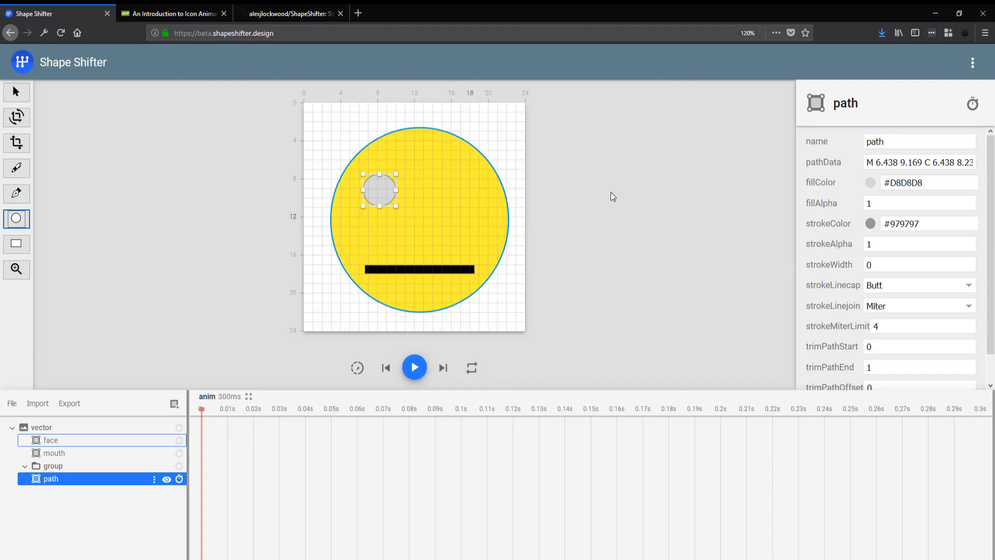
pyautogui.tripleClick(943, 182)
pyautogui.write('000')
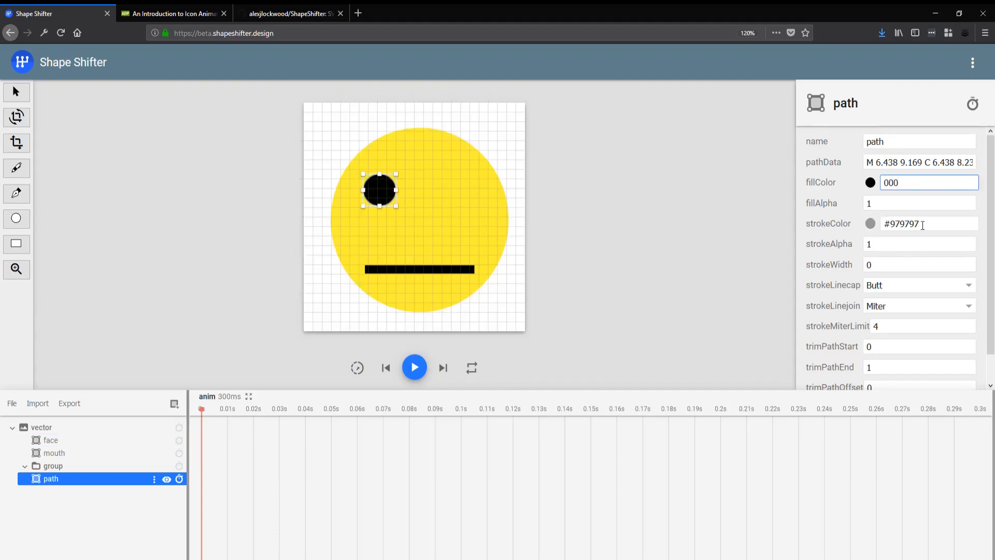
# Set the eye circle's stroke color to 000 and deselect the circle
pyautogui.click(887, 244)
pyautogui.click(902, 224)
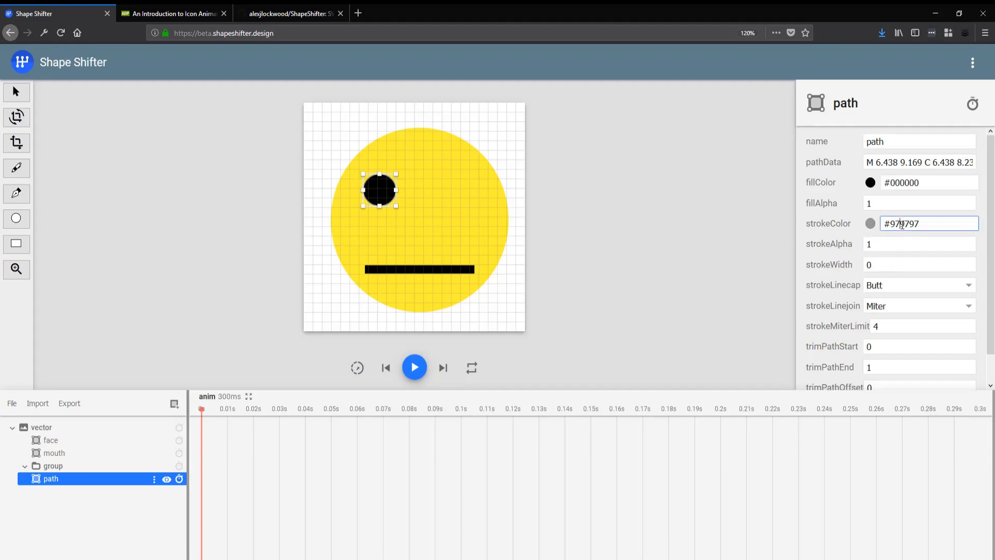
pyautogui.click(500, 281)
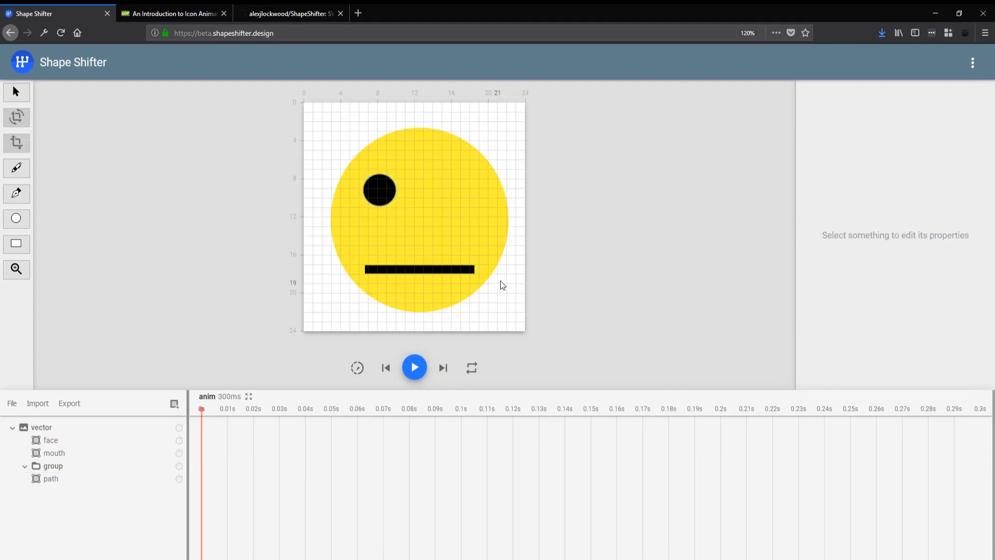
pyautogui.click(447, 238)
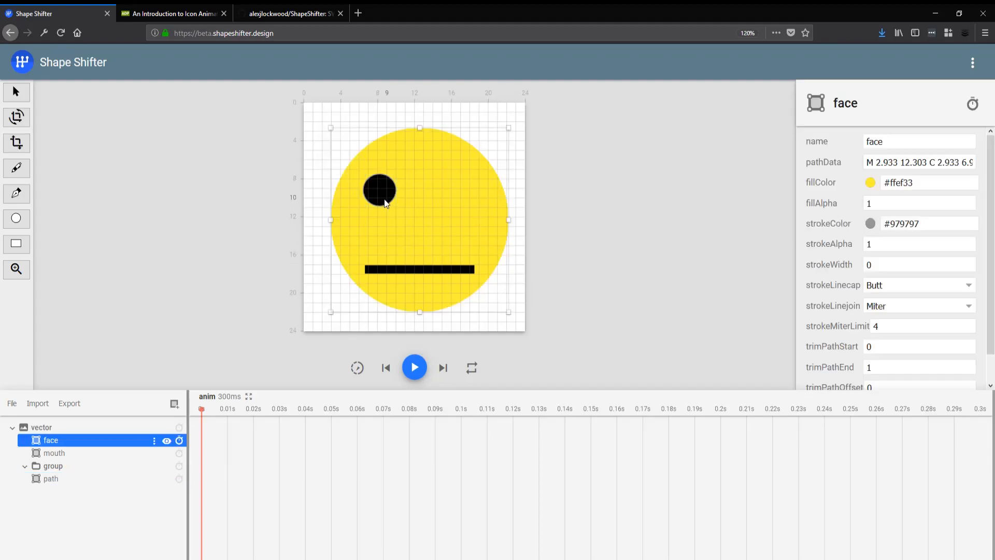
pyautogui.click(44, 479)
pyautogui.click(913, 243)
pyautogui.tripleClick(918, 224)
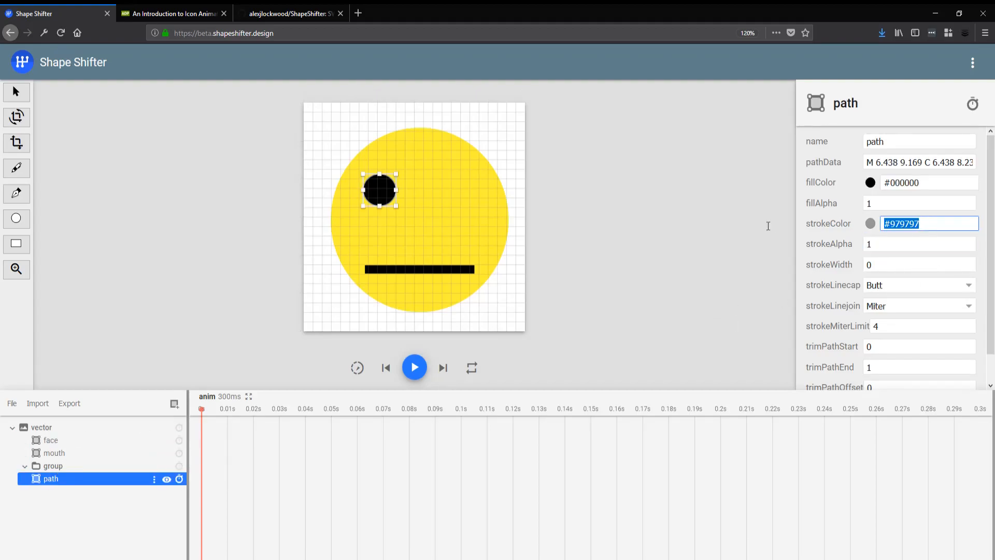
pyautogui.write('000')
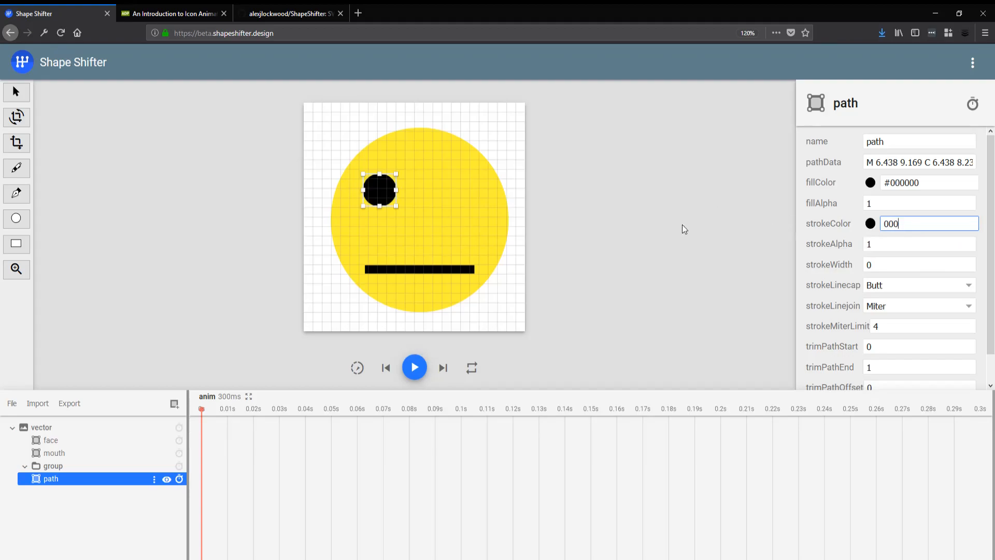
pyautogui.click(498, 312)
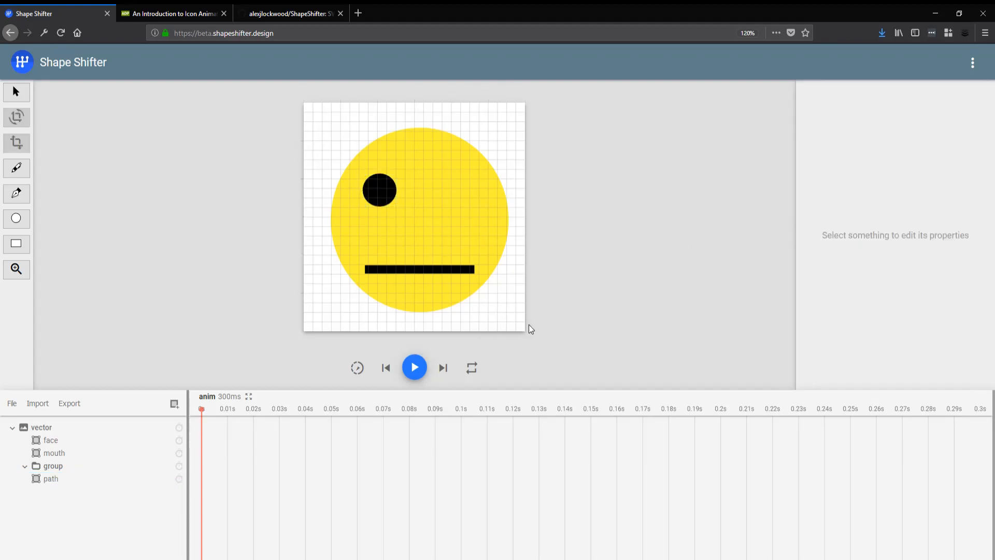
# Move the eye circle's path layer into the group layer and select the expanded group
pyautogui.click(41, 479)
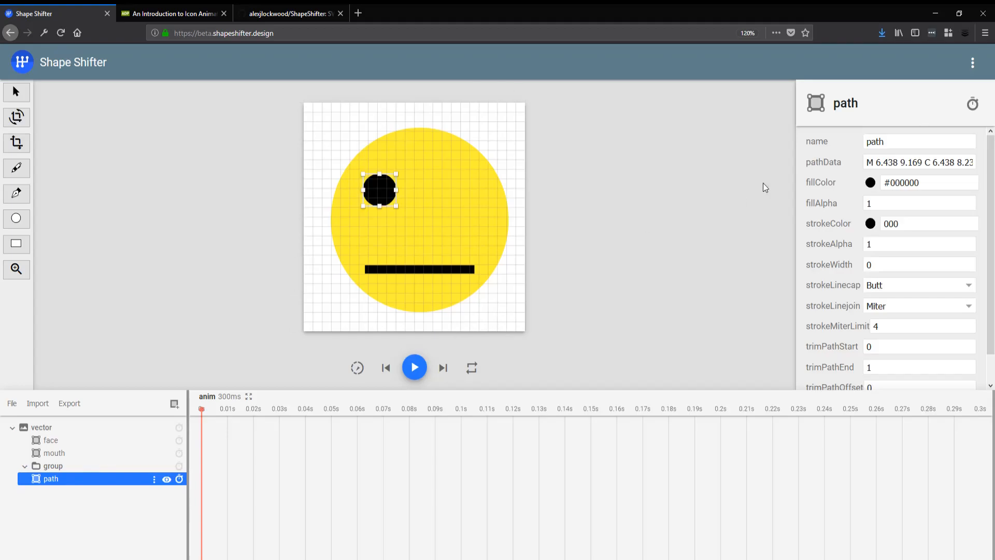
pyautogui.click(913, 138)
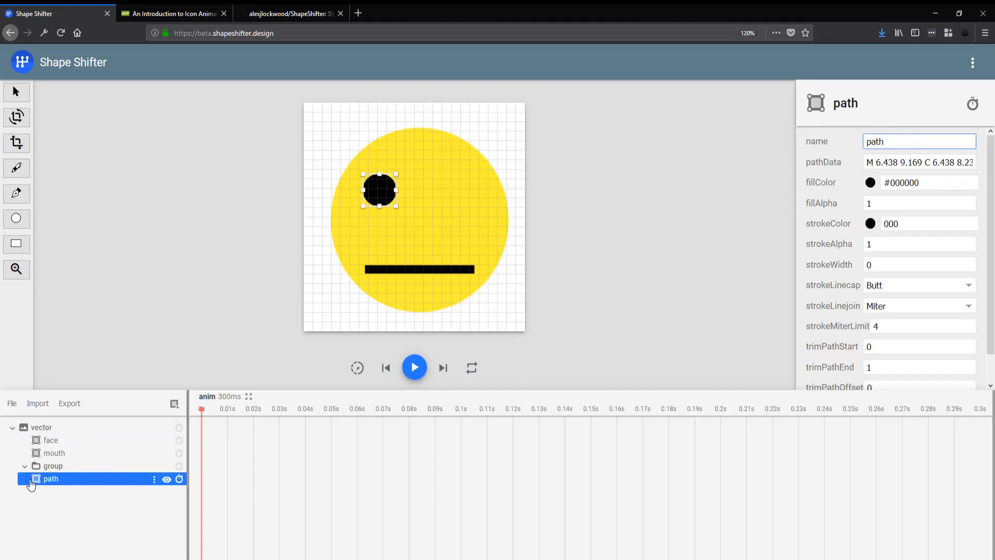
pyautogui.click(52, 467)
pyautogui.click(24, 467)
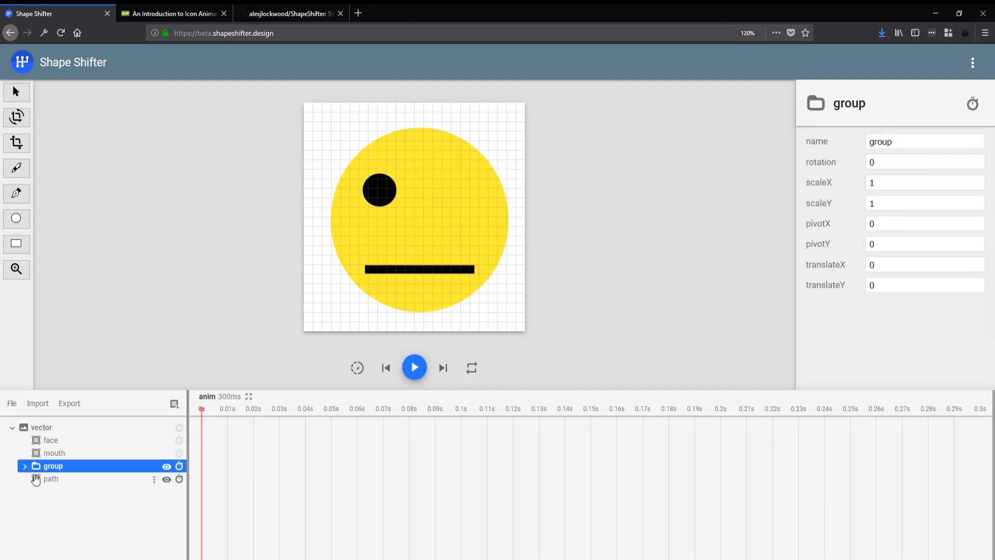
pyautogui.click(44, 484)
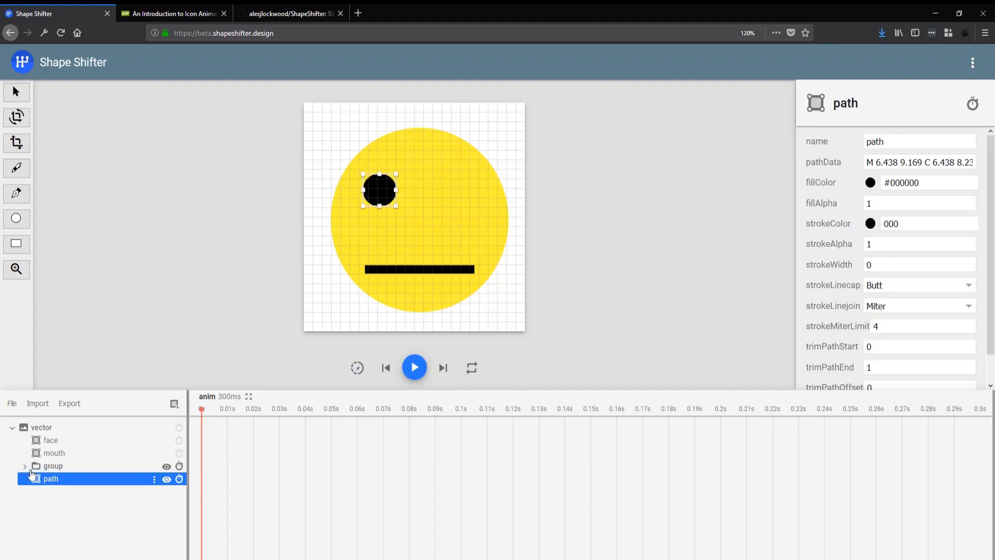
pyautogui.moveTo(38, 483); pyautogui.dragTo(42, 467)
pyautogui.click(25, 467)
pyautogui.click(122, 468)
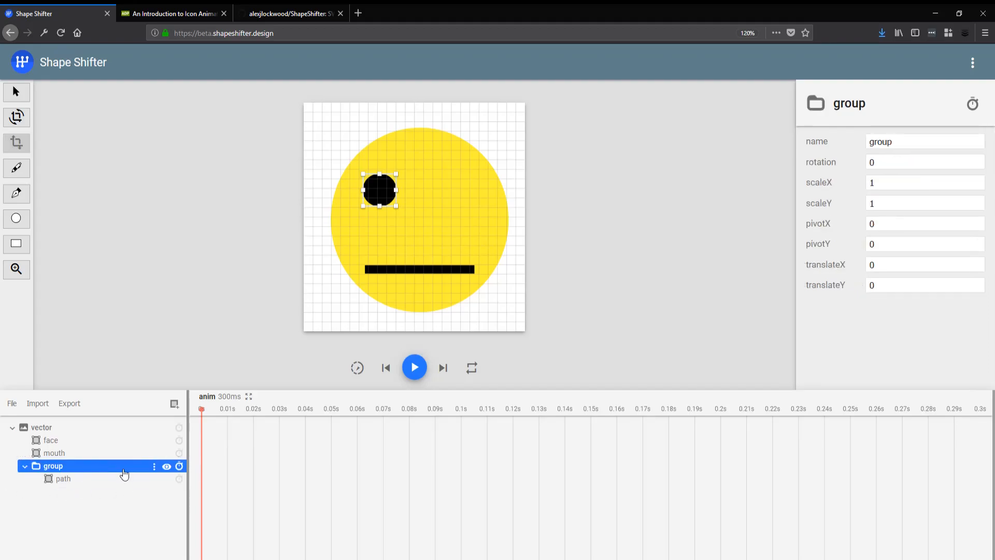
# Try shifting the group with a translateX of 5 and reset the value to 0
pyautogui.click(873, 265)
pyautogui.doubleClick(872, 265)
pyautogui.write('5')
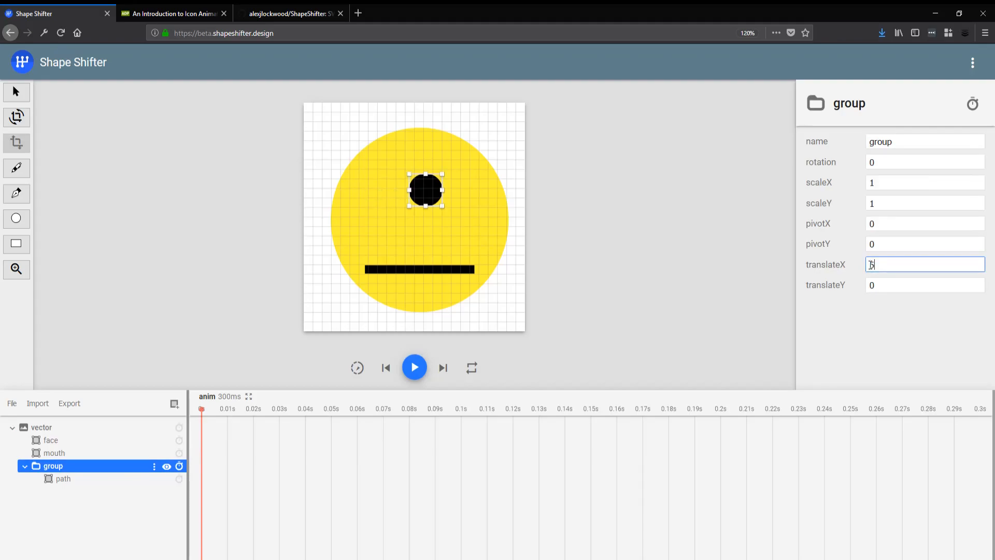
pyautogui.press('BackSpace')
pyautogui.write('0')
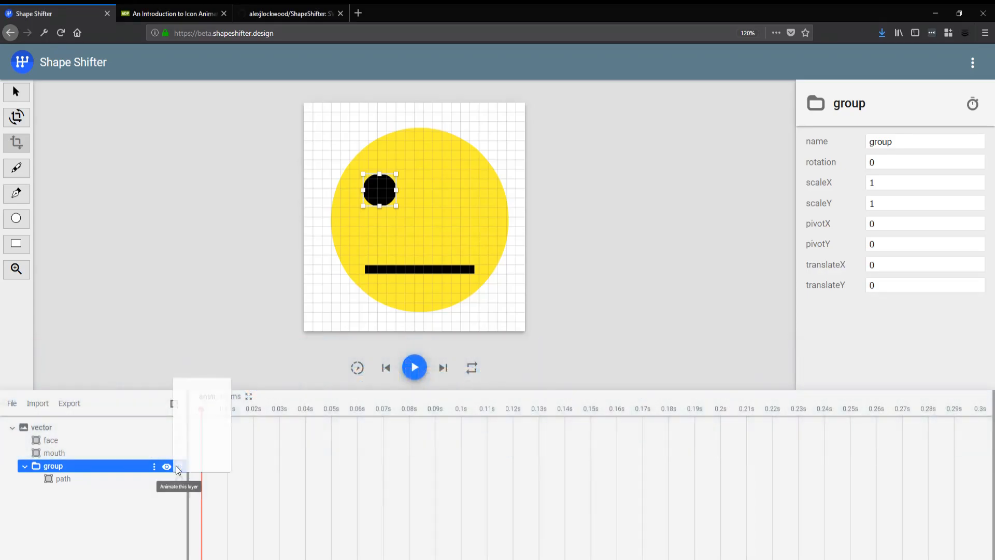
# Add a scaleY animation to the group with a toValue of 0.3 and preview it by scrubbing the start of the timeline
pyautogui.click(178, 465)
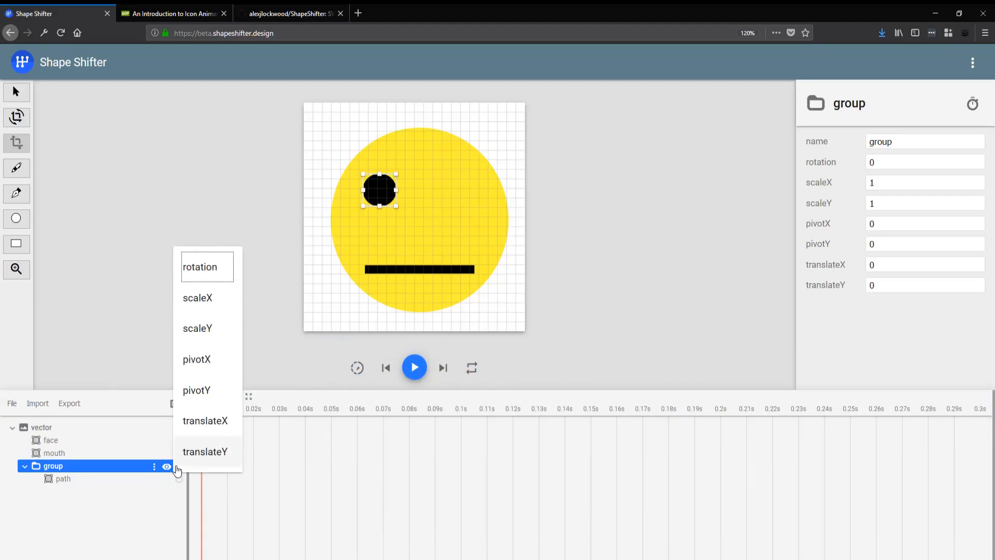
pyautogui.click(212, 332)
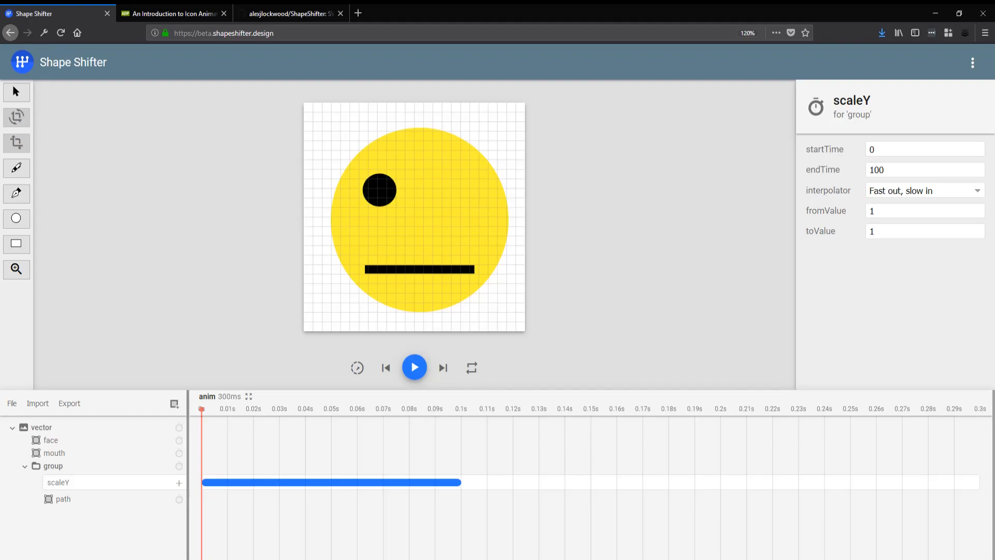
pyautogui.click(886, 229)
pyautogui.moveTo(886, 231); pyautogui.dragTo(871, 230)
pyautogui.write('0.3')
pyautogui.moveTo(223, 411); pyautogui.dragTo(167, 451)
pyautogui.moveTo(207, 409); pyautogui.dragTo(201, 433)
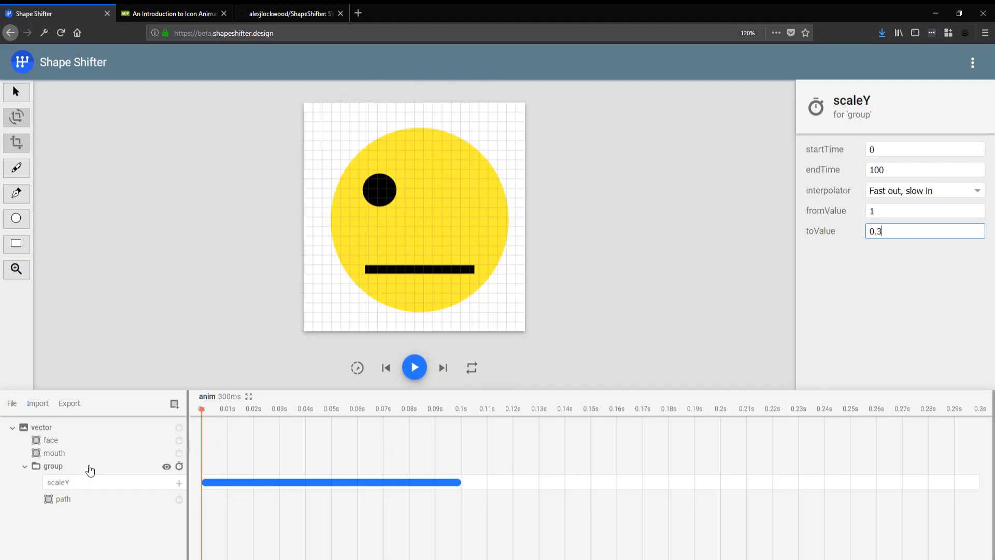
# Set the group's pivotX to 8 and pivotY to 9, and preview the eye animation by scrubbing the timeline
pyautogui.click(131, 466)
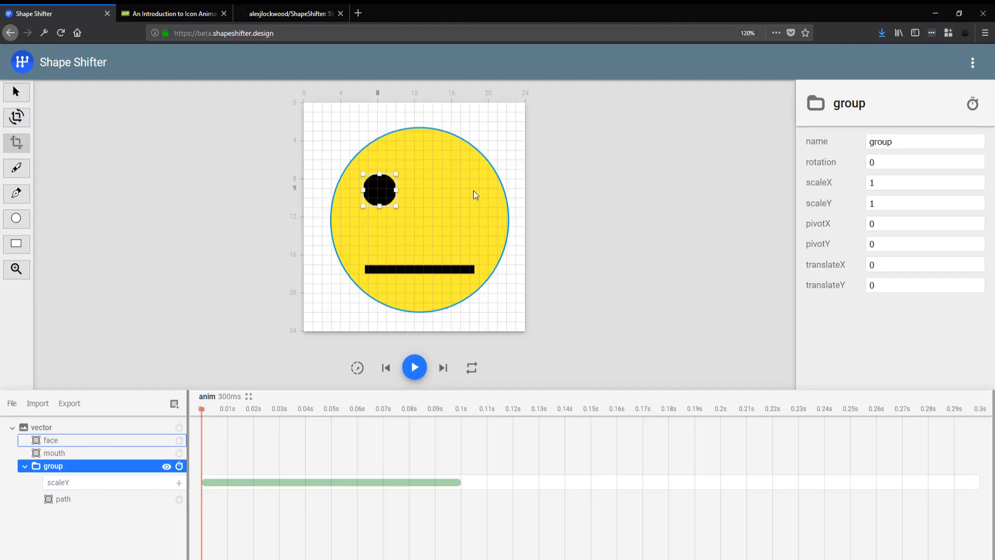
pyautogui.click(826, 218)
pyautogui.write('8')
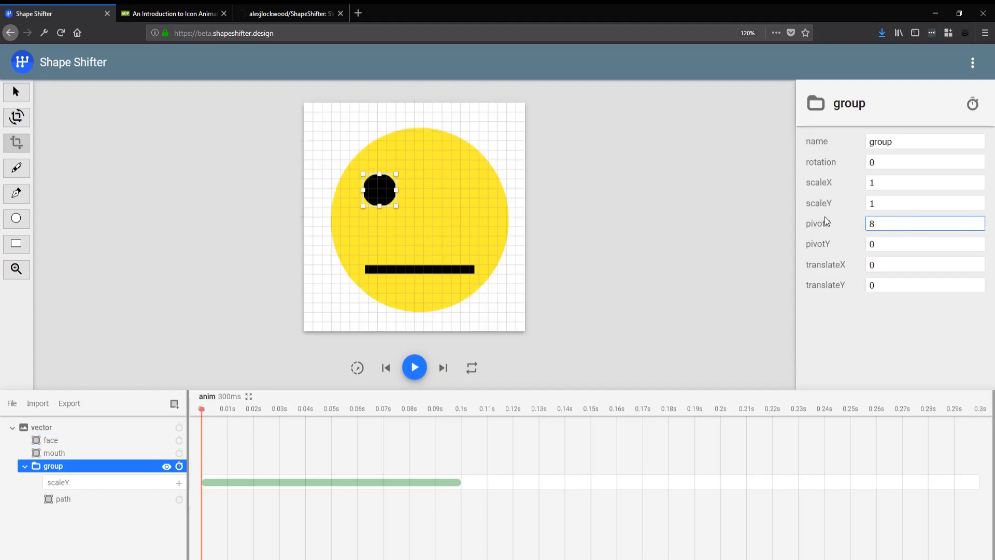
pyautogui.press('Tab')
pyautogui.write('9')
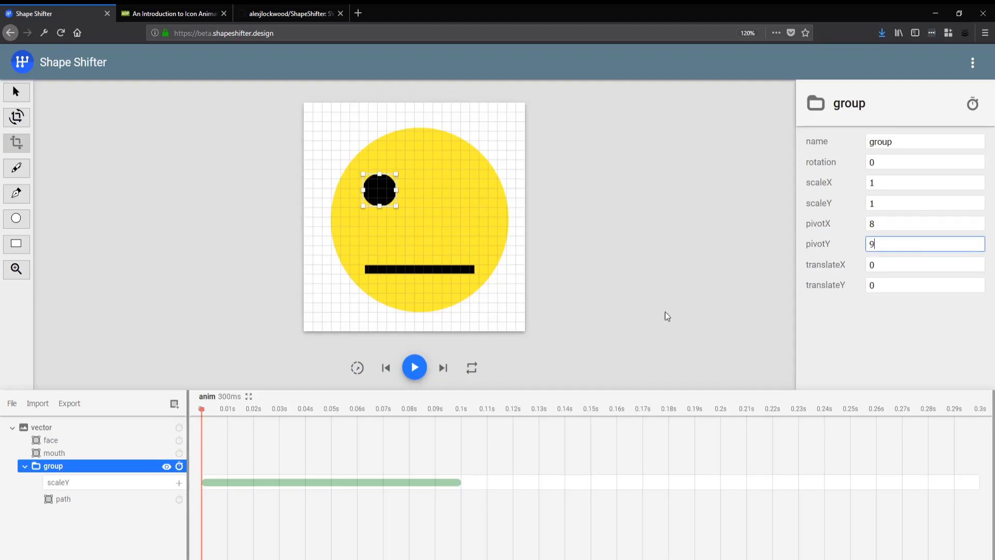
pyautogui.click(226, 409)
pyautogui.moveTo(239, 413); pyautogui.dragTo(174, 458)
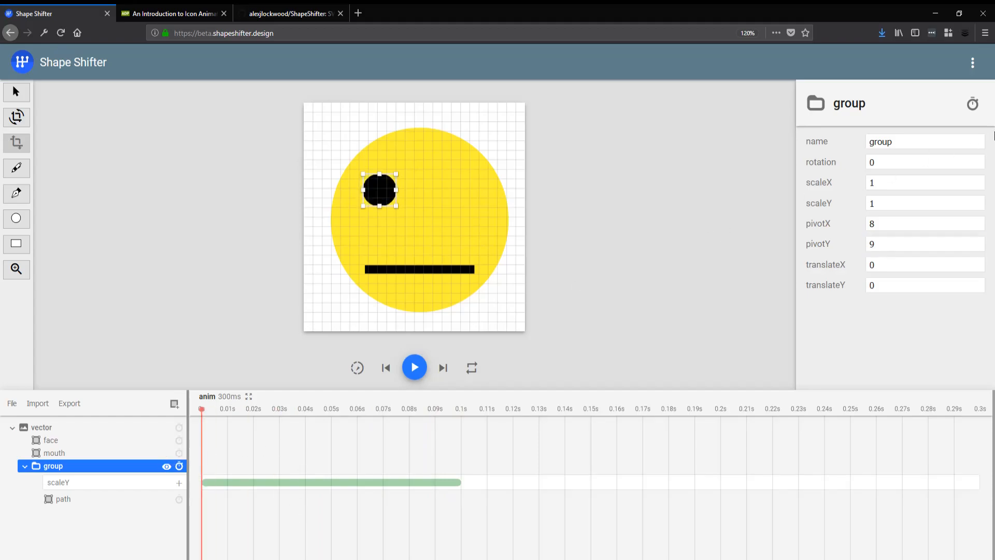
# Rename the eye's group layer to left_eye and collapse it in the layer tree
pyautogui.click(883, 141)
pyautogui.moveTo(884, 141); pyautogui.dragTo(817, 140)
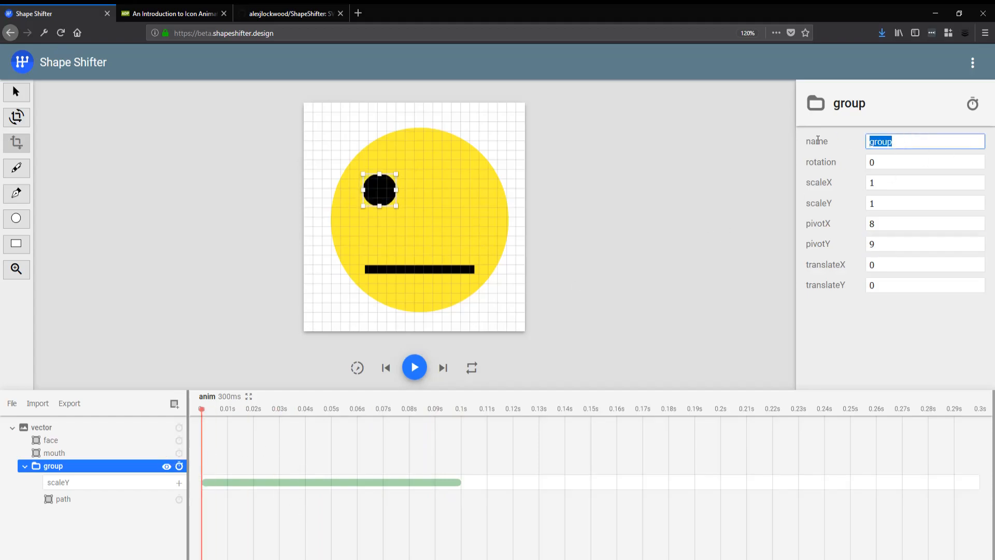
pyautogui.write('left_')
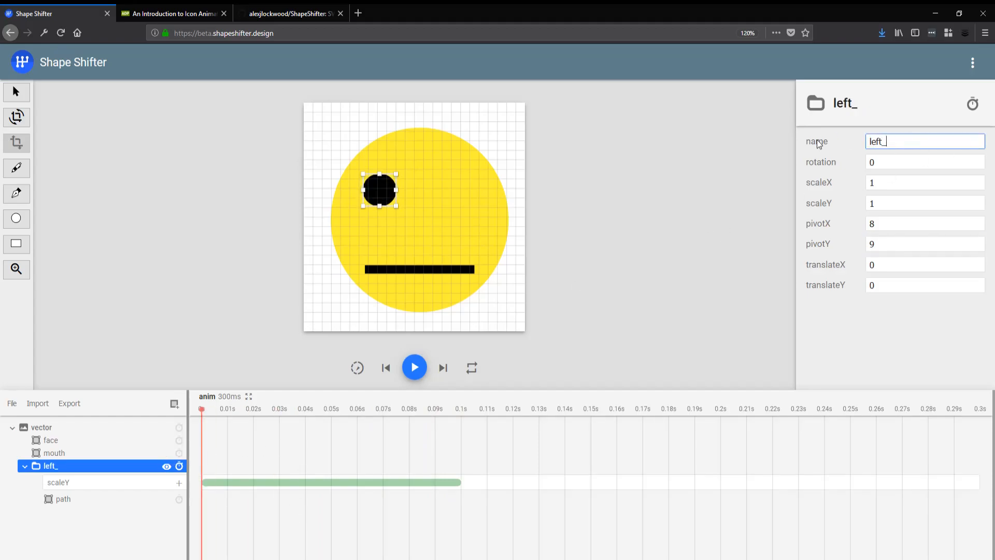
pyautogui.write('eye')
pyautogui.click(123, 511)
pyautogui.click(25, 467)
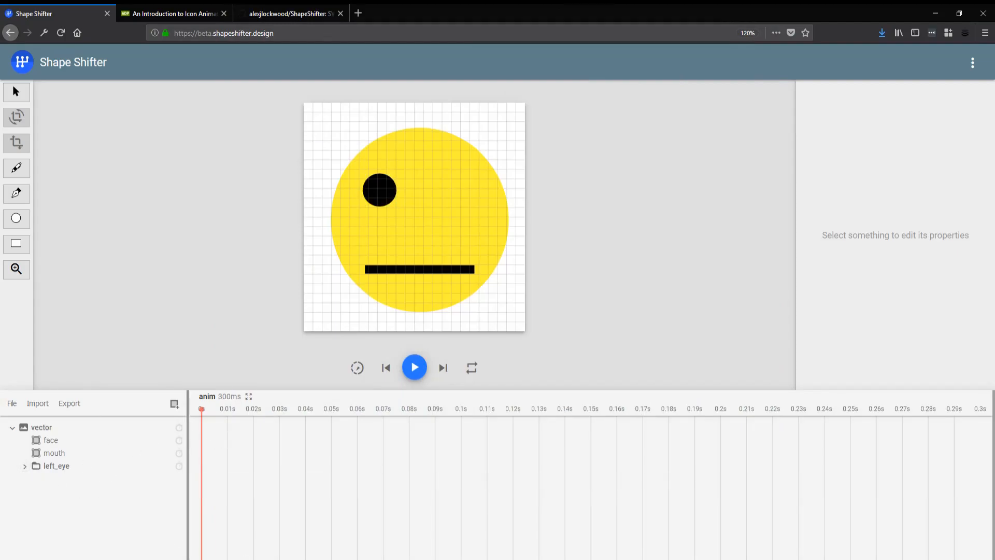
# Hide the left_eye, face and mouth layers to leave an empty canvas for drawing with the Pen tool
pyautogui.click(166, 468)
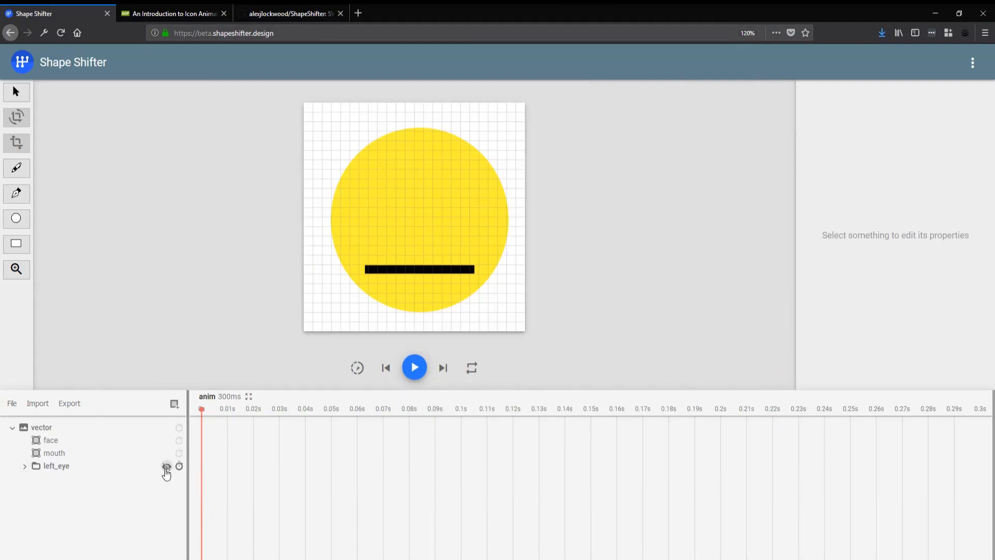
pyautogui.click(166, 467)
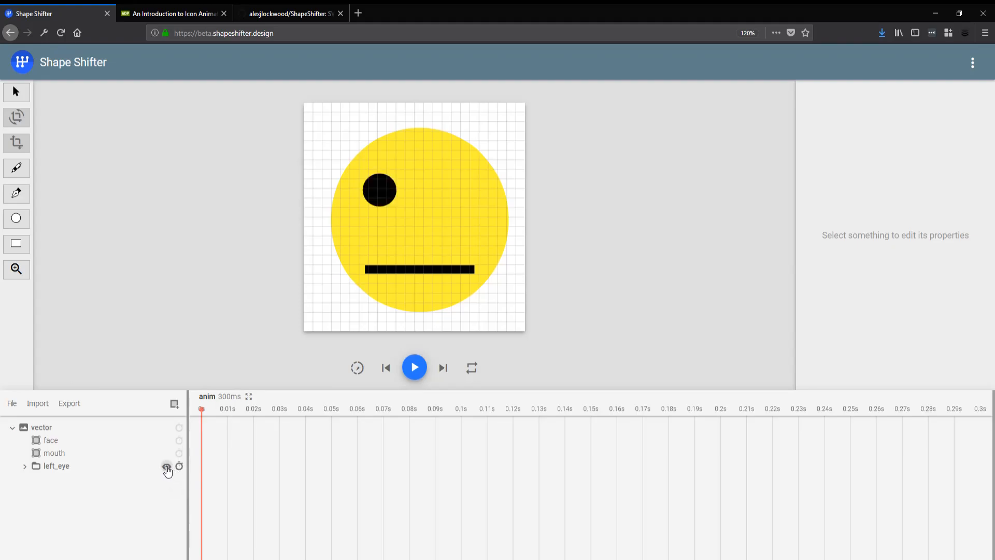
pyautogui.click(166, 467)
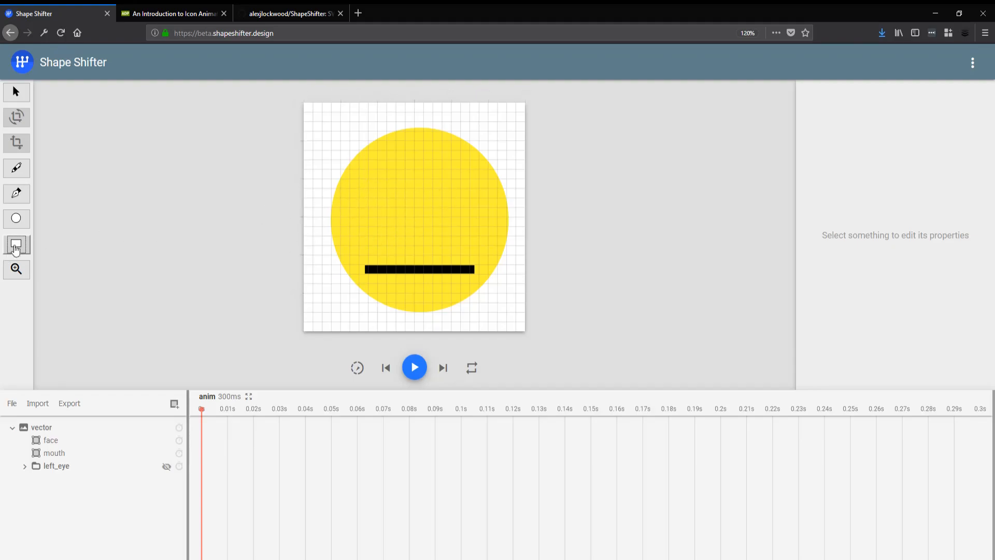
pyautogui.click(16, 193)
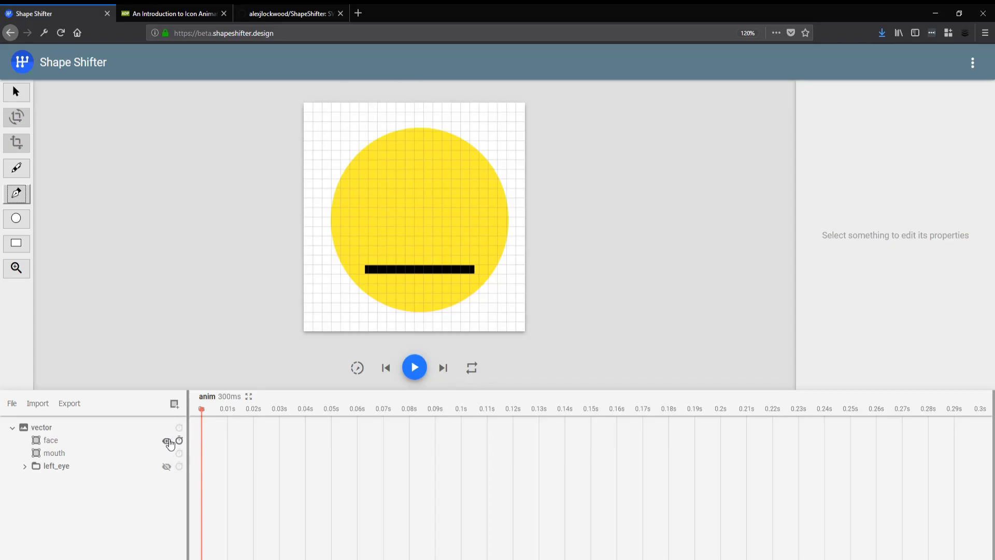
pyautogui.click(166, 440)
pyautogui.click(166, 454)
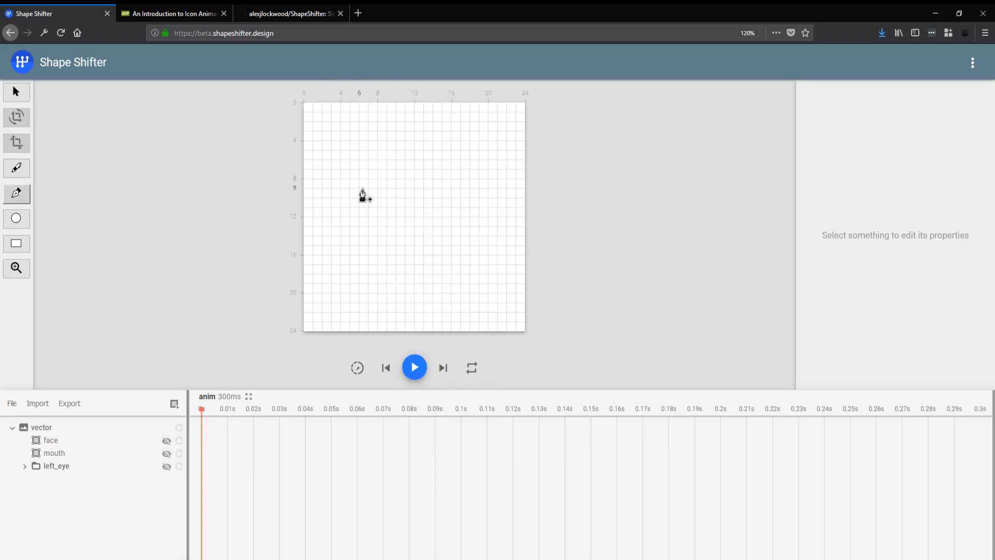
# Draw a large X-shaped outline on the empty canvas with the Pen tool, spanning about 4 to 16 horizontally and 5 to 18 vertically
pyautogui.click(342, 150)
pyautogui.click(359, 150)
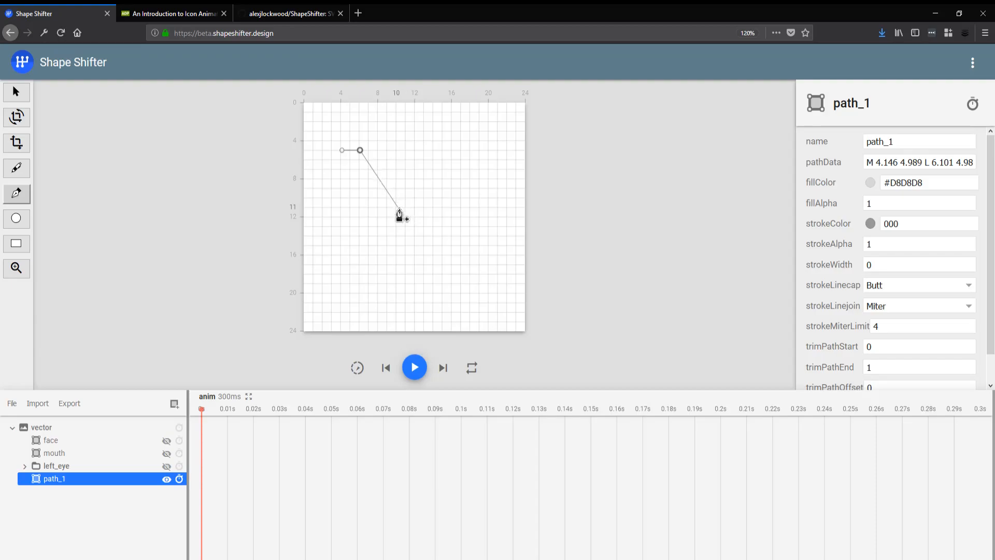
pyautogui.click(396, 206)
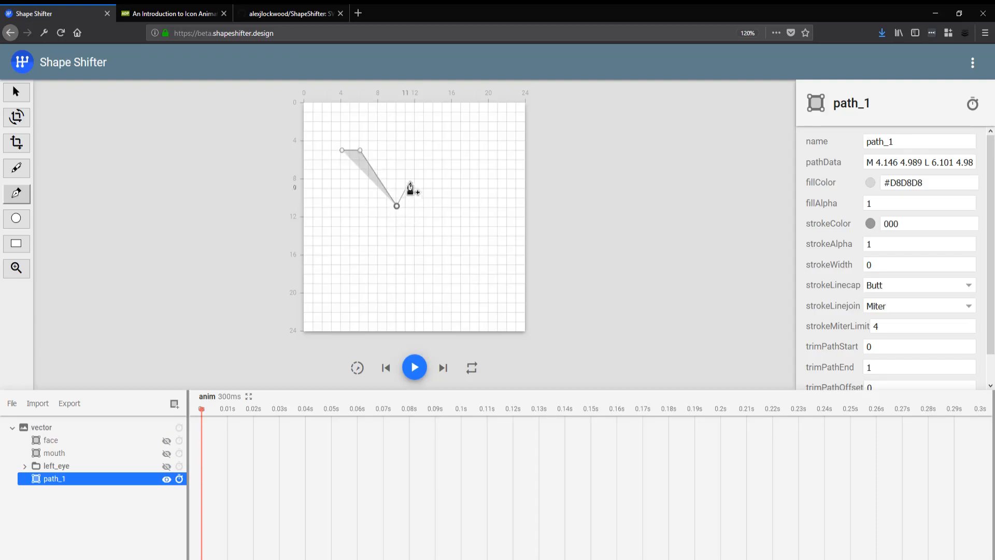
pyautogui.click(424, 150)
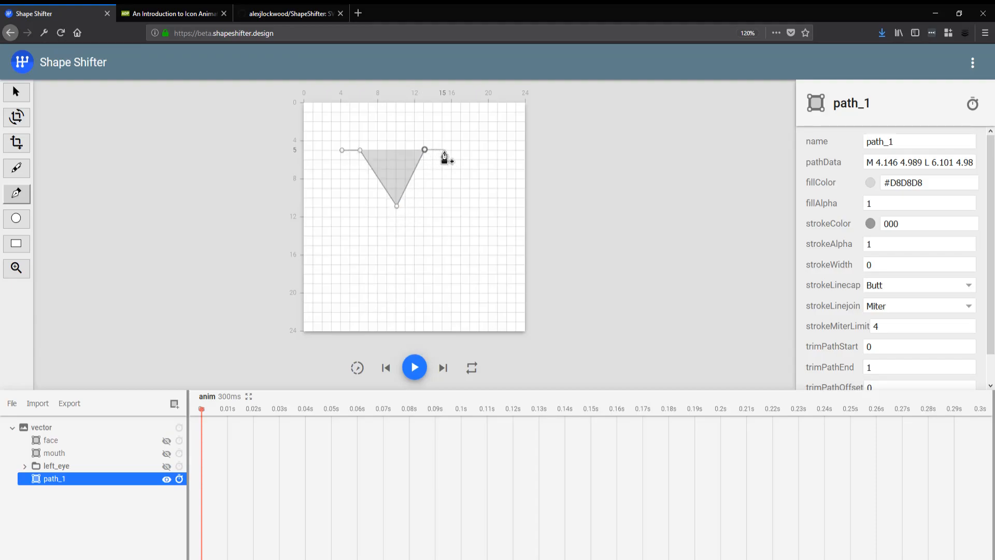
pyautogui.click(441, 150)
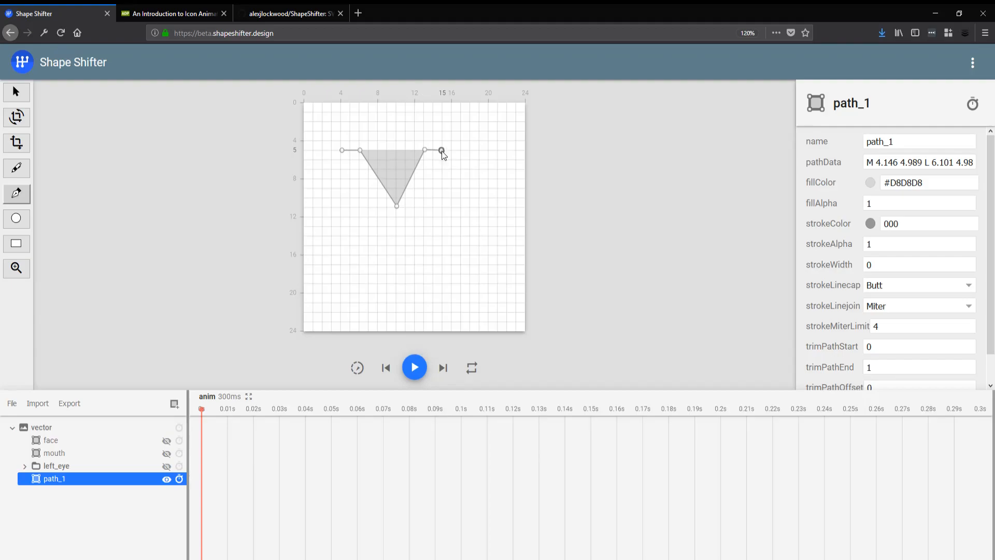
pyautogui.click(408, 232)
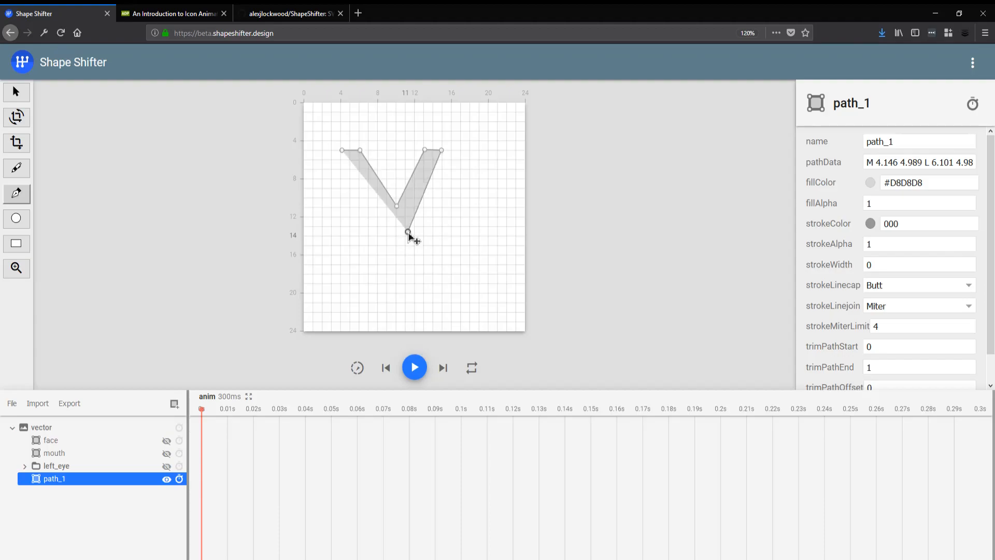
pyautogui.click(450, 277)
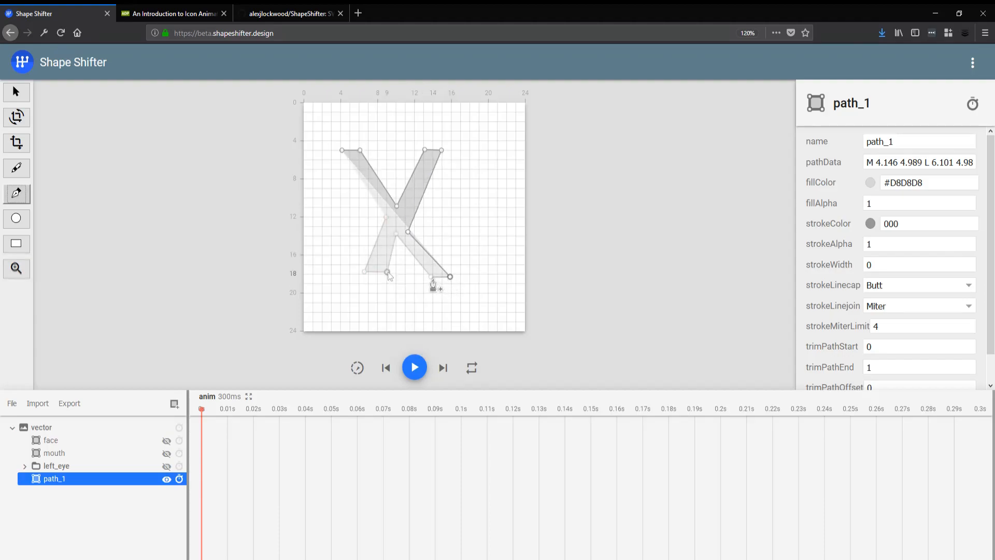
pyautogui.click(396, 234)
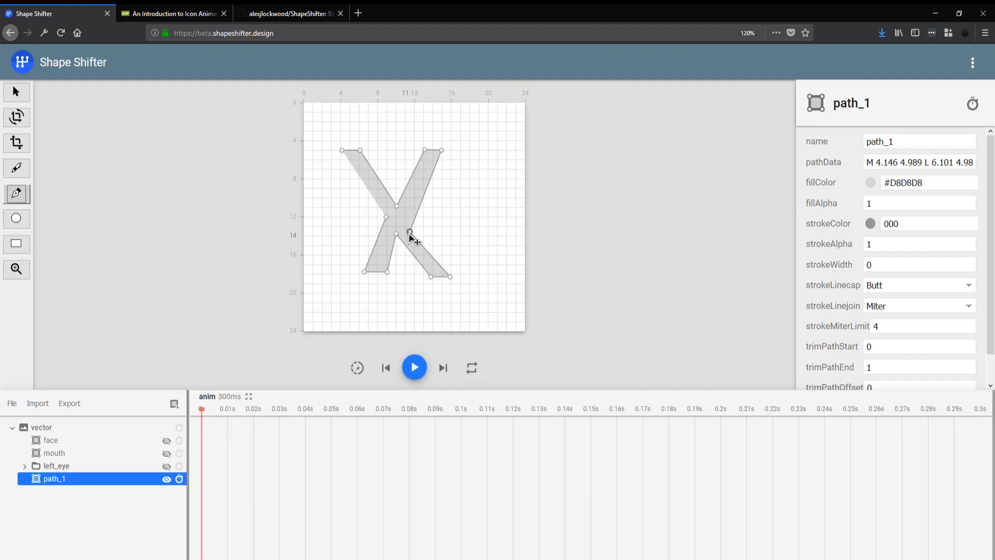
# Reposition the X outline's inner crossing points and lower leg corners to even out its shape
pyautogui.moveTo(414, 222); pyautogui.dragTo(398, 231)
pyautogui.moveTo(387, 272); pyautogui.dragTo(364, 275)
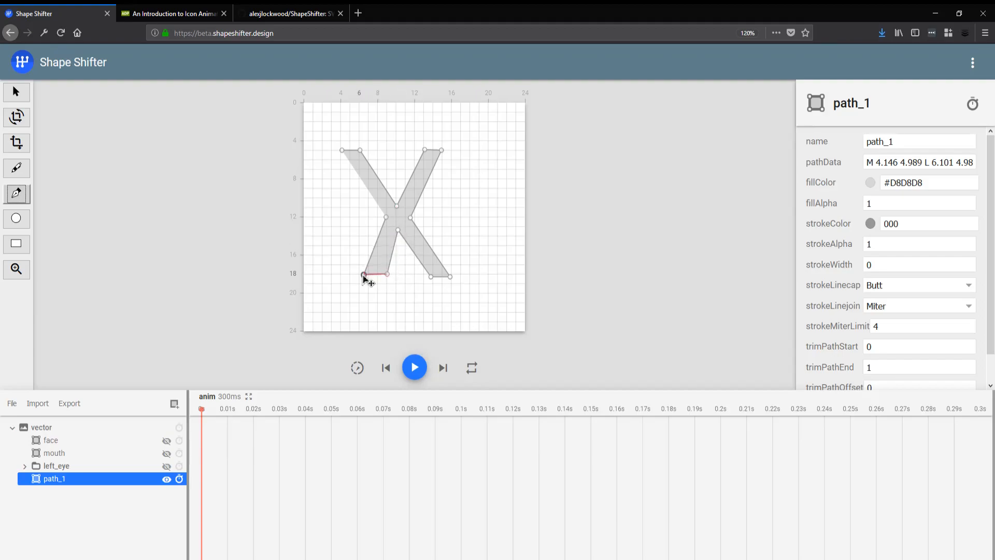
pyautogui.moveTo(431, 278)
pyautogui.mouseDown()
pyautogui.moveTo(421, 279)
pyautogui.moveTo(438, 274)
pyautogui.mouseUp()
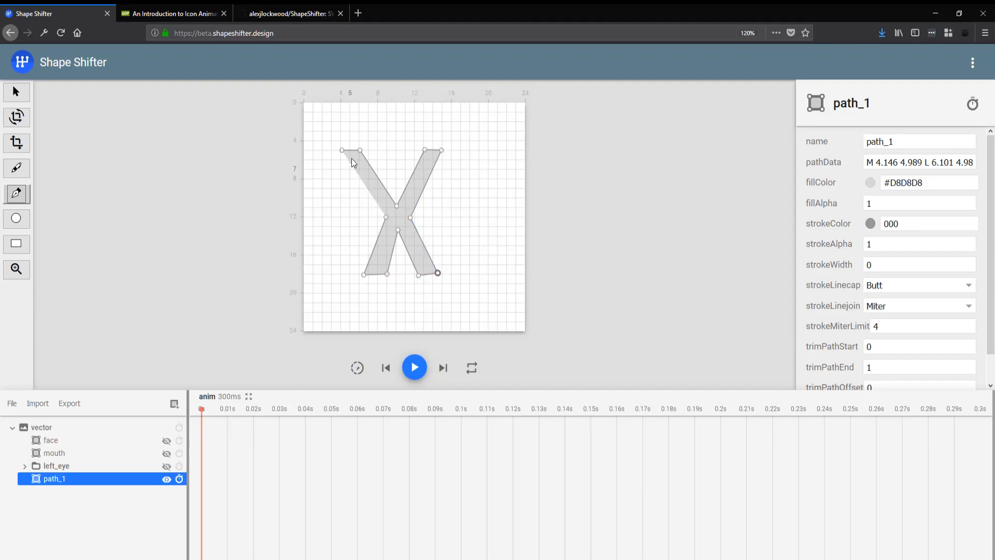
# Close the X outline with a segment from its inner left point to its upper-left starting point, and deselect the path
pyautogui.click(16, 193)
pyautogui.click(387, 217)
pyautogui.click(343, 151)
pyautogui.click(511, 229)
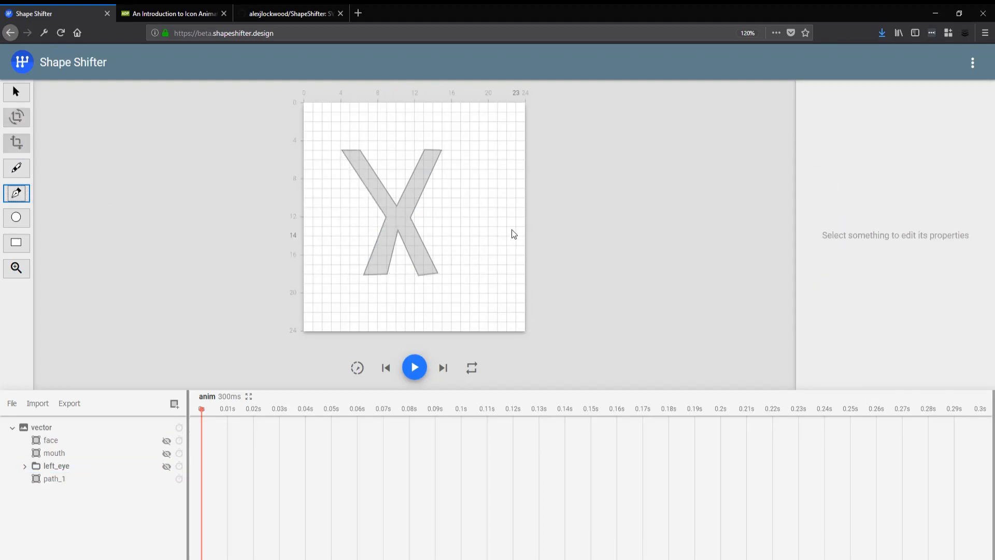
# Add a new group layer, move the X's path_1 layer into it and select the group
pyautogui.click(420, 237)
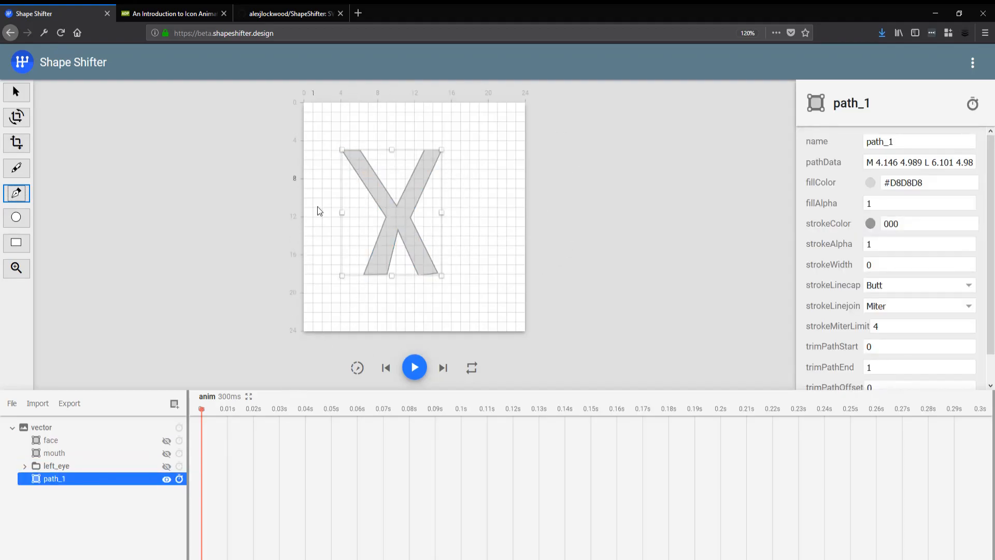
pyautogui.click(178, 409)
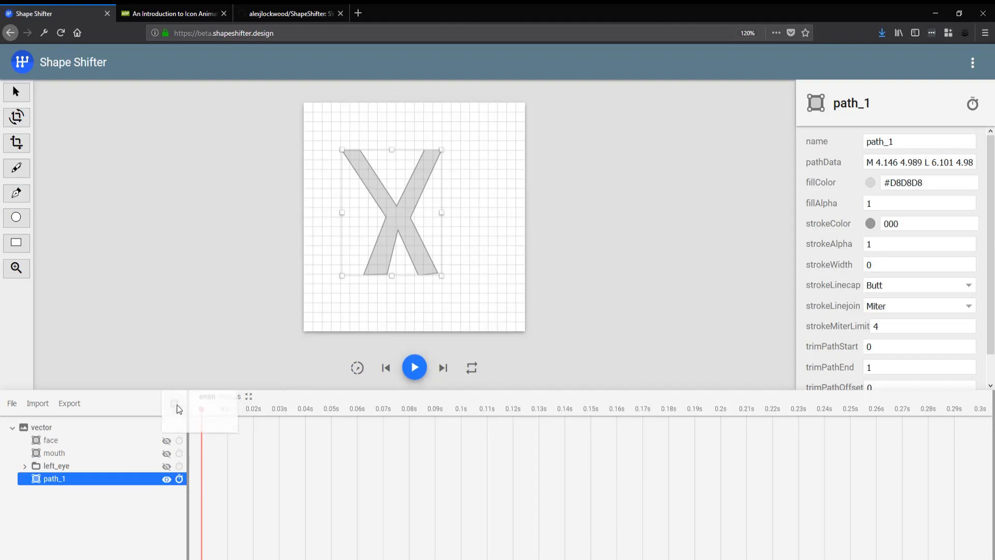
pyautogui.click(234, 472)
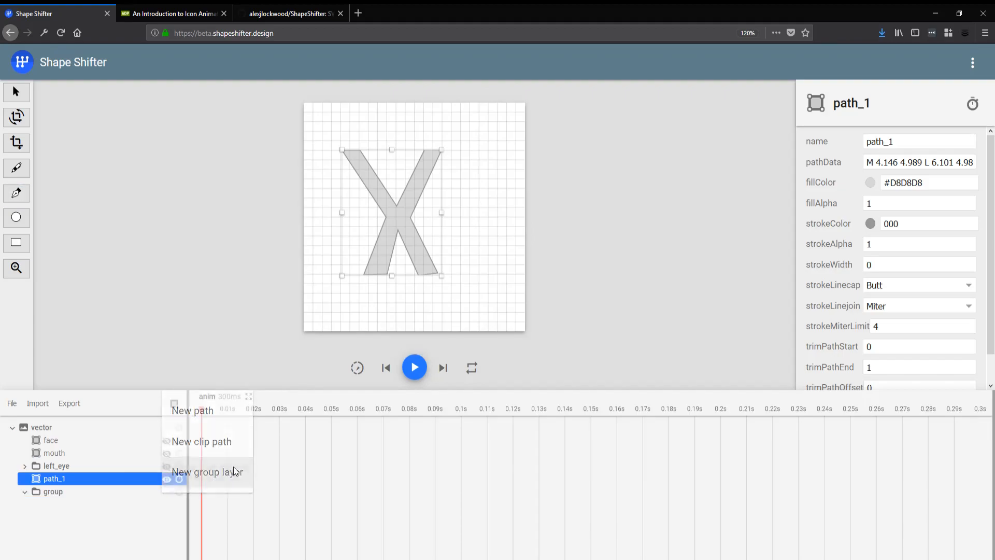
pyautogui.click(59, 492)
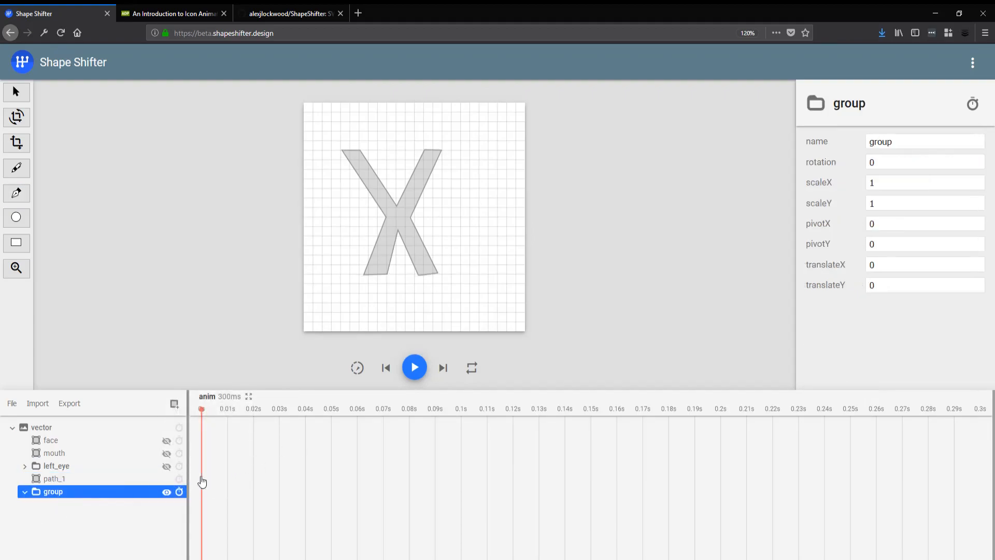
pyautogui.click(403, 213)
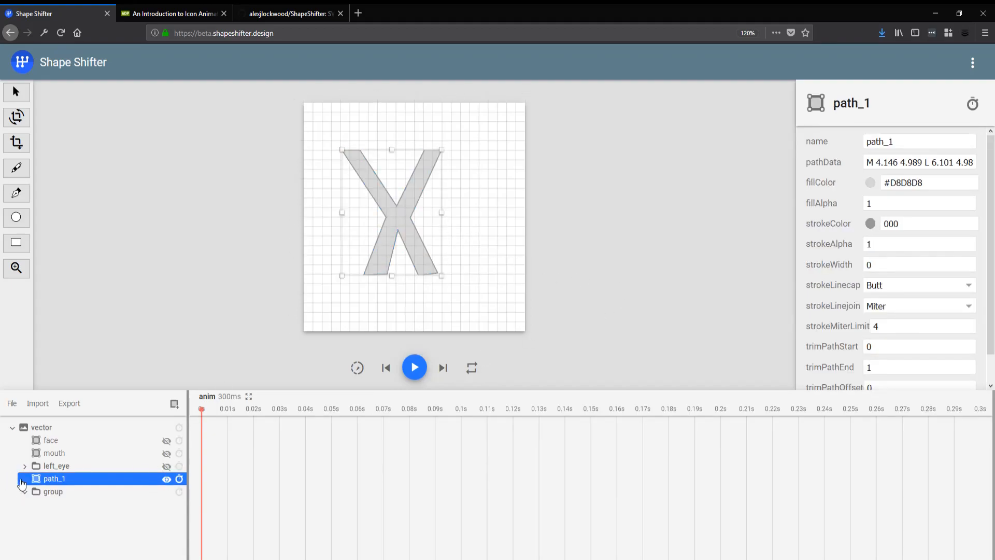
pyautogui.moveTo(61, 495); pyautogui.dragTo(60, 500)
pyautogui.click(52, 479)
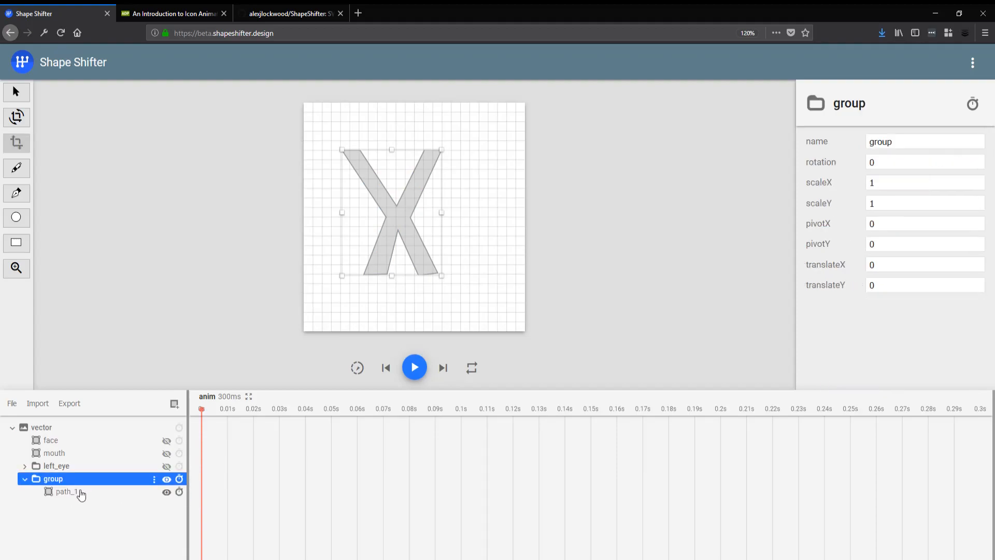
# Show the left_eye layer and shrink and move the X group to fit over the black eye circle
pyautogui.click(167, 466)
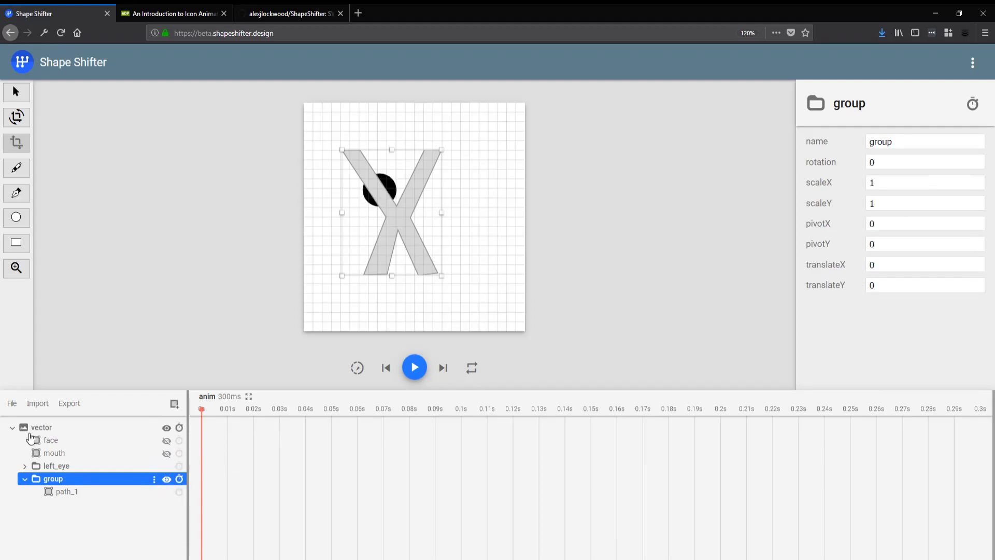
pyautogui.moveTo(442, 275); pyautogui.dragTo(400, 206)
pyautogui.click(412, 223)
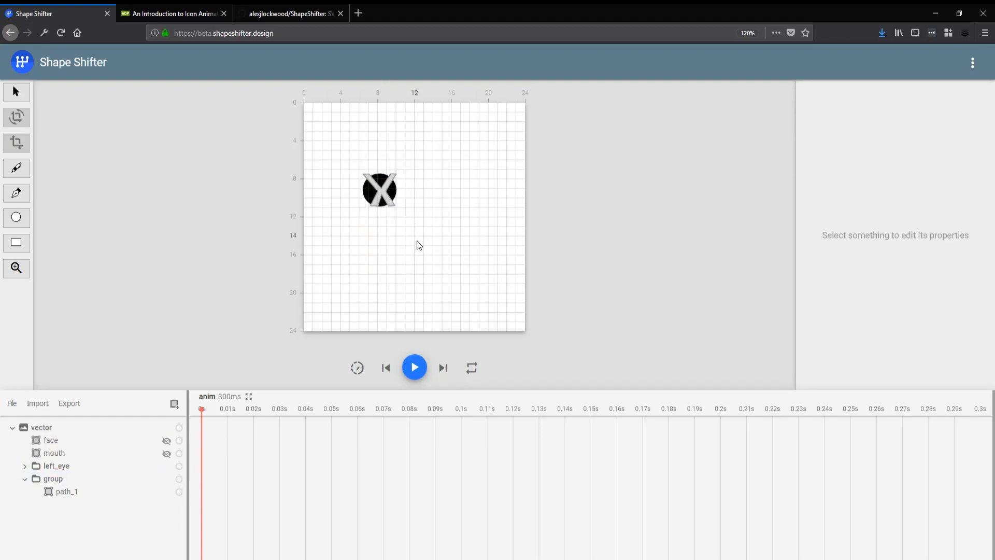
pyautogui.click(375, 200)
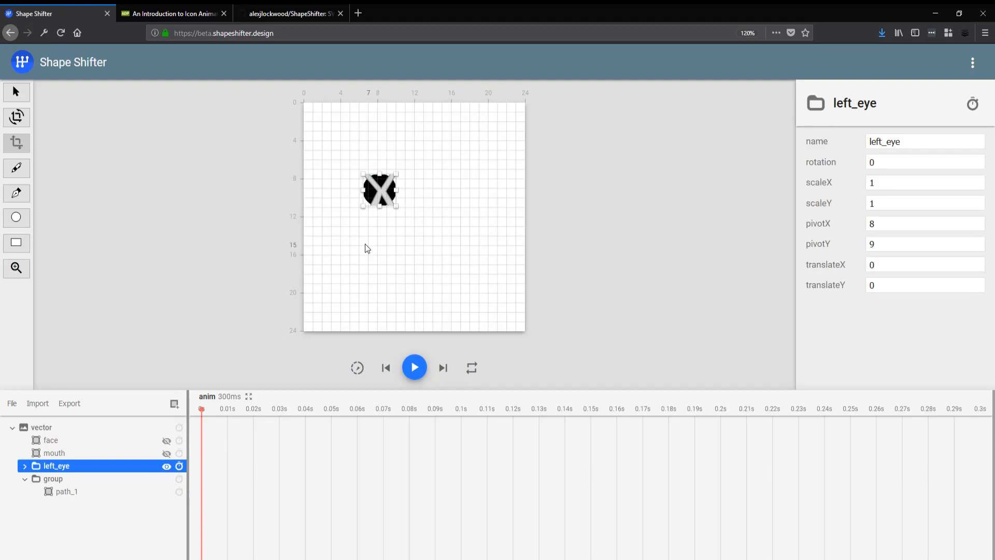
pyautogui.click(471, 311)
# Rename the X's group layer to x_left_eye
pyautogui.click(63, 479)
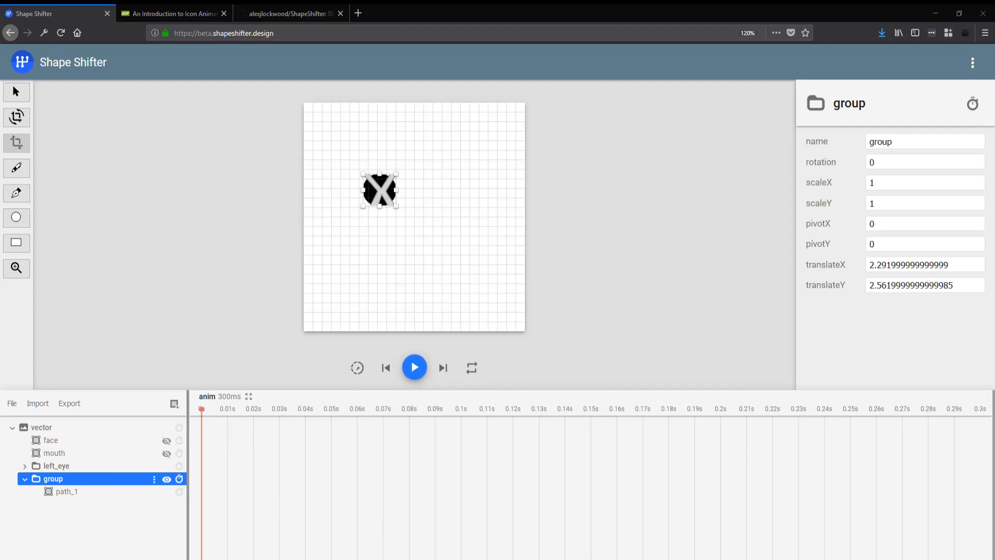
pyautogui.click(857, 138)
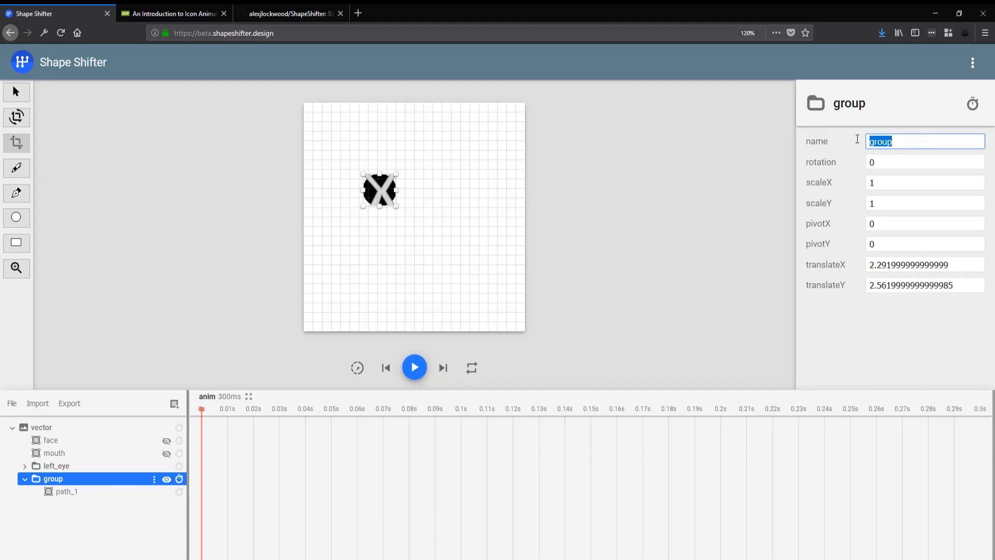
pyautogui.write('x_le')
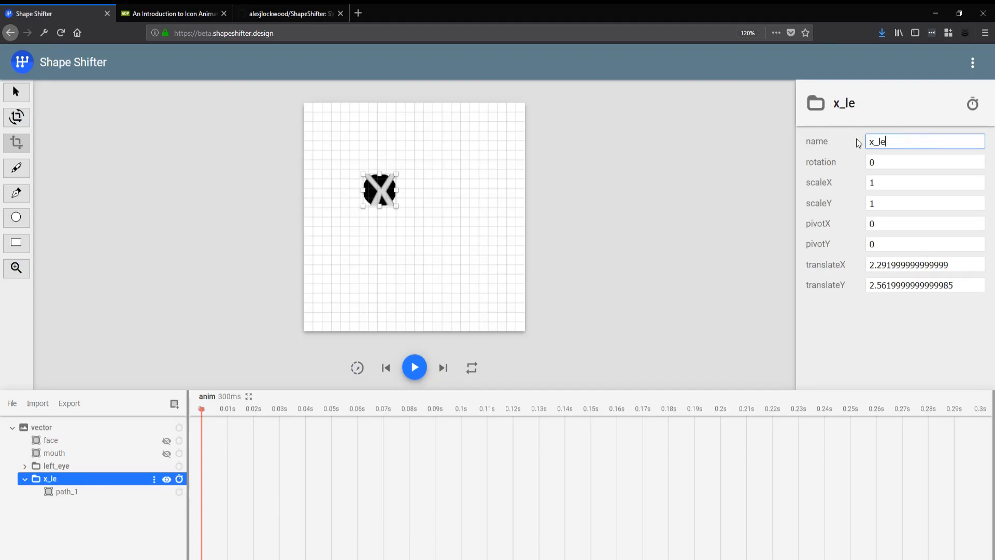
pyautogui.write('ft-e')
pyautogui.press('BackSpace')
pyautogui.press('BackSpace')
pyautogui.press('Tab')
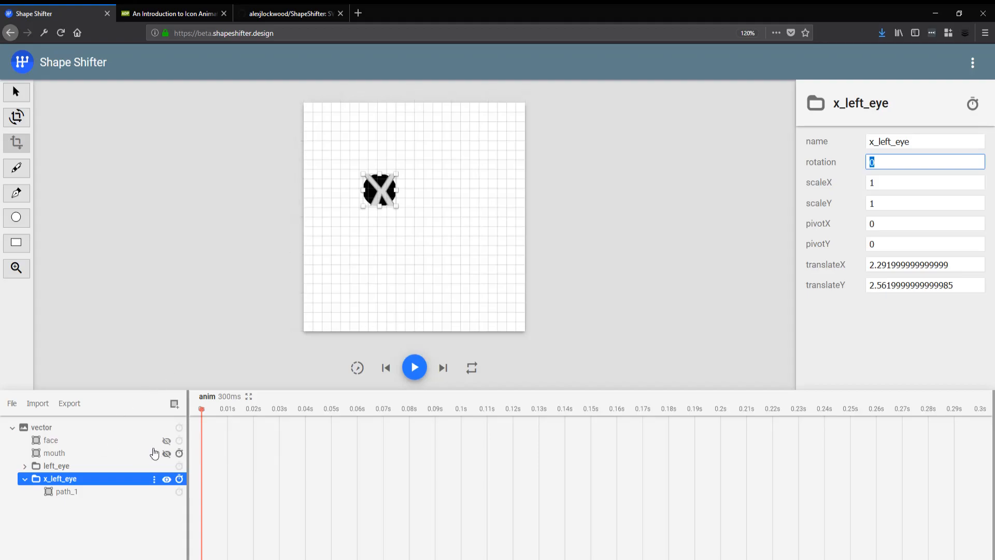
# Make the face and mouth layers visible again
pyautogui.click(166, 441)
pyautogui.click(167, 453)
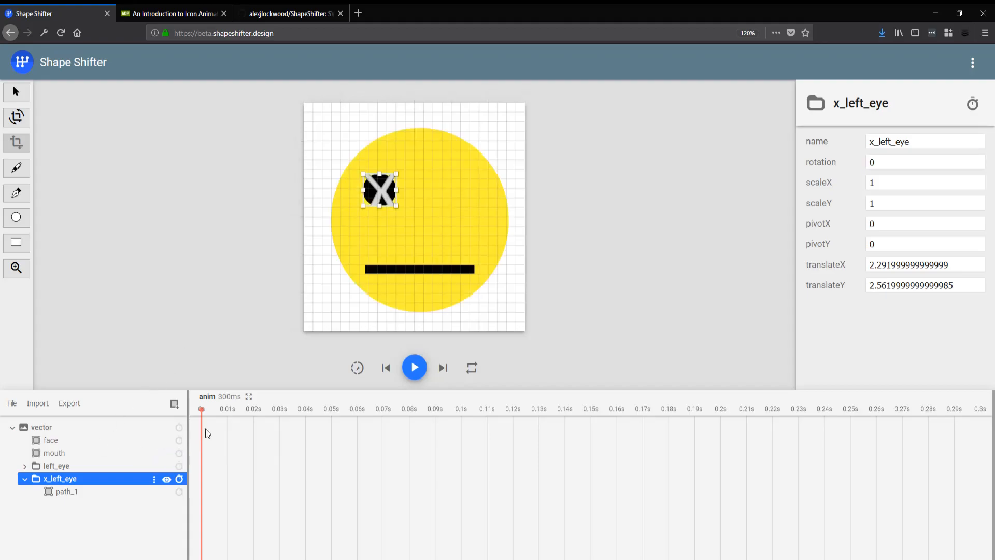
# Set both the fill colour and the stroke colour of the X's path_1 layer to 000
pyautogui.click(381, 199)
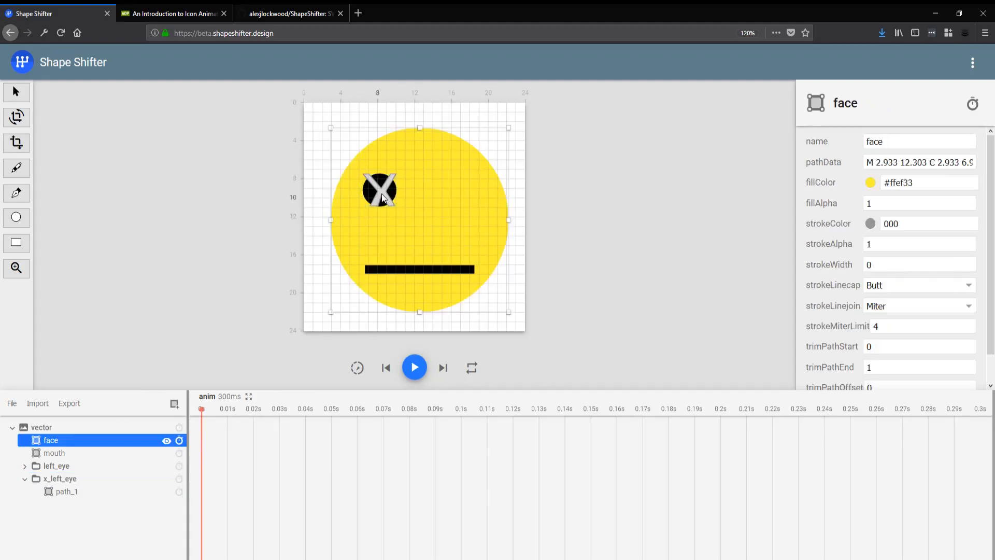
pyautogui.click(60, 492)
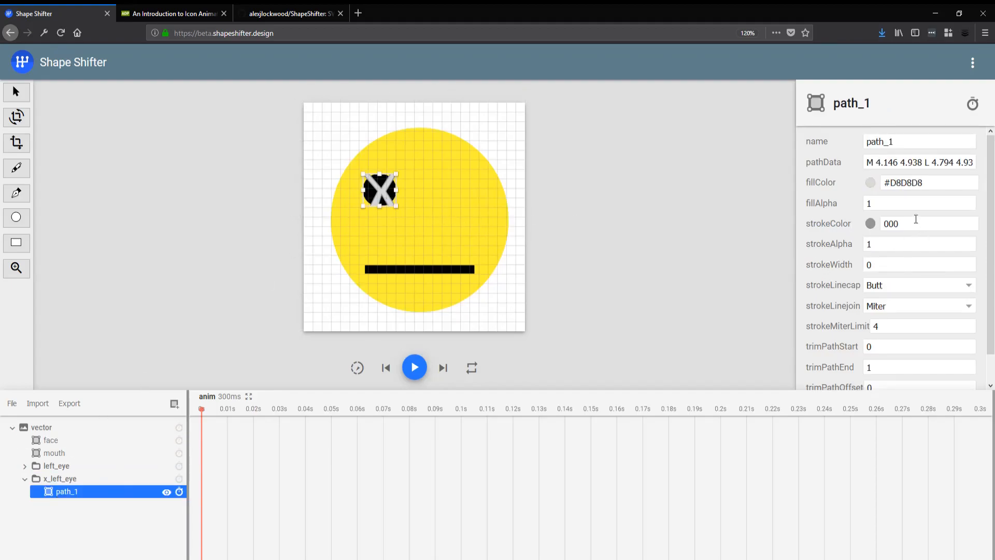
pyautogui.click(923, 188)
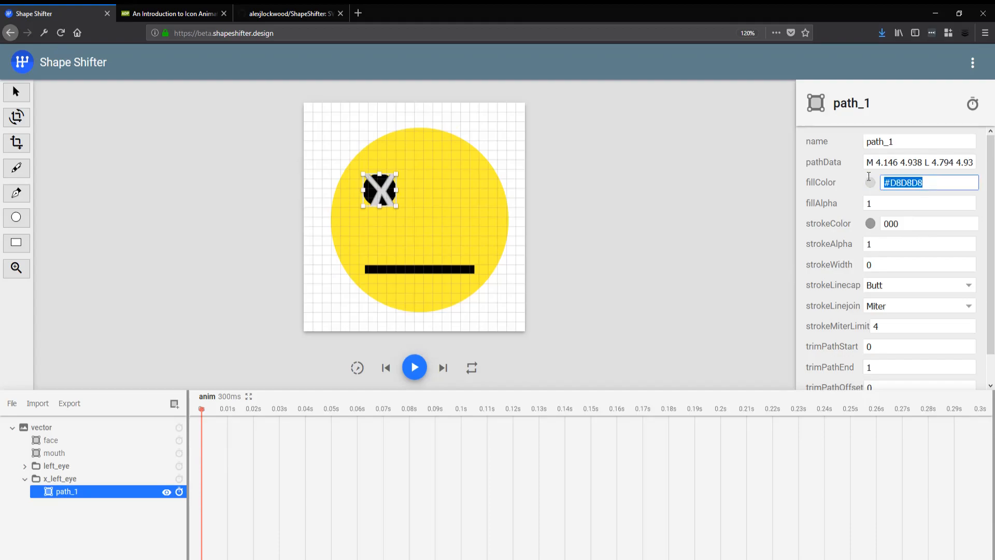
pyautogui.write('000')
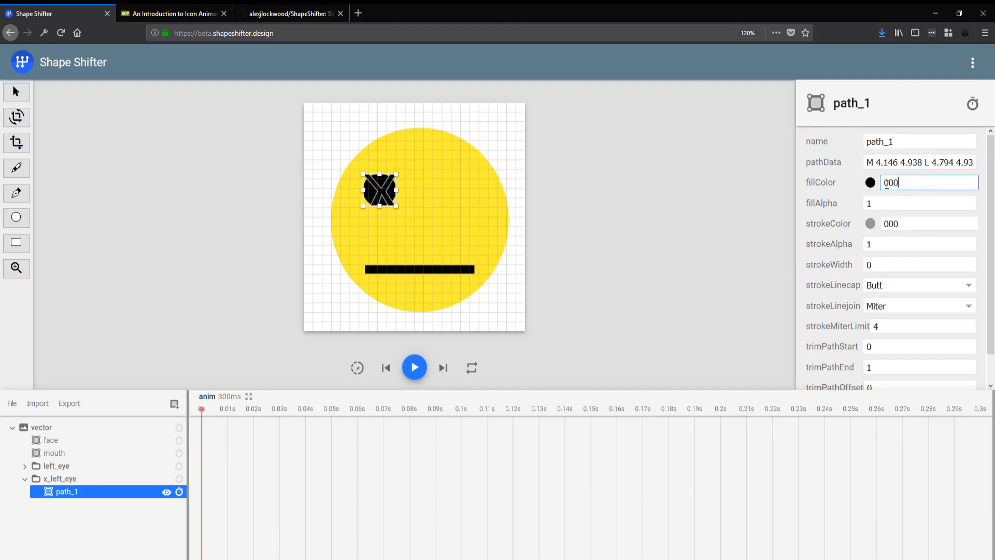
pyautogui.click(913, 225)
pyautogui.doubleClick(887, 223)
pyautogui.write('00')
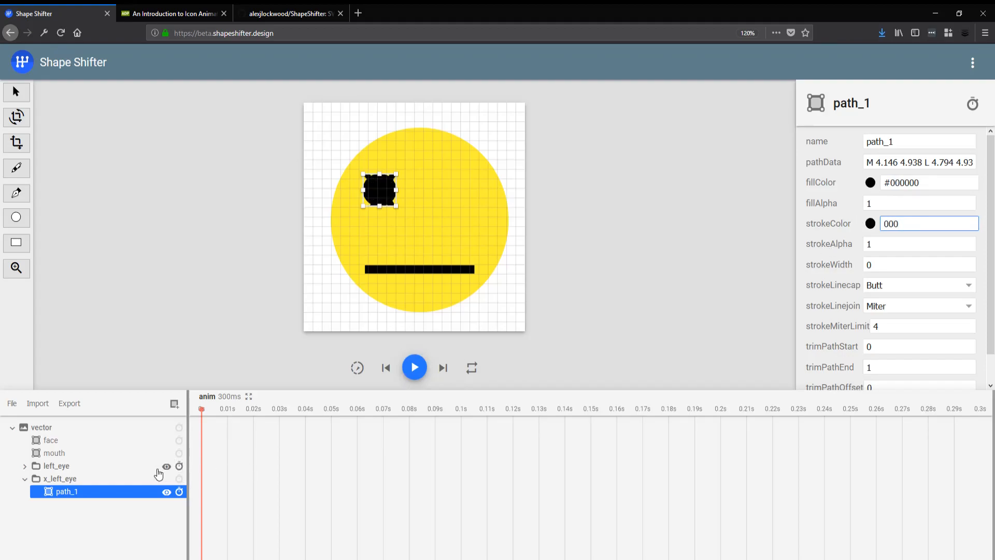
# Hide the left_eye layer and set the stroke width of the X's path_1 layer to 0.5
pyautogui.click(166, 465)
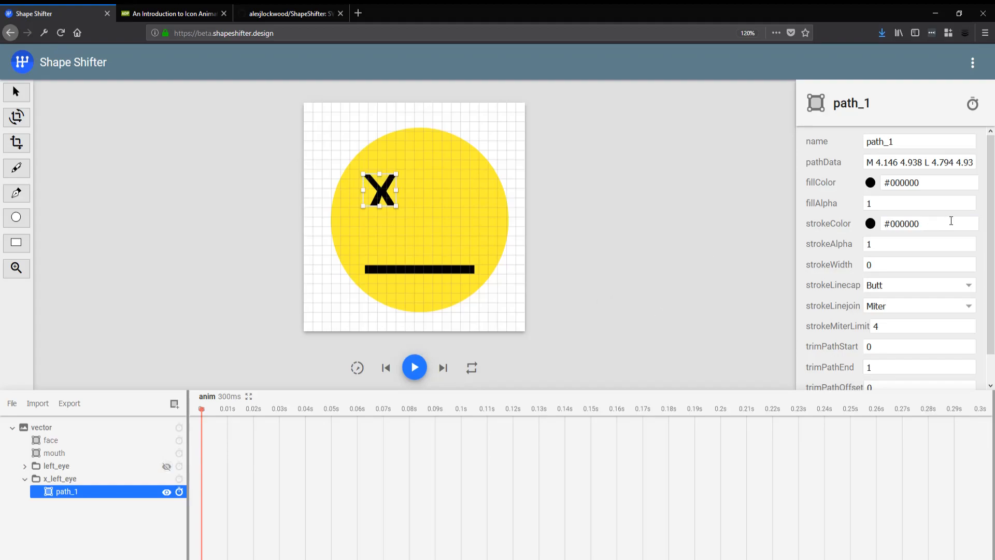
pyautogui.click(891, 244)
pyautogui.press('Tab')
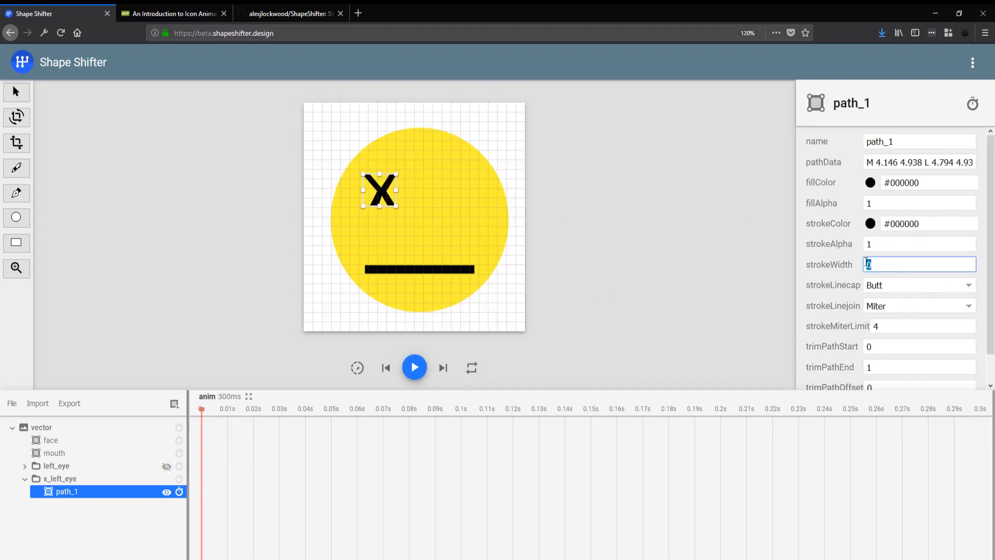
pyautogui.write('2')
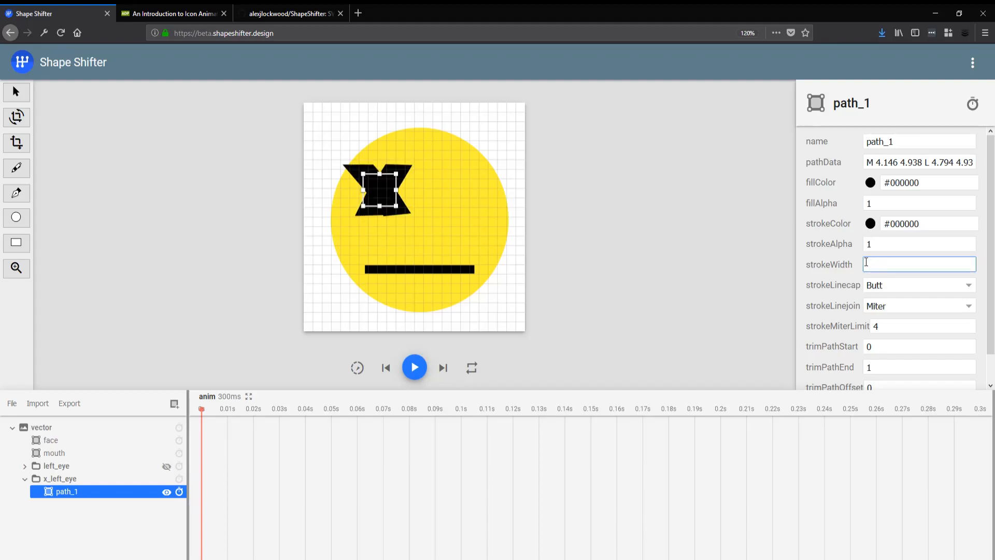
pyautogui.write('1')
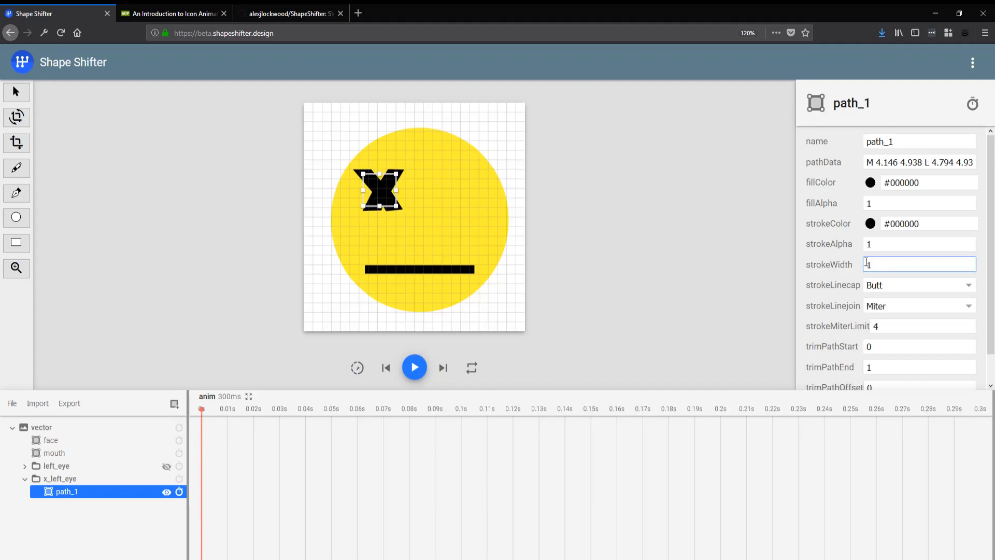
pyautogui.write('0.5')
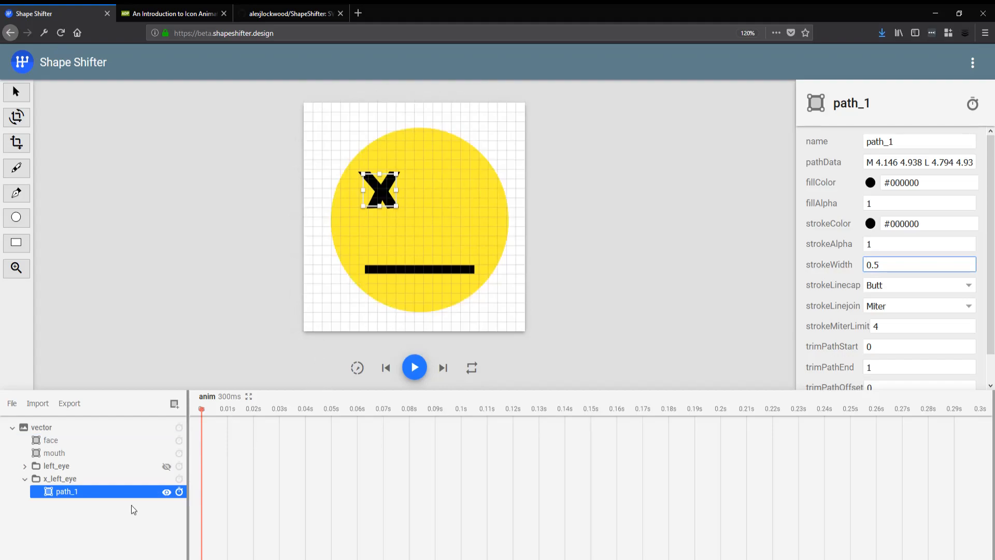
# Show left_eye, hide x_left_eye, and add a second scaleY block to left_eye starting at 0.1 s
pyautogui.click(167, 465)
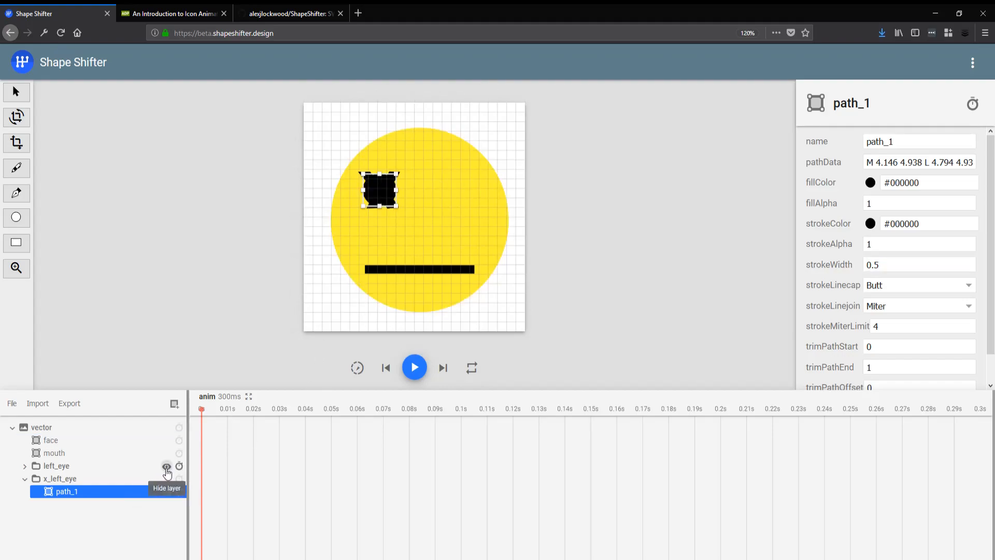
pyautogui.click(166, 466)
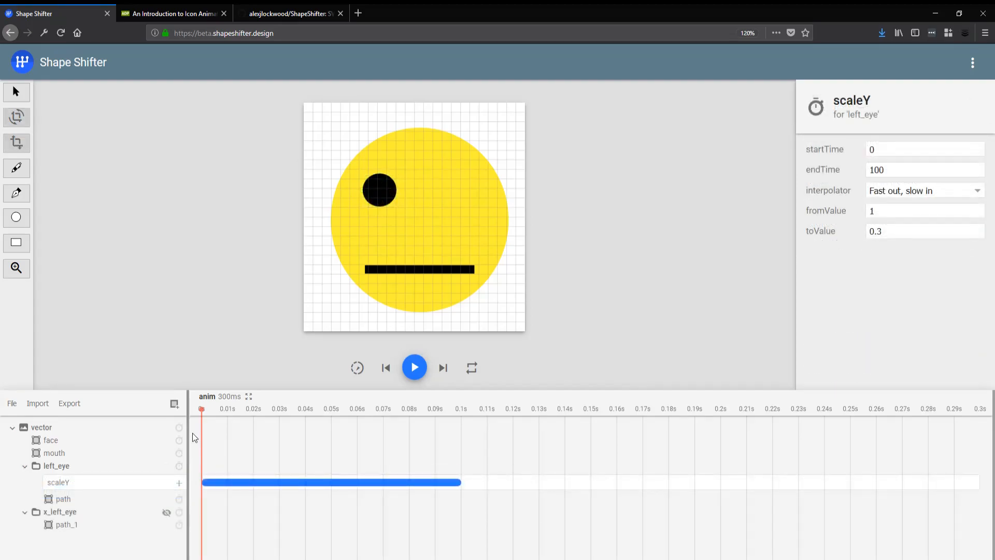
pyautogui.moveTo(213, 423); pyautogui.dragTo(461, 458)
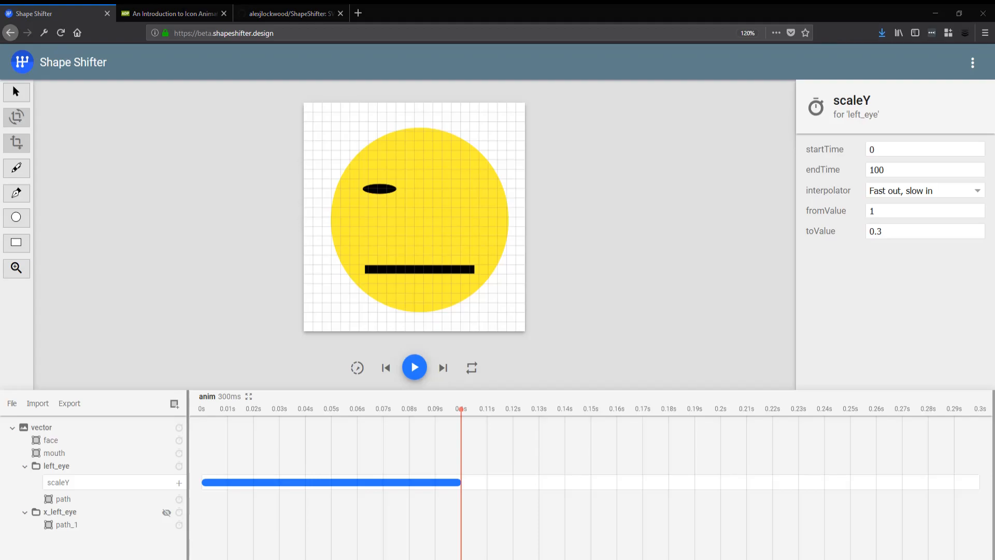
pyautogui.click(147, 487)
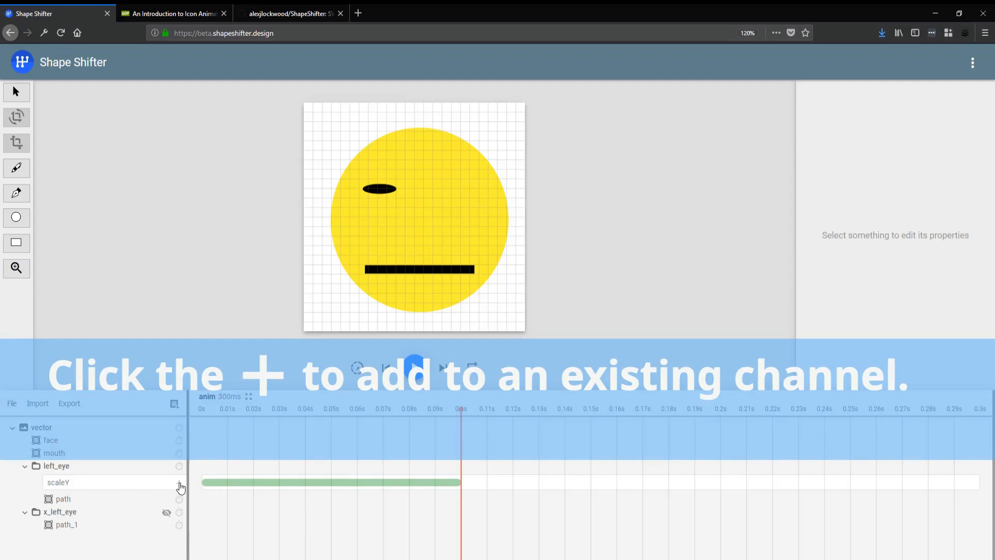
pyautogui.click(179, 484)
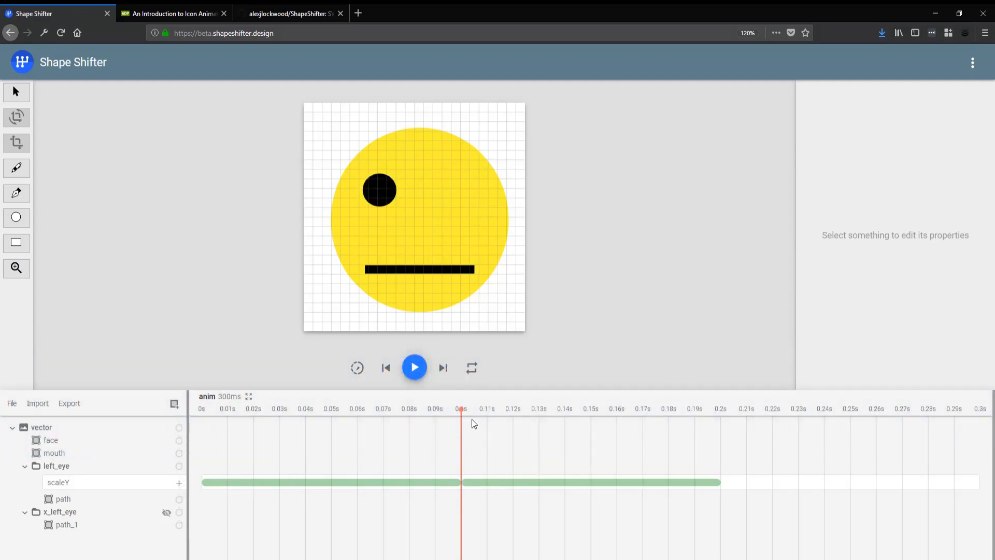
# Set the end value of left_eye's first scaleY block to 0.25
pyautogui.moveTo(460, 412)
pyautogui.mouseDown()
pyautogui.moveTo(439, 411)
pyautogui.moveTo(464, 413)
pyautogui.mouseUp()
pyautogui.click(460, 475)
pyautogui.click(891, 231)
pyautogui.press('BackSpace')
pyautogui.write('25')
pyautogui.press('Tab')
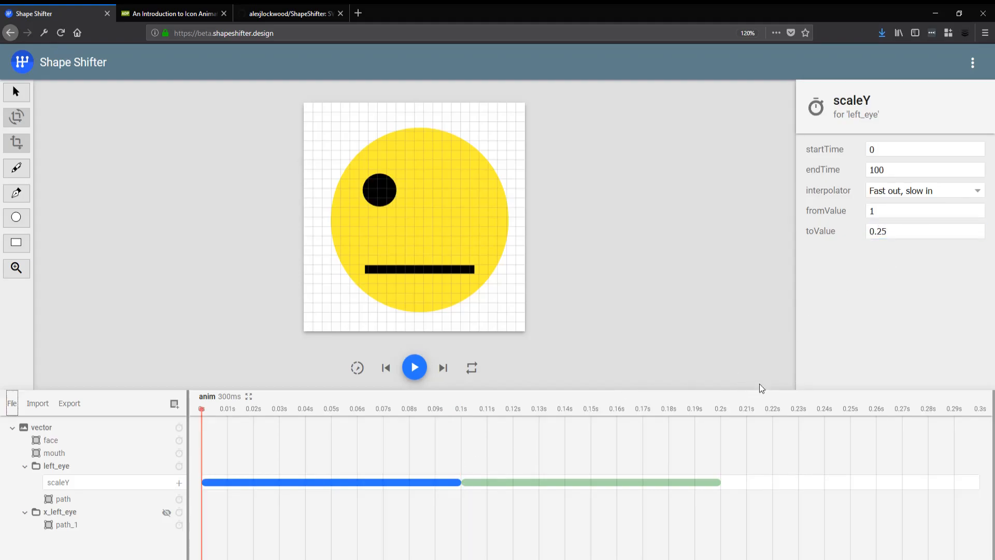
# Make left_eye's second scaleY block animate from 0.25 to 1
pyautogui.click(570, 483)
pyautogui.click(917, 210)
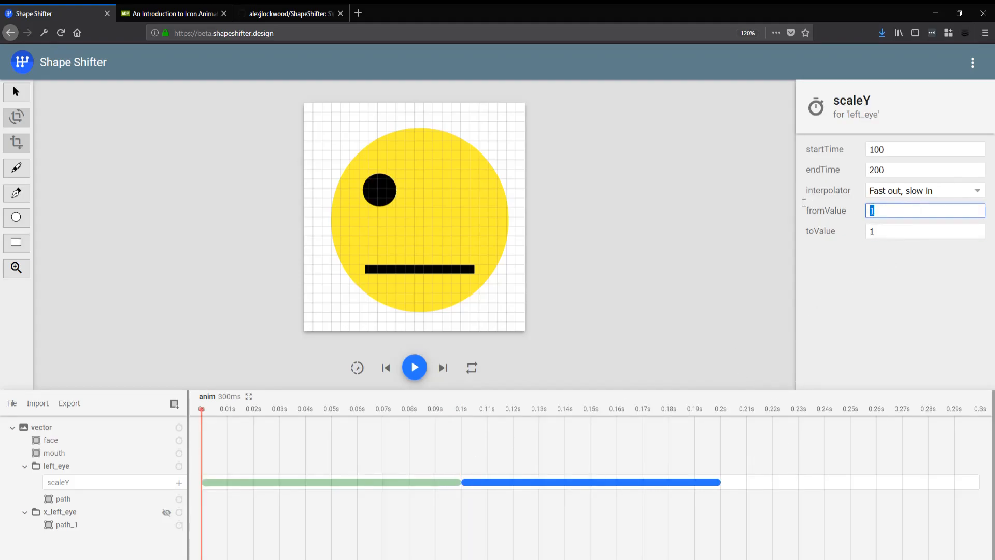
pyautogui.write('0.25')
pyautogui.press('Tab')
pyautogui.write('1')
# Play the animation several times to check the eye's blink
pyautogui.click(415, 368)
pyautogui.click(416, 368)
pyautogui.click(415, 368)
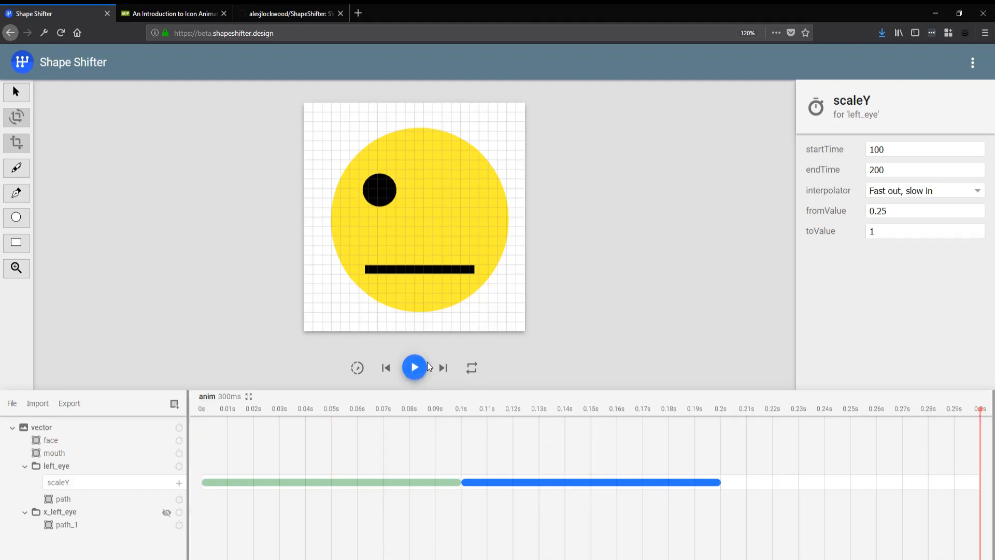
pyautogui.click(427, 362)
pyautogui.click(419, 365)
pyautogui.click(420, 368)
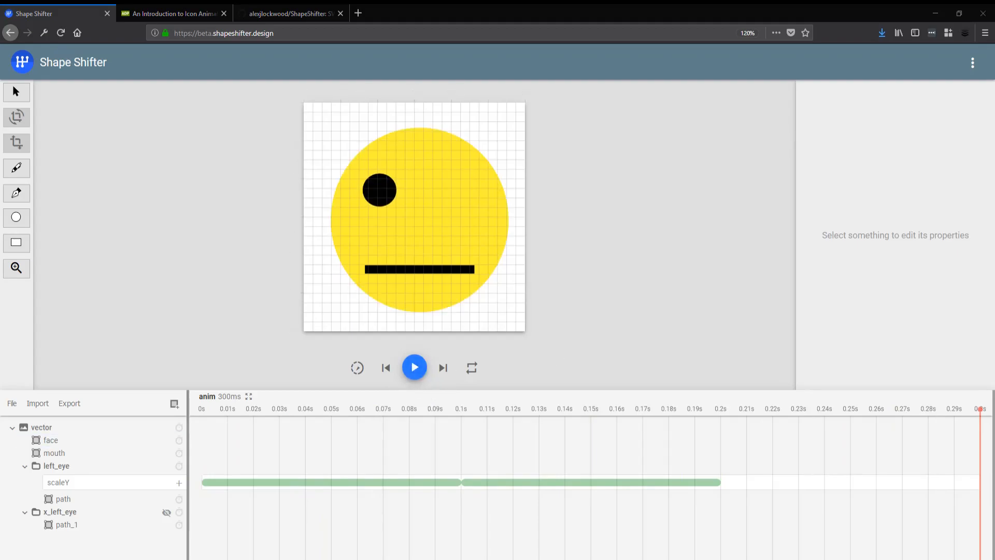
# Add a fillAlpha block from 200 to 300 ms to the path inside left_eye, with an end value of 0
pyautogui.click(59, 511)
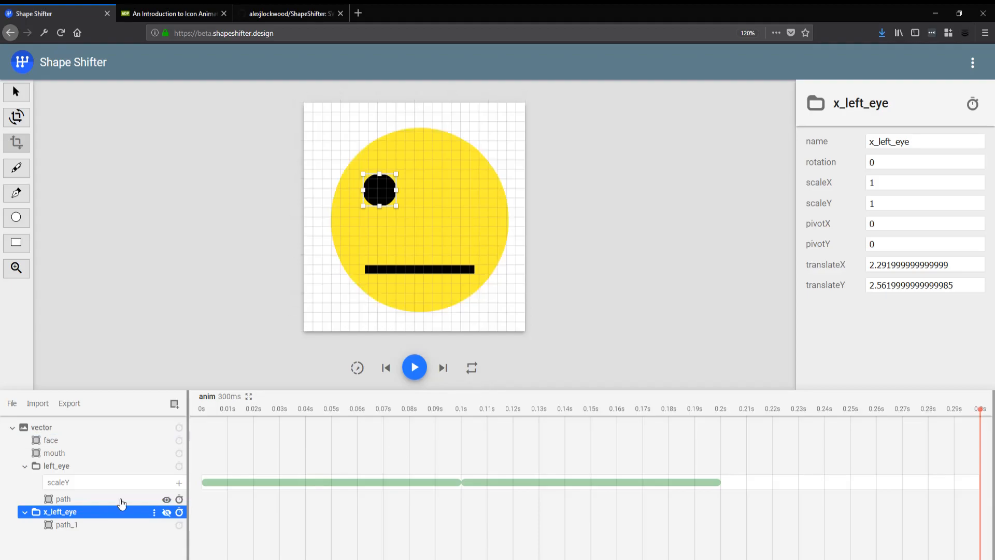
pyautogui.click(172, 499)
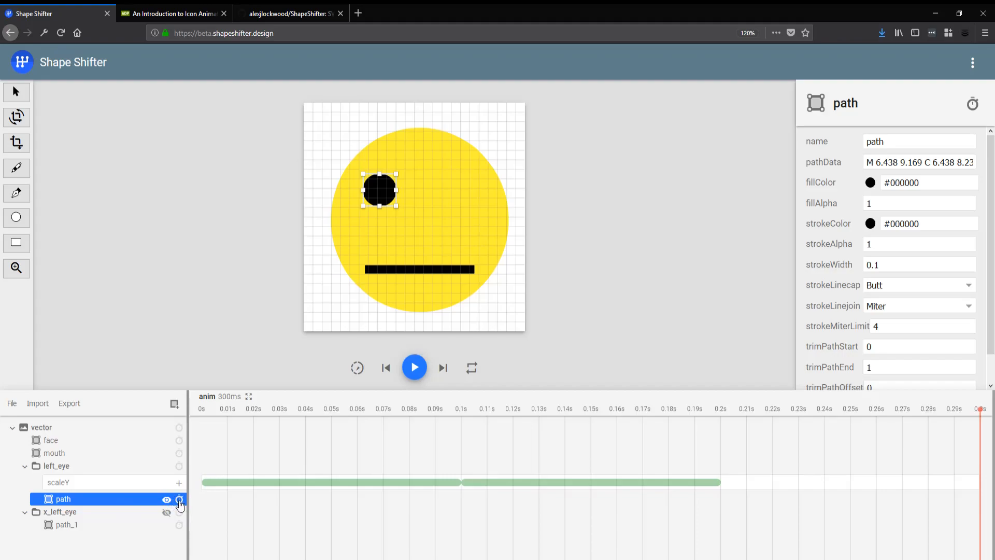
pyautogui.click(180, 499)
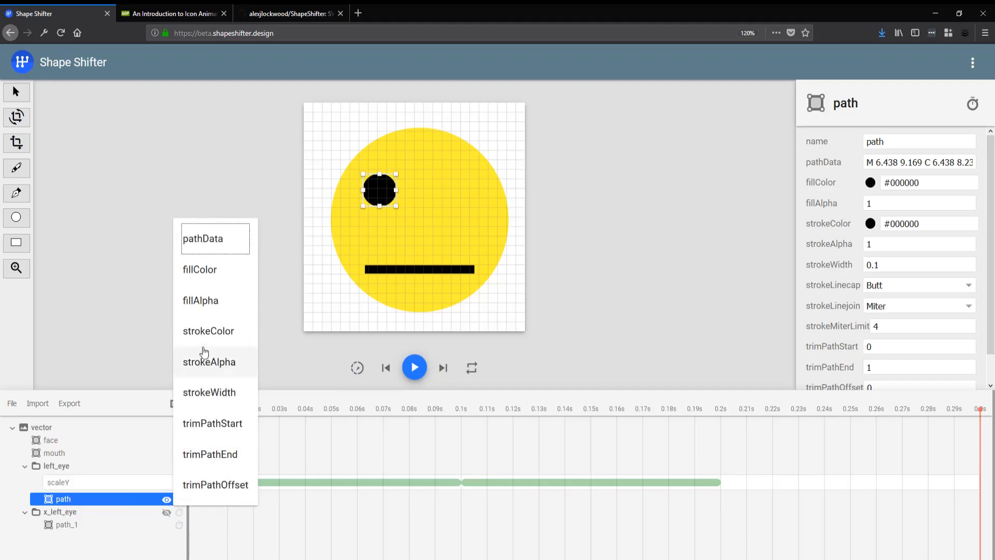
pyautogui.click(217, 307)
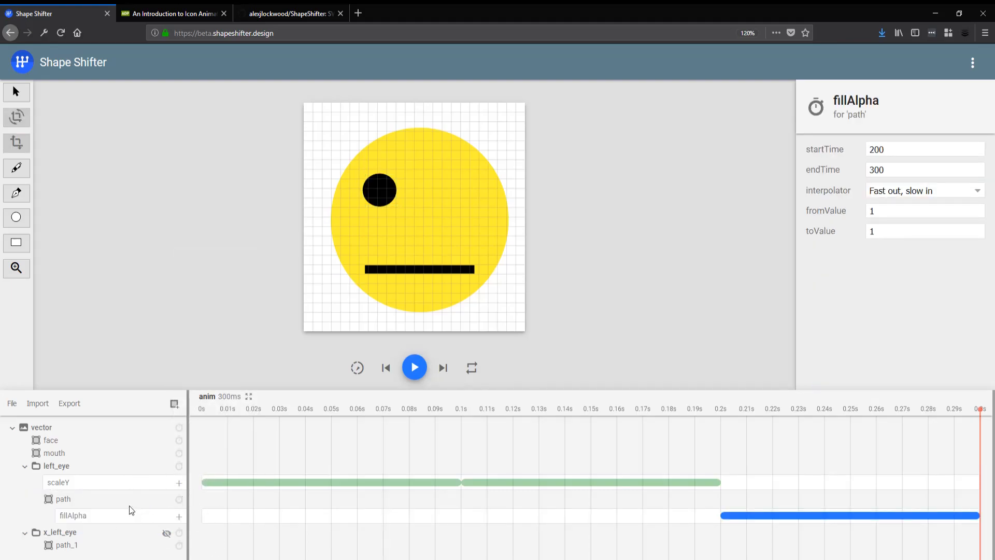
pyautogui.doubleClick(869, 230)
pyautogui.write('0')
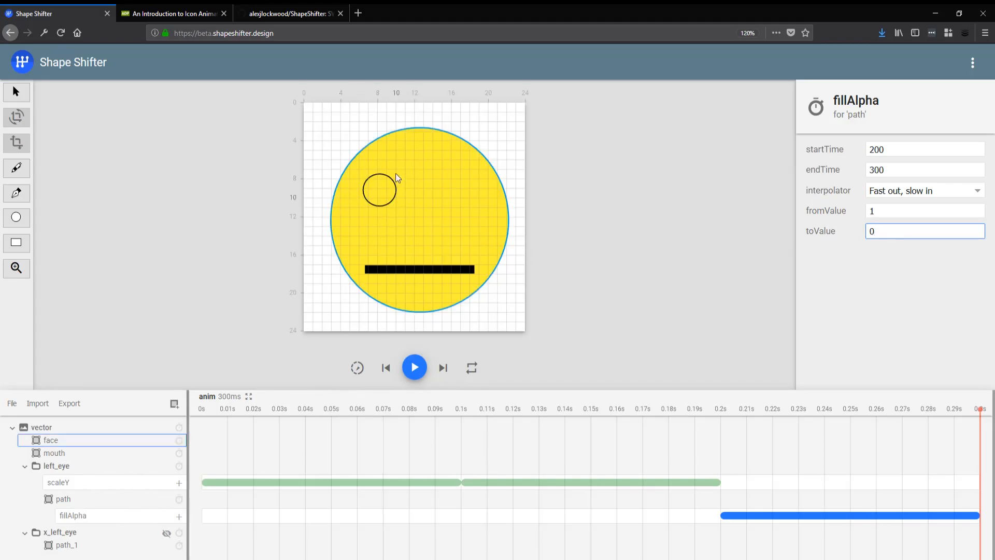
# Set the stroke width of the path inside left_eye to 0
pyautogui.click(62, 500)
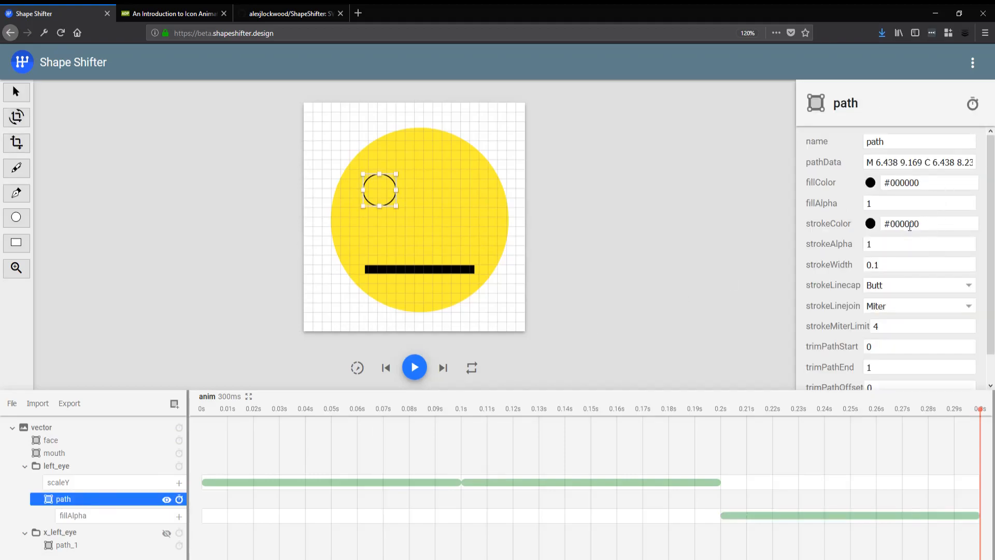
pyautogui.click(880, 264)
pyautogui.hotkey('ctrl', 'a')
pyautogui.write('0')
pyautogui.press('Tab')
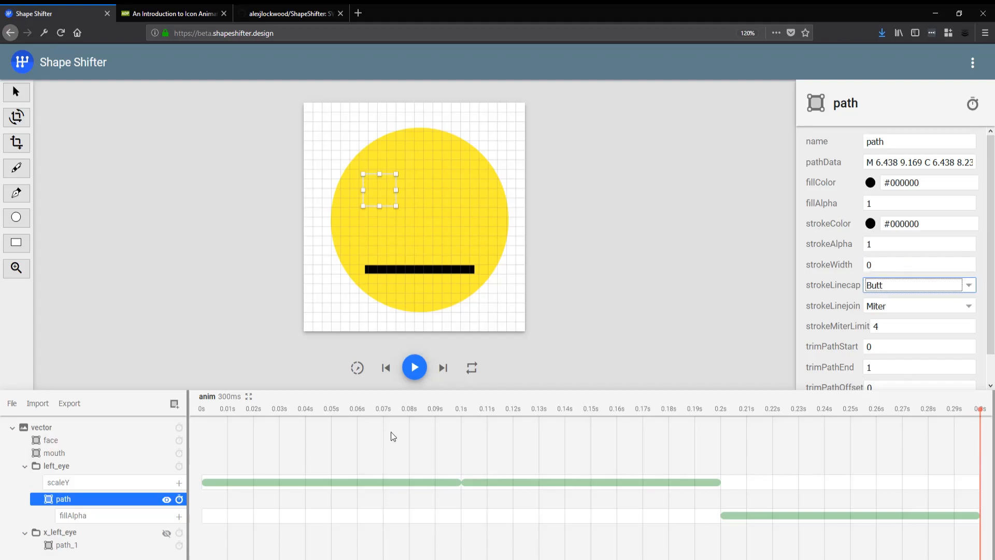
# Set the animation's duration to 600 ms and move the path's fillAlpha block to start at about 0.315 s
pyautogui.moveTo(239, 407); pyautogui.dragTo(154, 445)
pyautogui.click(222, 397)
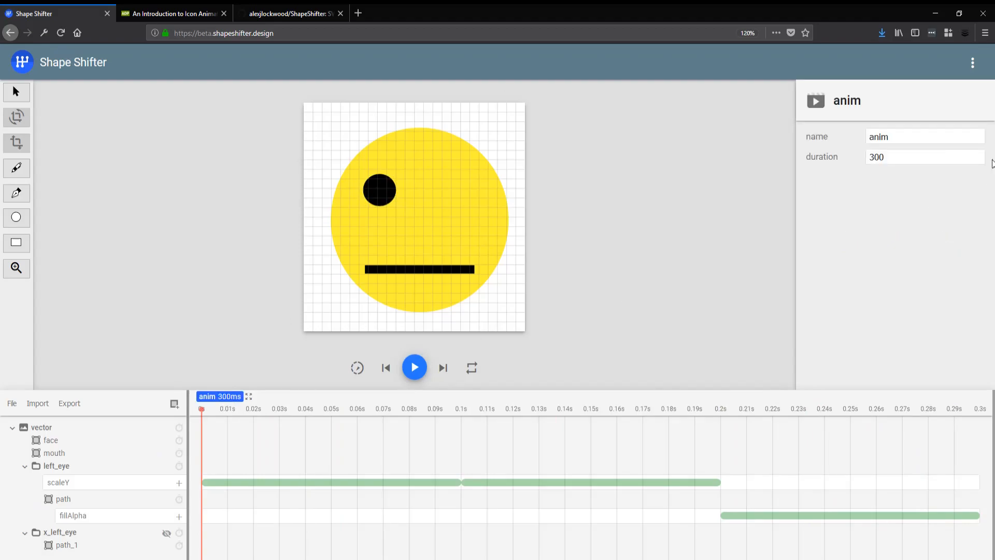
pyautogui.click(916, 163)
pyautogui.write('600')
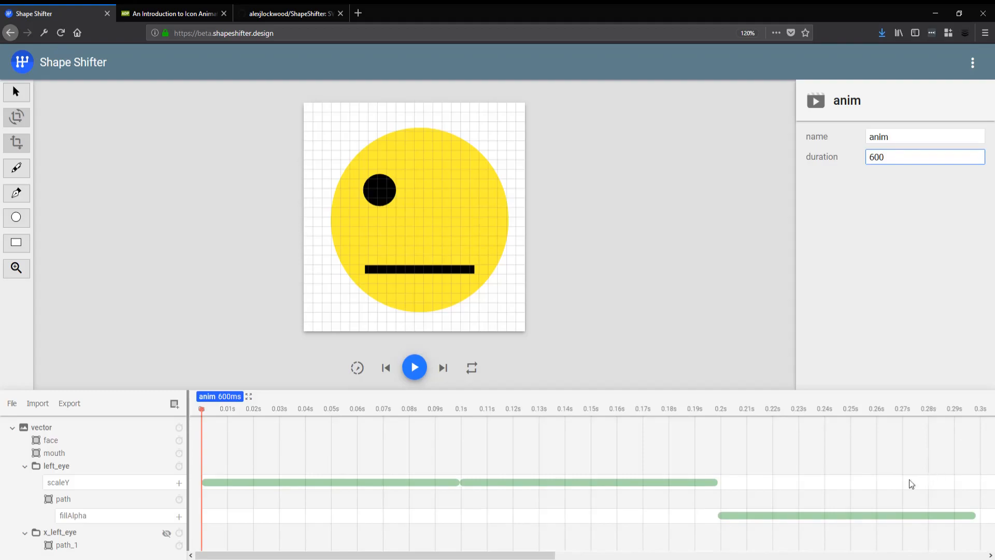
pyautogui.moveTo(455, 555); pyautogui.dragTo(726, 527)
pyautogui.moveTo(293, 521); pyautogui.dragTo(597, 506)
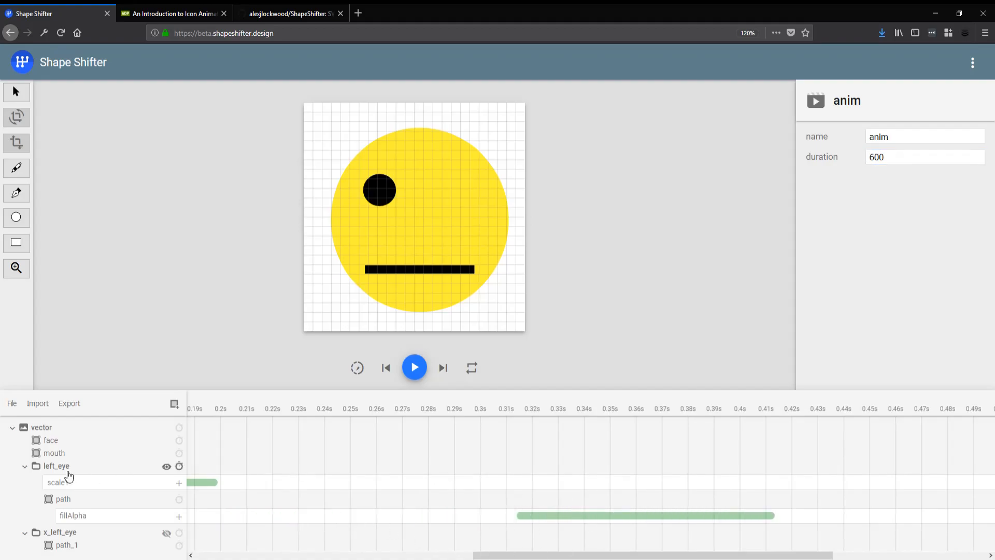
# Add a third scaleY block to left_eye starting at 0.2 s
pyautogui.moveTo(521, 554); pyautogui.dragTo(245, 555)
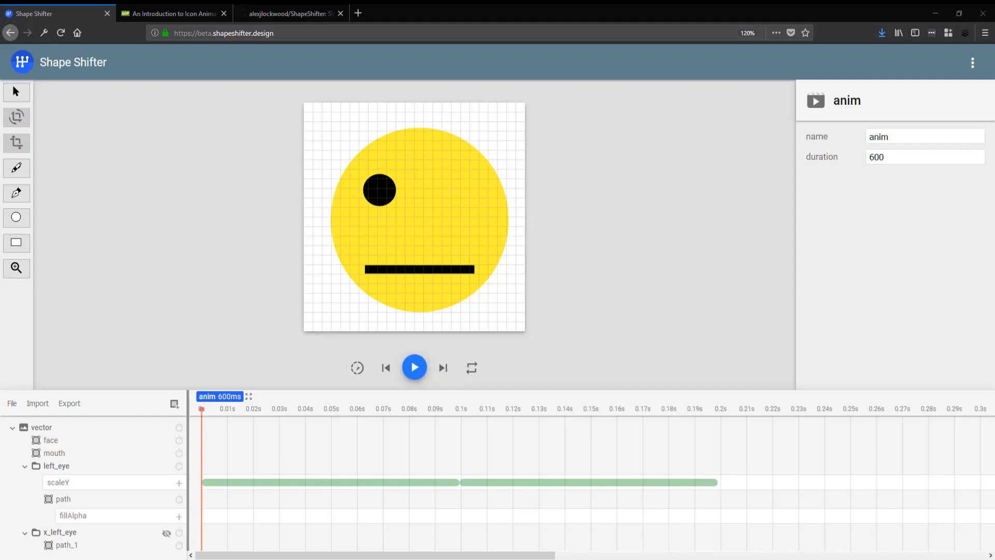
pyautogui.moveTo(371, 556); pyautogui.dragTo(571, 556)
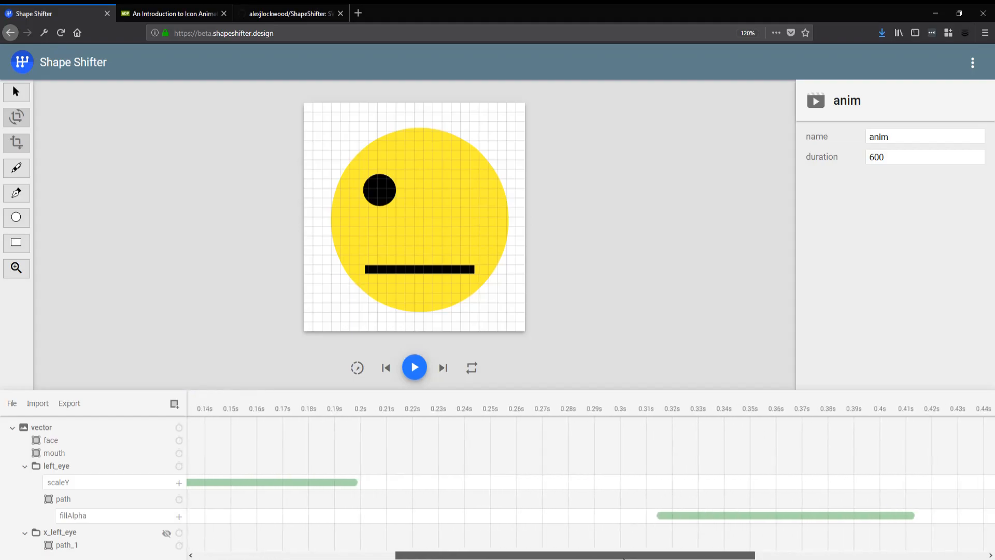
pyautogui.click(372, 486)
pyautogui.moveTo(353, 409); pyautogui.dragTo(360, 409)
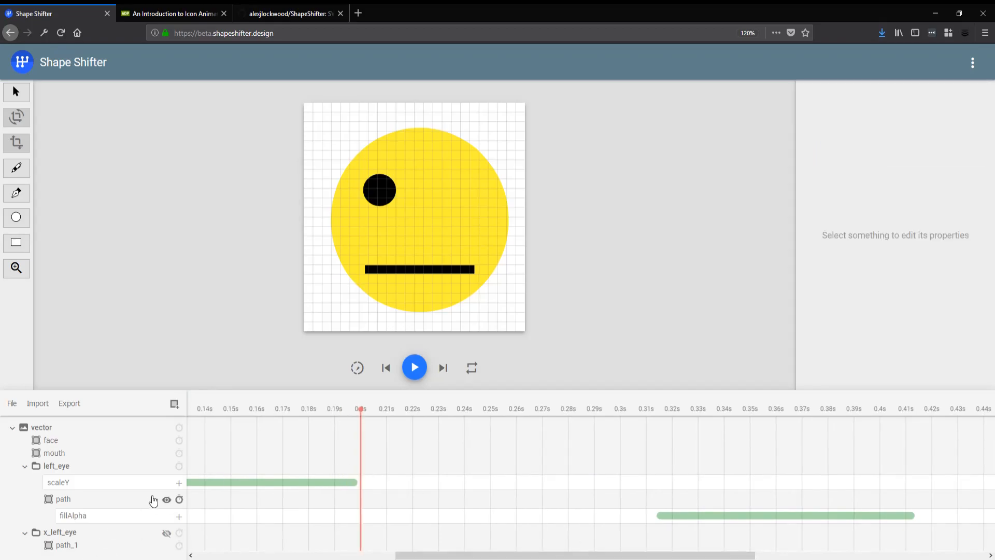
pyautogui.click(178, 484)
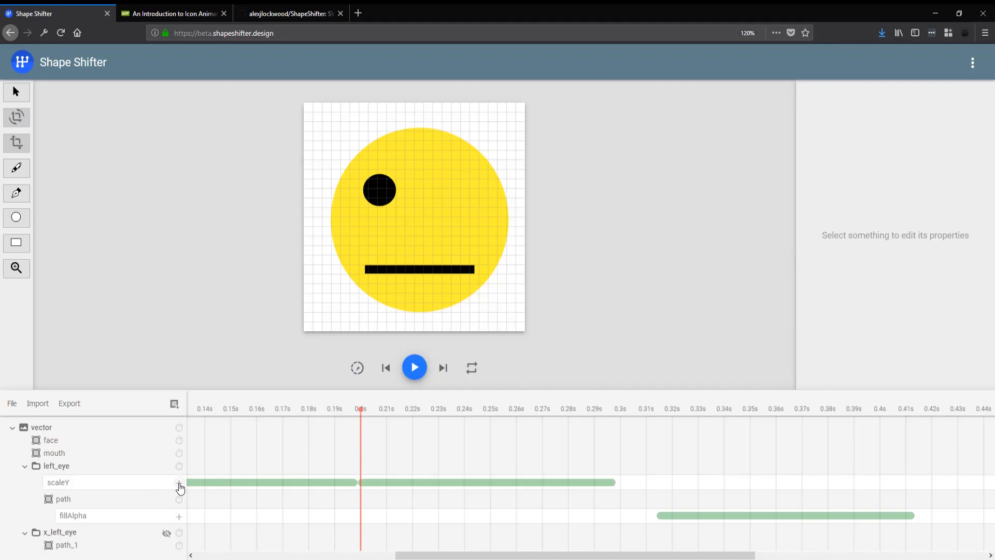
# Set the end value of left_eye's third scaleY block to 0.1 and check the squash at 0.3 s
pyautogui.moveTo(343, 411); pyautogui.dragTo(301, 412)
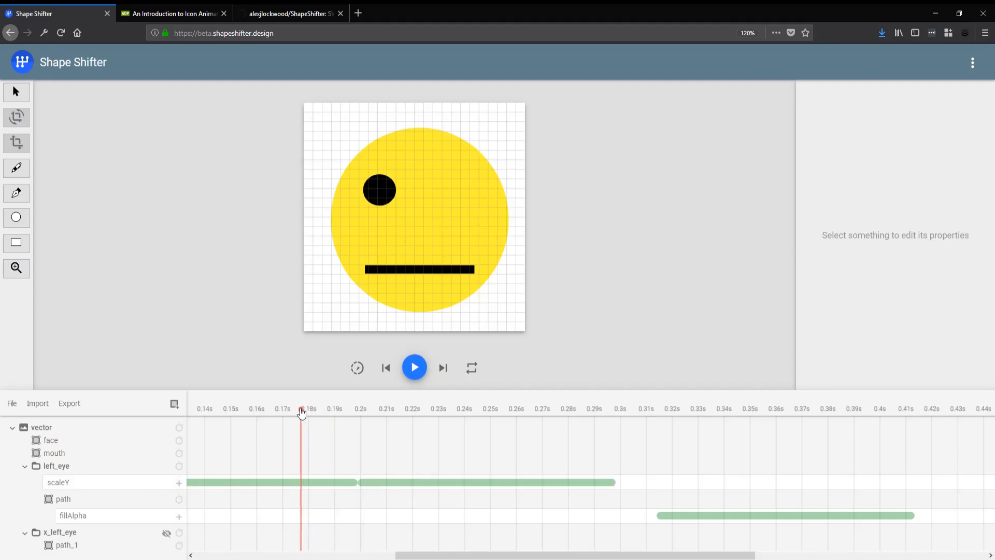
pyautogui.click(307, 483)
pyautogui.click(383, 483)
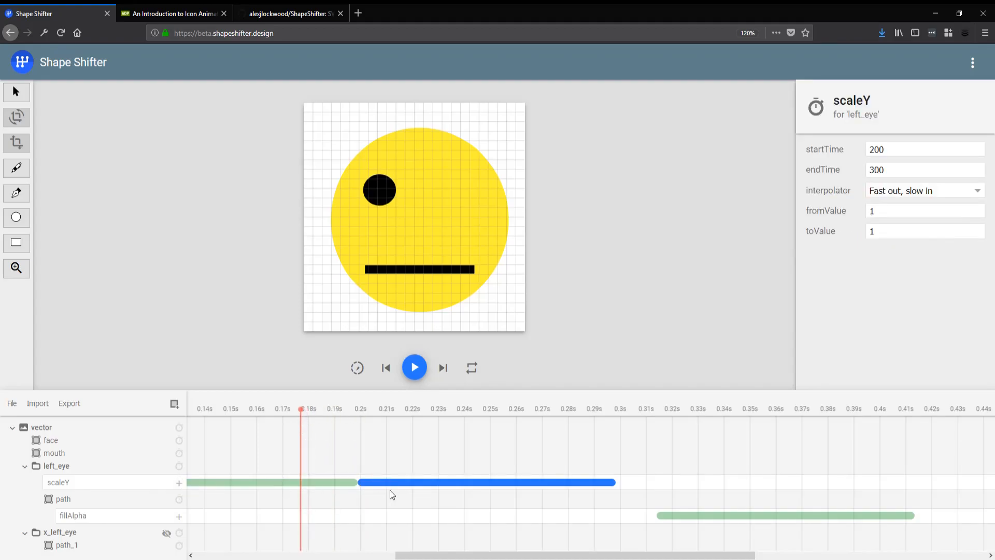
pyautogui.click(905, 231)
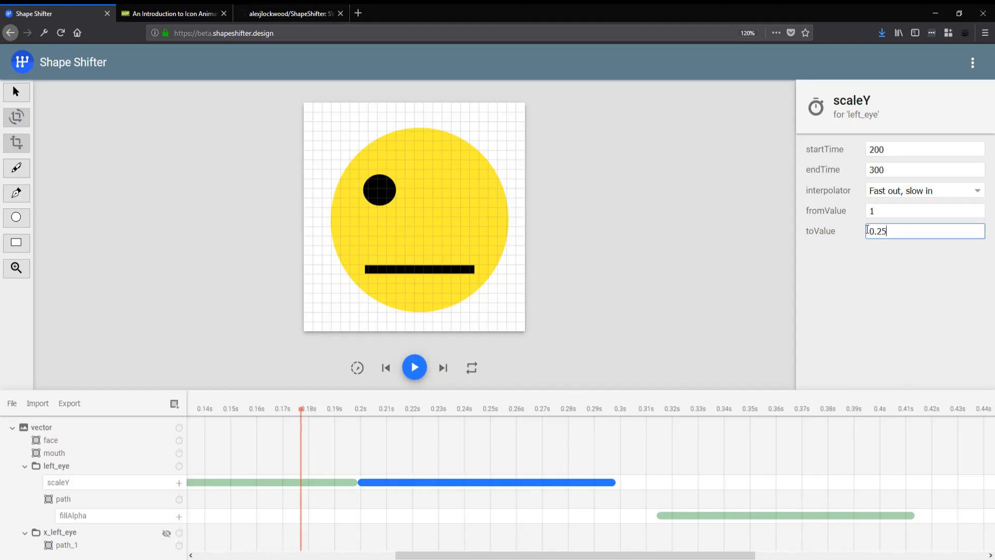
pyautogui.moveTo(491, 412); pyautogui.dragTo(625, 412)
pyautogui.moveTo(950, 232); pyautogui.dragTo(863, 226)
pyautogui.write('1')
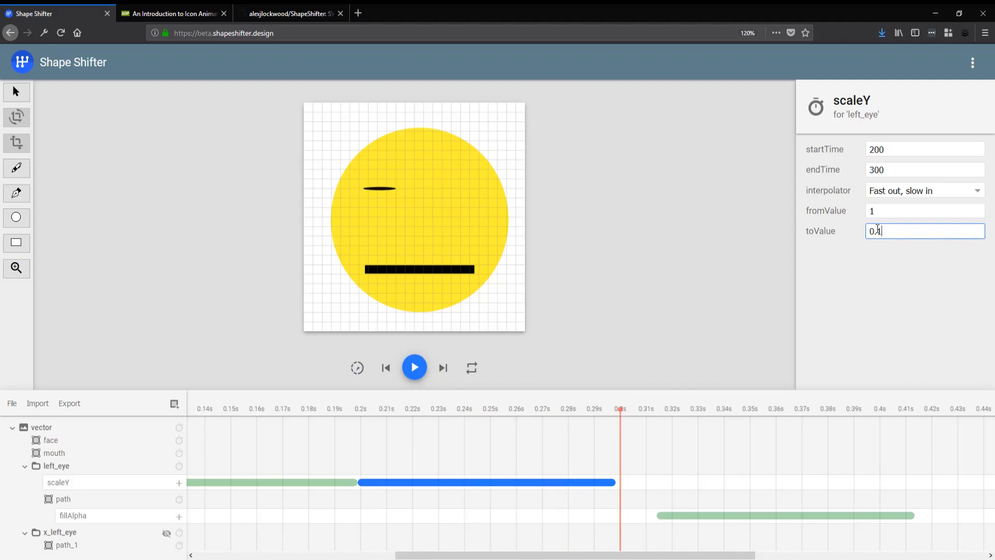
# Move the fillAlpha block of left_eye's path earlier so that it starts at about 0.24 s
pyautogui.click(691, 514)
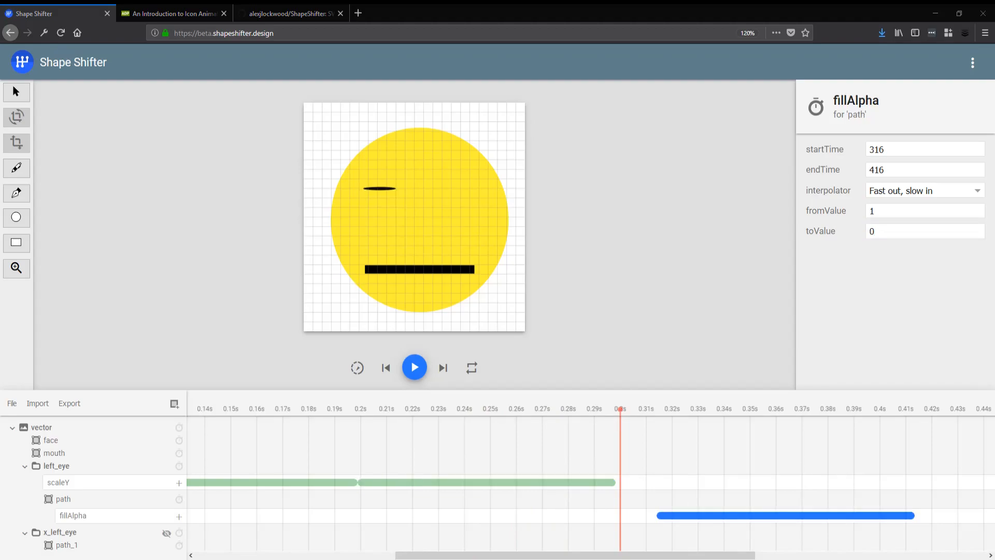
pyautogui.click(648, 411)
pyautogui.moveTo(695, 521); pyautogui.dragTo(501, 528)
pyautogui.moveTo(333, 409); pyautogui.dragTo(655, 404)
pyautogui.hotkey('ctrl', 'z')
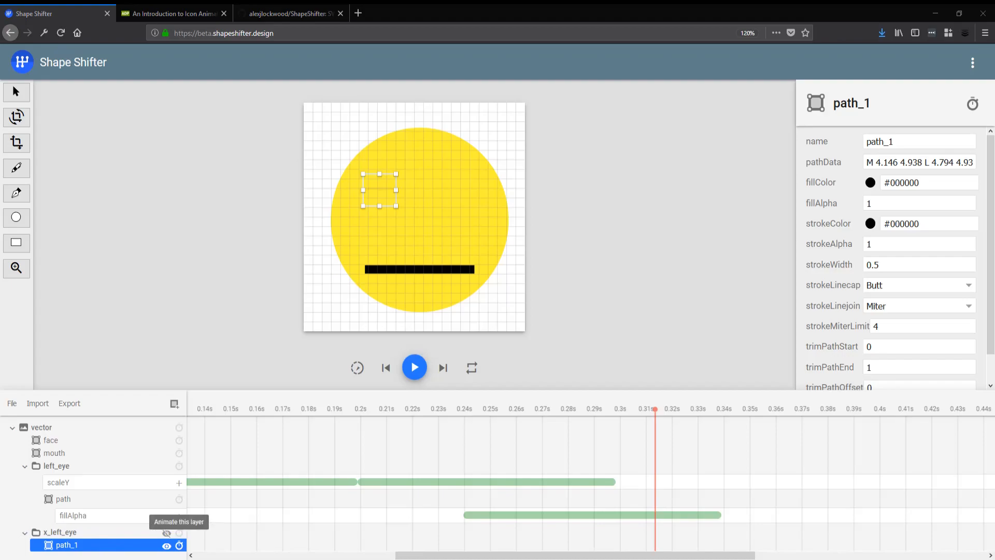
# Add fillAlpha and strokeAlpha blocks starting at 313 ms to path_1 in x_left_eye, each with a start value of 0
pyautogui.click(179, 545)
pyautogui.click(212, 347)
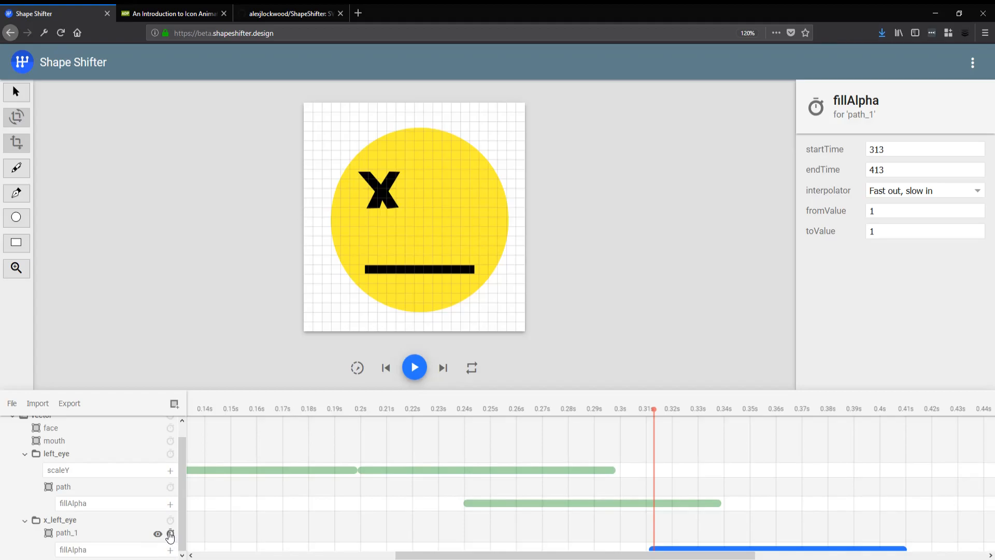
pyautogui.click(170, 535)
pyautogui.click(229, 395)
pyautogui.click(735, 549)
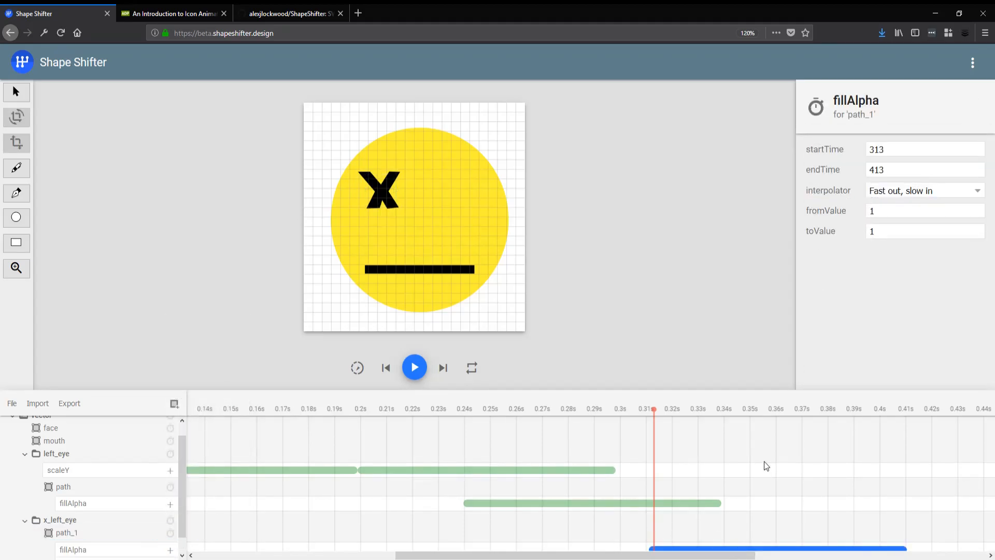
pyautogui.moveTo(913, 211); pyautogui.dragTo(852, 212)
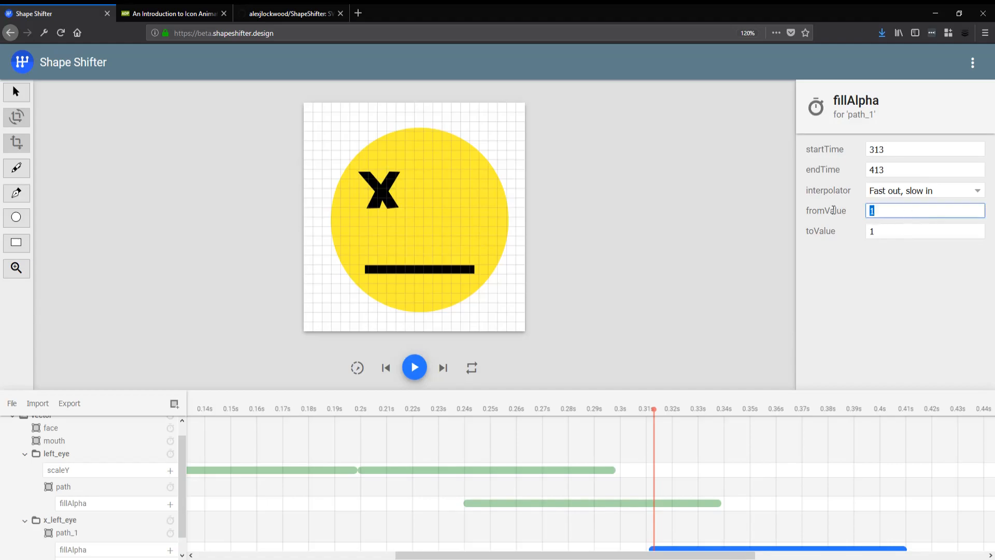
pyautogui.write('0')
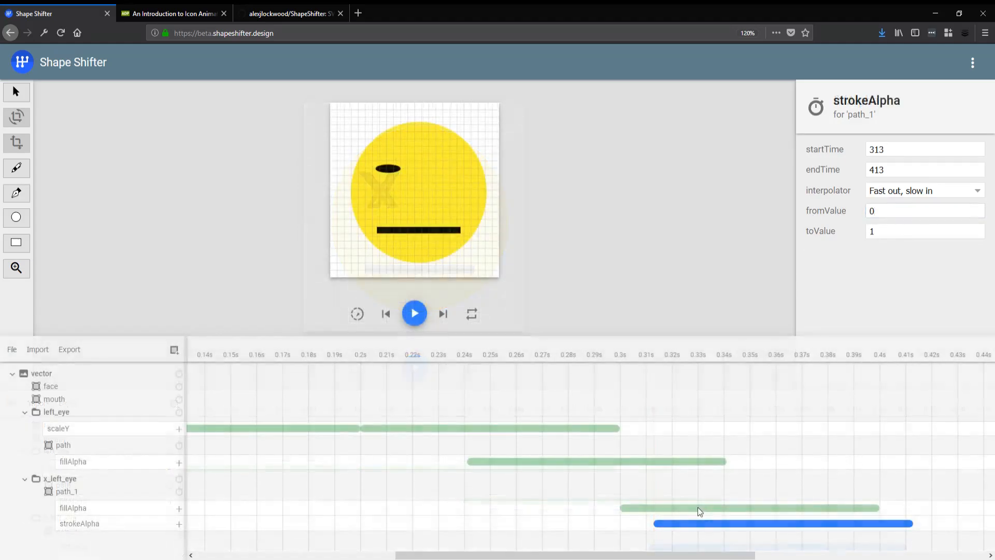
# Move path_1's fillAlpha and strokeAlpha blocks to start at 290 ms and preview the fade-in
pyautogui.moveTo(698, 507); pyautogui.dragTo(626, 521)
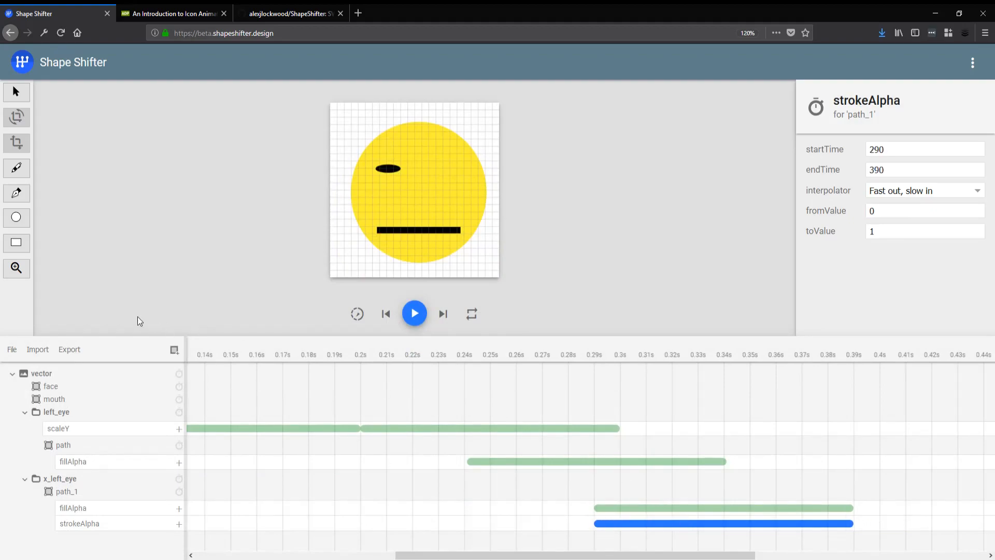
pyautogui.moveTo(204, 357); pyautogui.dragTo(587, 369)
pyautogui.click(701, 434)
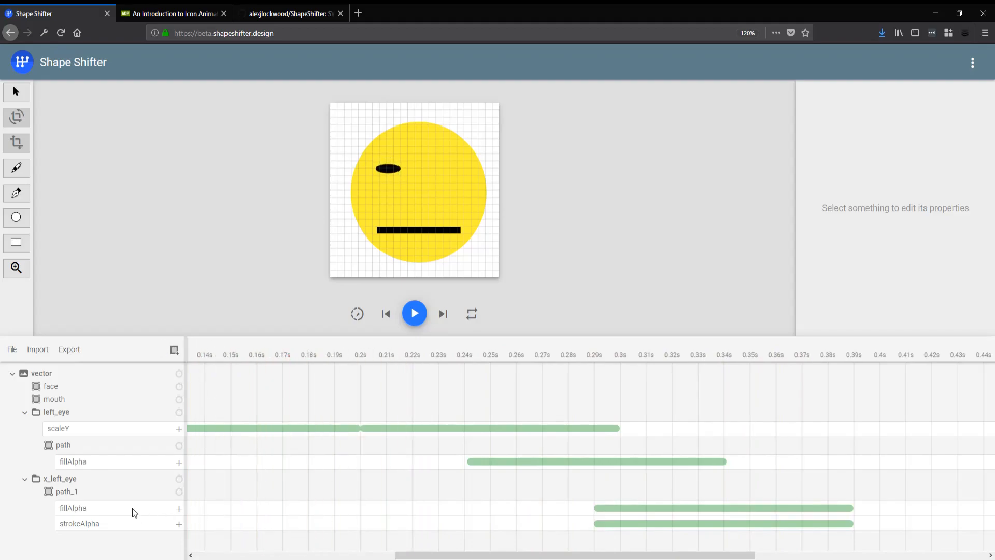
# Add a strokeWidth block from 277 to 377 ms to path_1, with a start value of 0
pyautogui.click(178, 493)
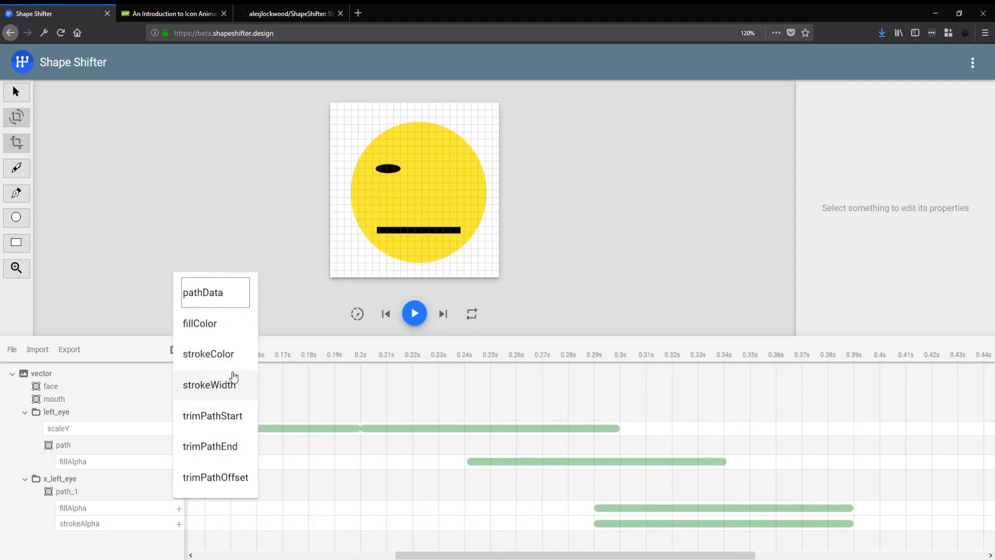
pyautogui.click(188, 386)
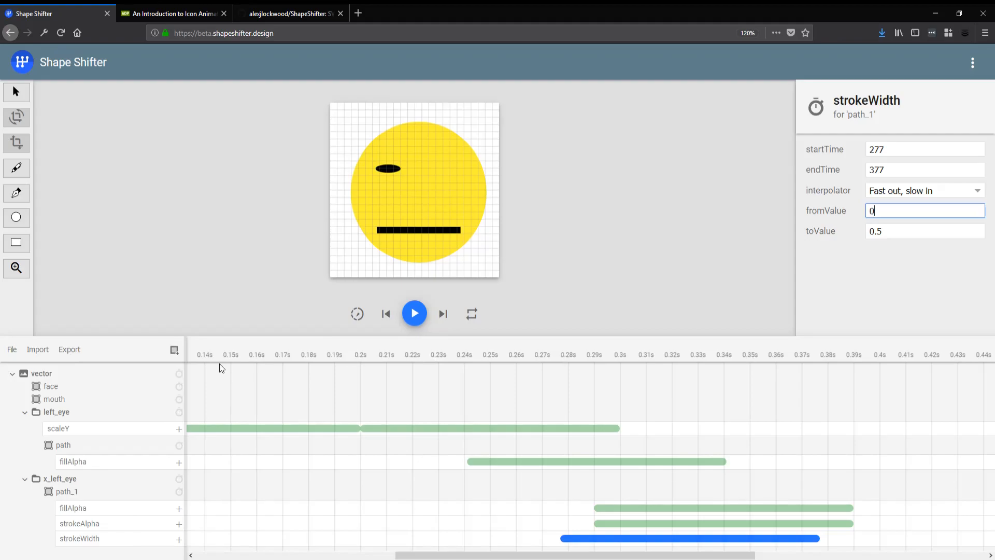
pyautogui.moveTo(203, 355)
pyautogui.mouseDown()
pyautogui.moveTo(668, 362)
pyautogui.moveTo(837, 384)
pyautogui.mouseUp()
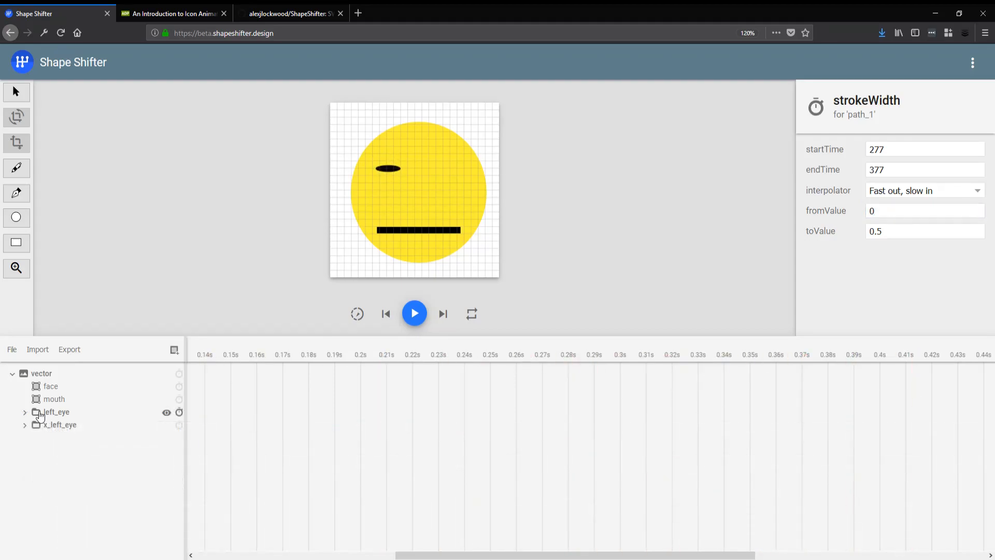
# Add a new group layer and name it right_eye
pyautogui.click(66, 412)
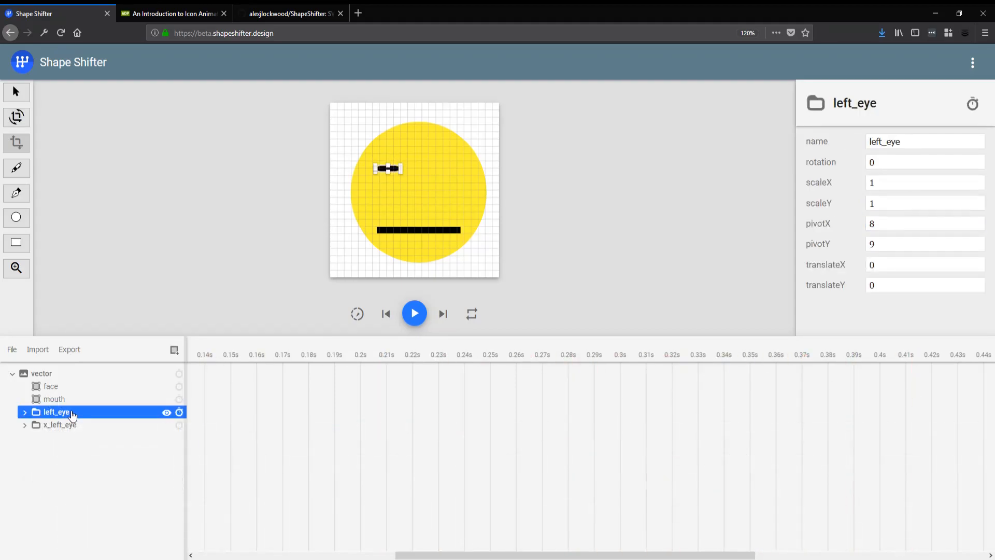
pyautogui.click(63, 441)
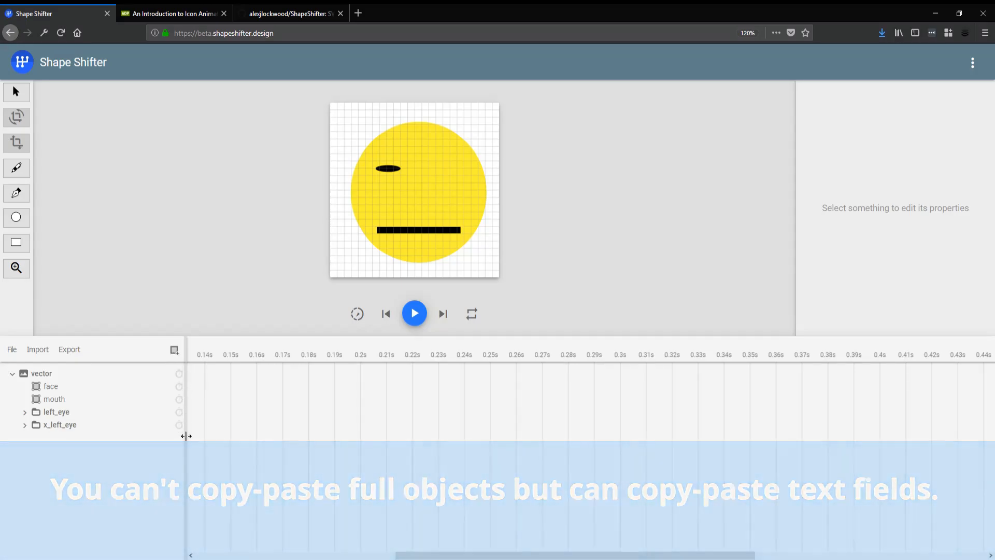
pyautogui.click(174, 354)
pyautogui.click(213, 415)
pyautogui.click(104, 437)
pyautogui.doubleClick(898, 140)
pyautogui.write('Right')
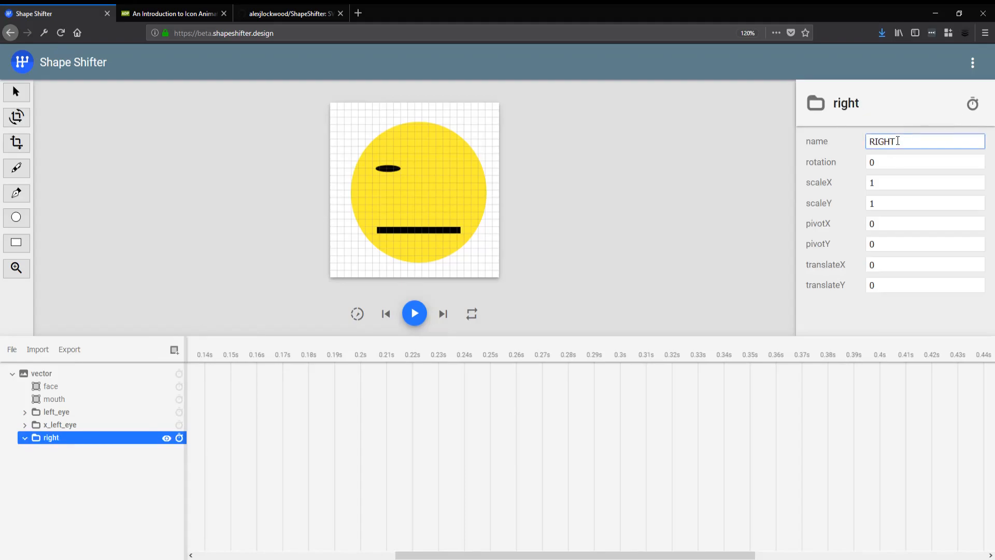
pyautogui.write('_eye')
# Add a second group layer and rename the first new group x_right_eye
pyautogui.click(175, 349)
pyautogui.click(213, 415)
pyautogui.doubleClick(897, 140)
pyautogui.write('x_right')
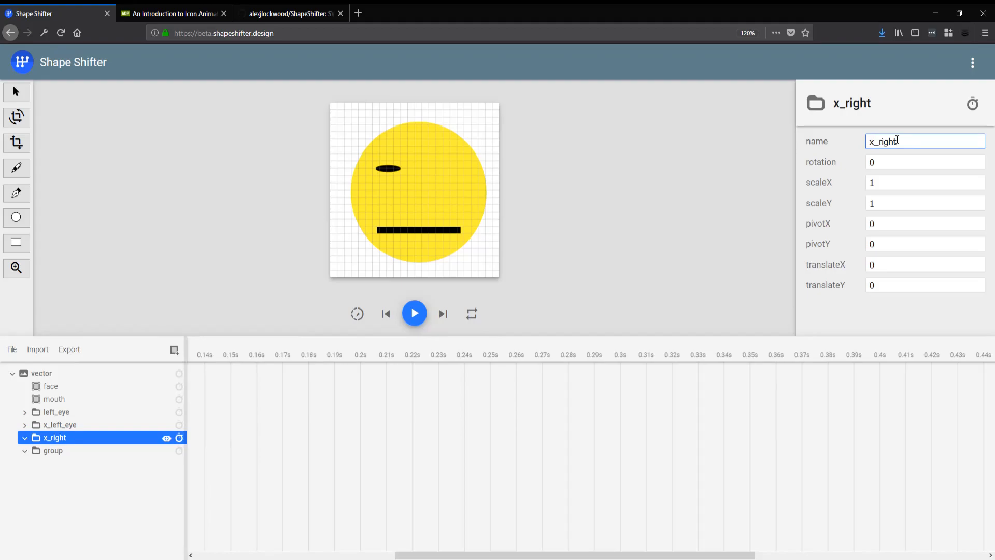
# Name the remaining new group right_eye and place it directly below left_eye in the layer list
pyautogui.click(53, 450)
pyautogui.doubleClick(952, 143)
pyautogui.write('right')
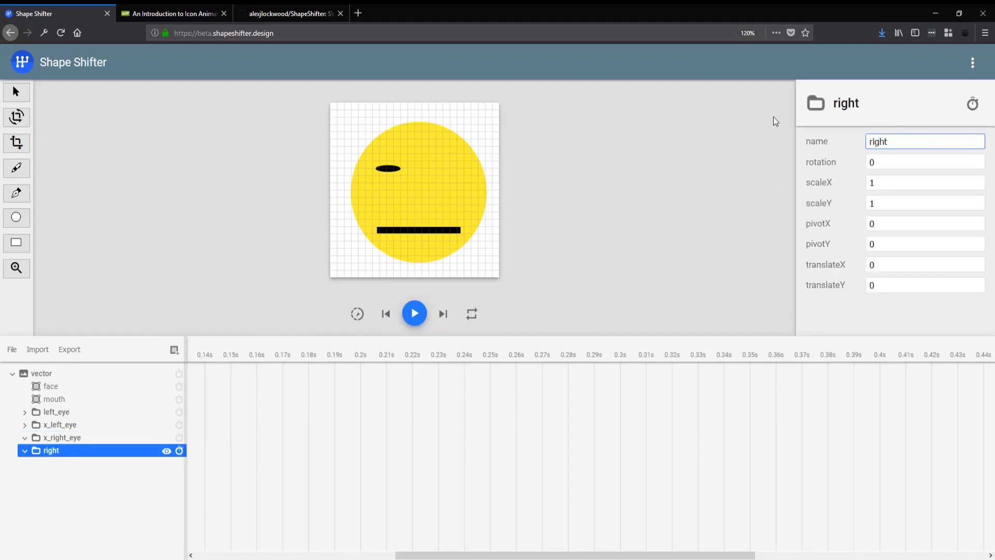
pyautogui.moveTo(78, 451); pyautogui.dragTo(54, 420)
# Add a new path layer and place it inside the right_eye group
pyautogui.click(24, 411)
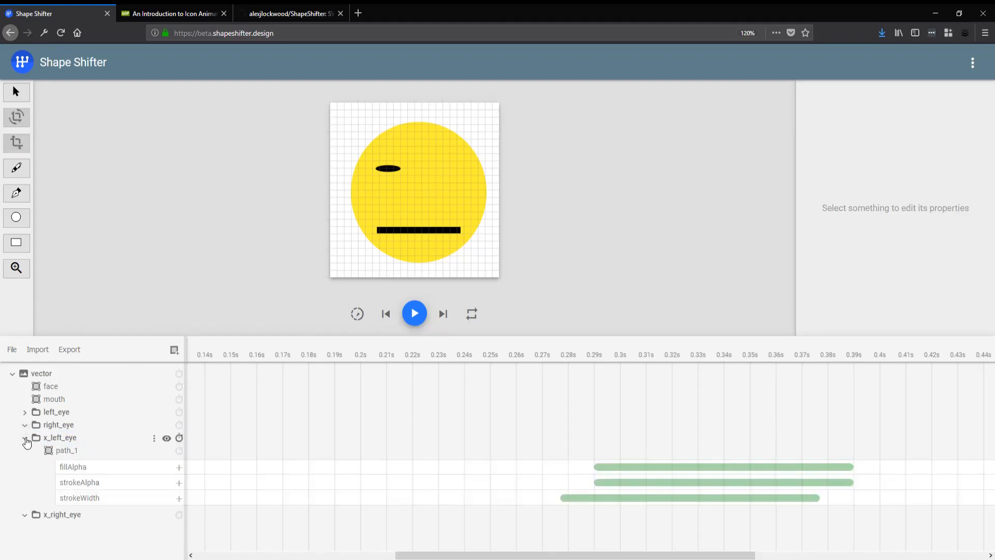
pyautogui.click(42, 478)
pyautogui.click(174, 350)
pyautogui.click(181, 362)
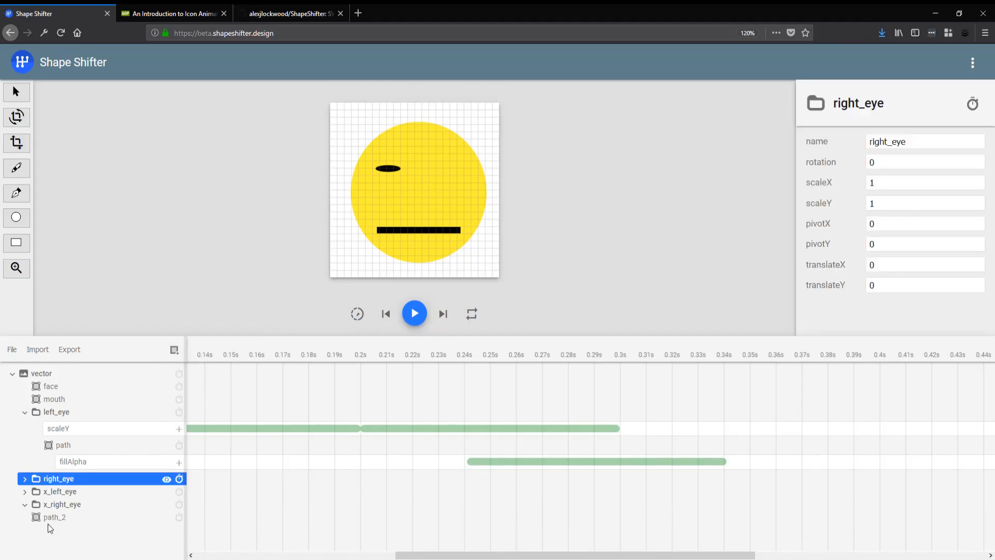
pyautogui.moveTo(39, 517); pyautogui.dragTo(33, 486)
pyautogui.click(25, 478)
# Copy the pathData of left_eye's path into path_2 of right_eye
pyautogui.click(69, 446)
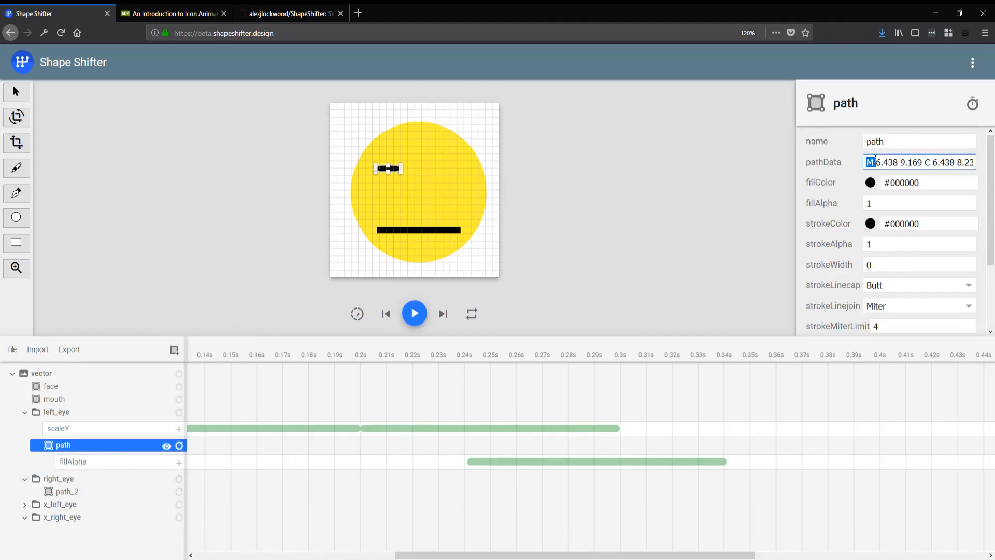
pyautogui.click(61, 494)
pyautogui.click(886, 160)
pyautogui.hotkey('ctrl', 'v')
# Set path_2's fill color to black (000) and compare its properties with left_eye's path
pyautogui.click(894, 182)
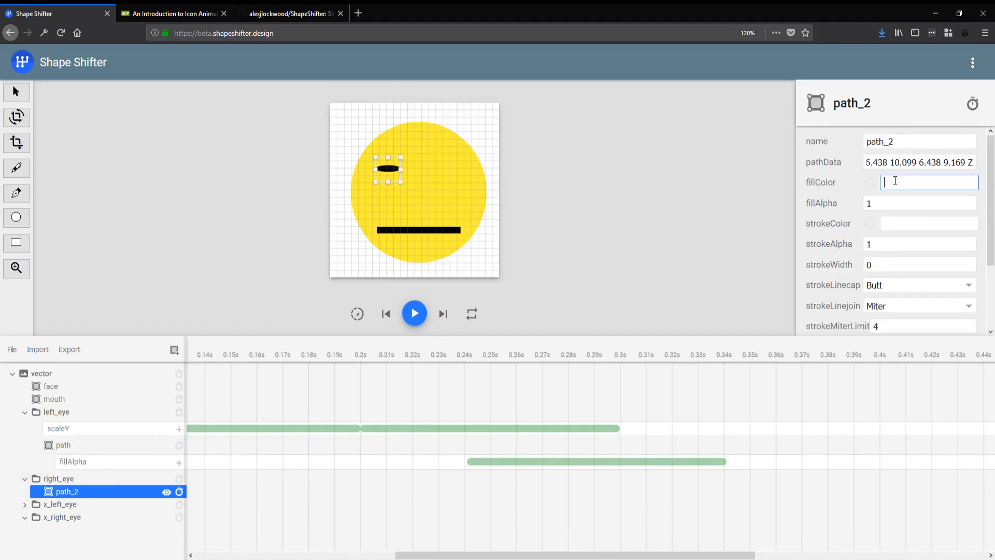
pyautogui.write('000')
pyautogui.click(887, 223)
pyautogui.click(64, 446)
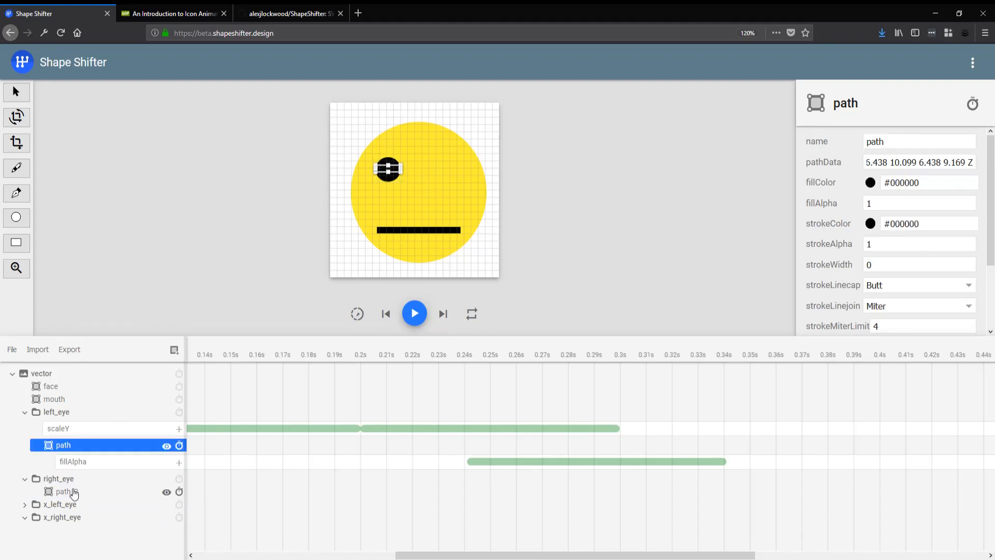
# Hide the left_eye, x_left_eye, x_right_eye, face and mouth layers, leaving right_eye visible
pyautogui.click(167, 412)
pyautogui.click(166, 503)
pyautogui.click(166, 517)
pyautogui.click(166, 479)
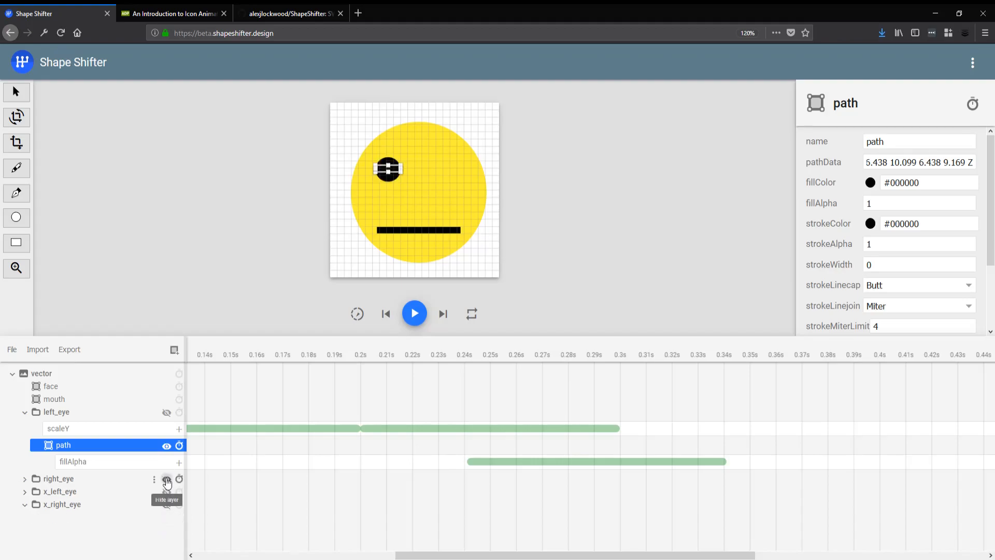
pyautogui.click(167, 386)
pyautogui.click(166, 400)
# Move right_eye horizontally to a translateX of about 10.28, then show face and left_eye with the playhead at 0 s
pyautogui.moveTo(396, 177); pyautogui.dragTo(467, 177)
pyautogui.click(167, 386)
pyautogui.click(166, 412)
pyautogui.click(237, 554)
pyautogui.moveTo(227, 354); pyautogui.dragTo(197, 356)
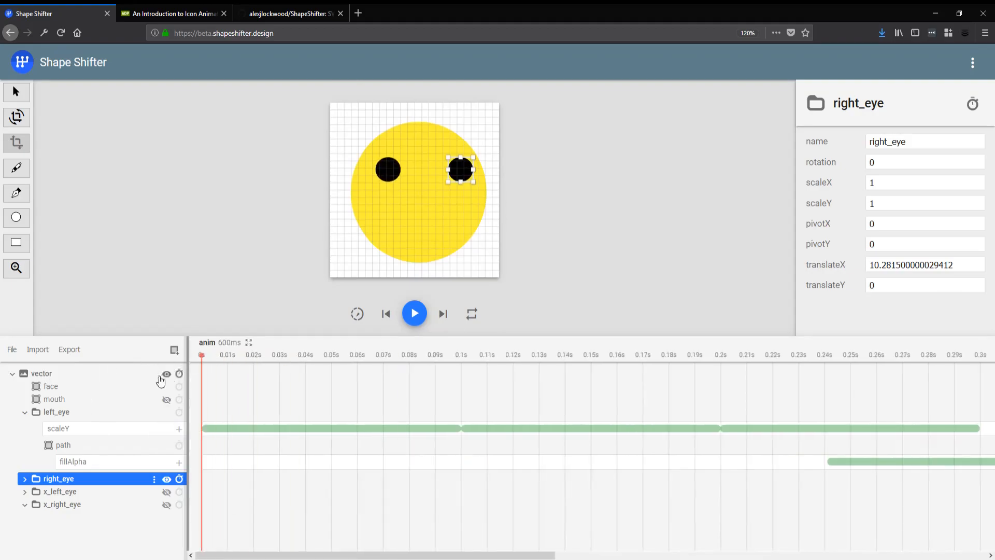
# Show the mouth and move right_eye to a translateX of about 8.495, aligned with the mouth's right end
pyautogui.click(166, 400)
pyautogui.moveTo(466, 181); pyautogui.dragTo(451, 169)
pyautogui.hotkey('ctrl', 'z')
pyautogui.click(167, 386)
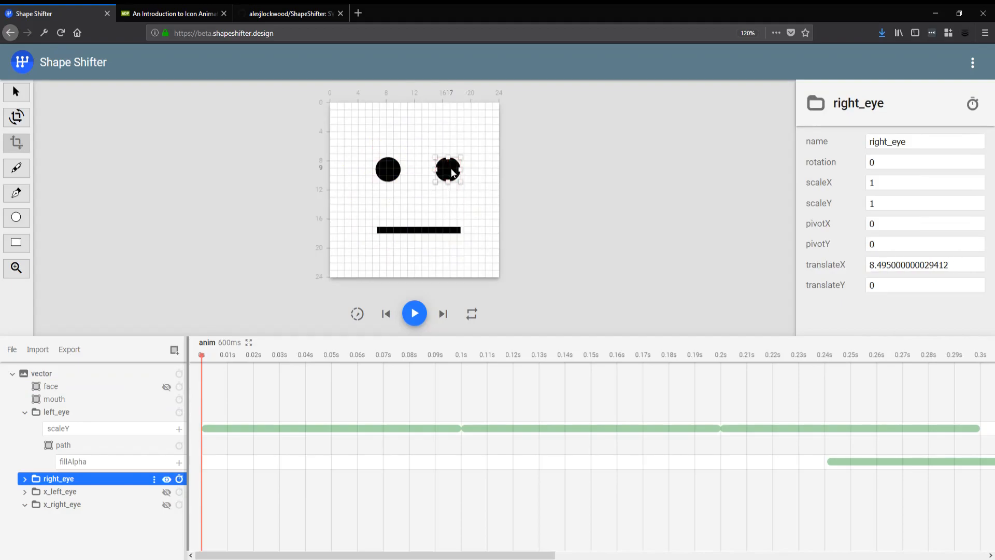
pyautogui.click(166, 386)
pyautogui.click(507, 230)
# Add a scaleY block from 0 to 100 ms to right_eye, with an end value of 0.25
pyautogui.click(25, 478)
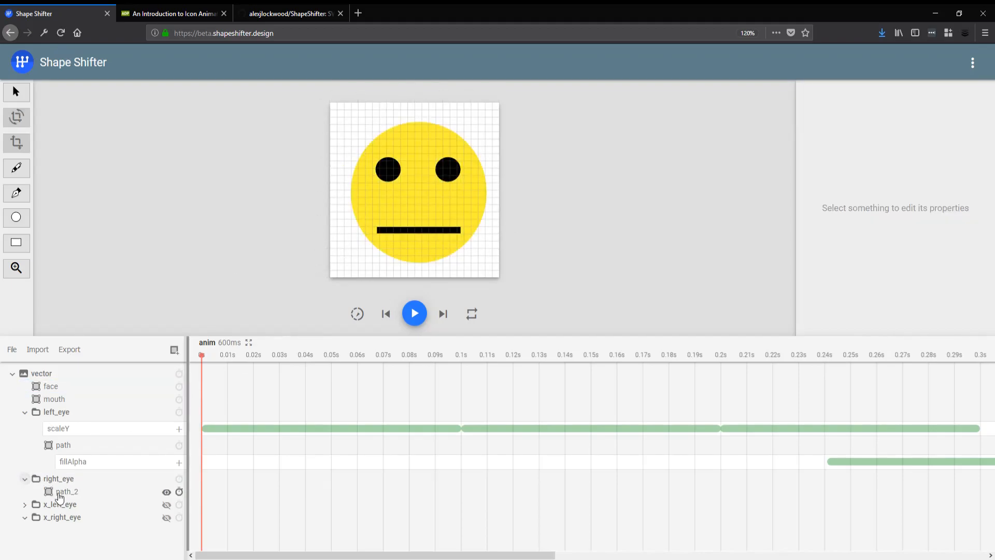
pyautogui.click(67, 491)
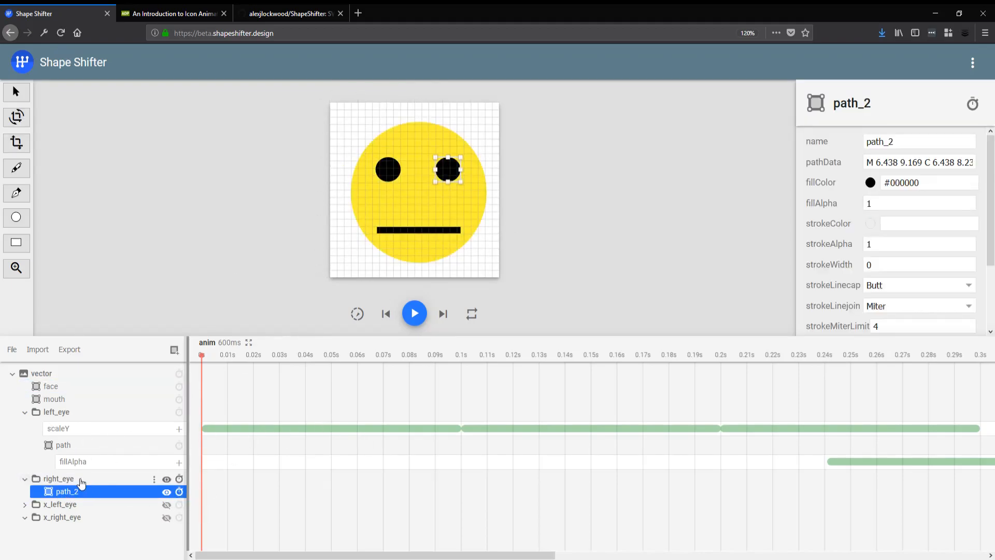
pyautogui.click(179, 479)
pyautogui.click(215, 338)
pyautogui.click(264, 428)
pyautogui.click(356, 495)
pyautogui.doubleClick(873, 231)
pyautogui.write('0.25')
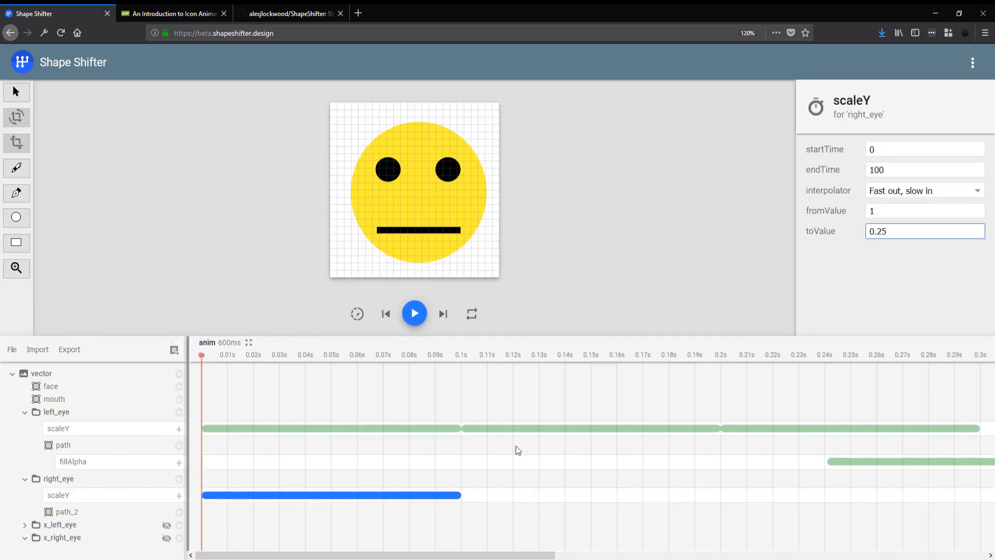
# Add a second scaleY block from 100 to 200 ms to right_eye, with a start value of 0.25
pyautogui.click(518, 428)
pyautogui.click(179, 495)
pyautogui.click(887, 211)
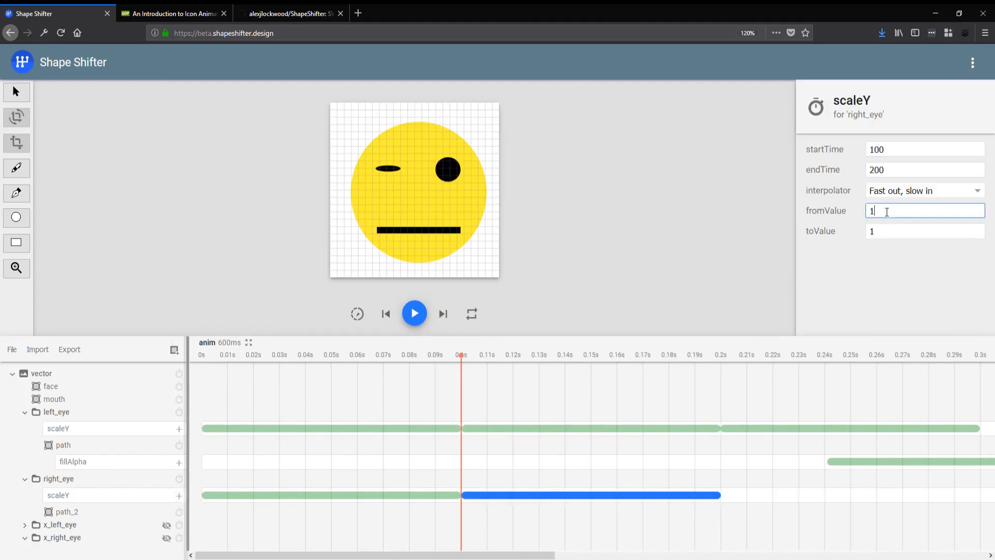
pyautogui.press('BackSpace')
pyautogui.write('0.25')
# Add a third scaleY block from 200 to 300 ms to right_eye, matching the end value of left_eye's third block
pyautogui.click(782, 429)
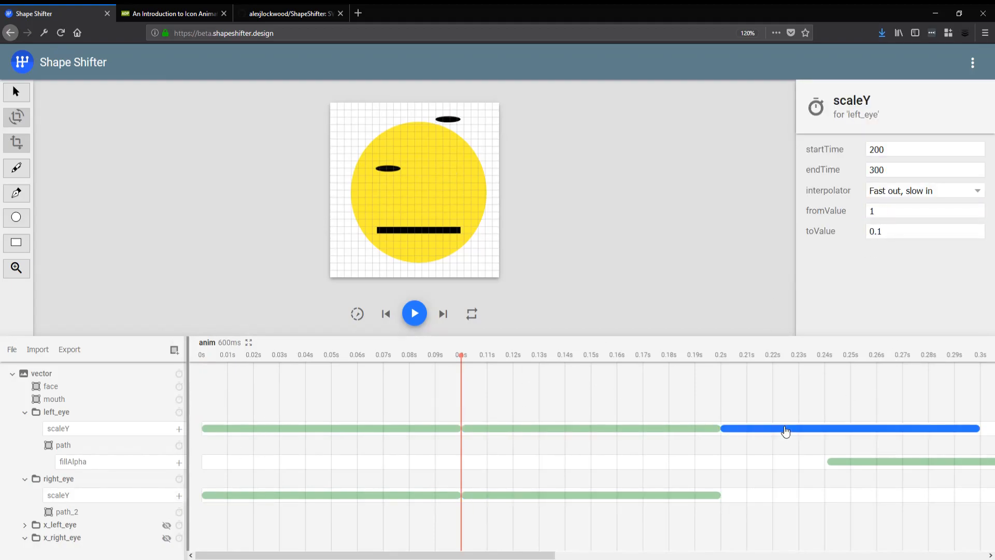
pyautogui.click(720, 356)
pyautogui.click(178, 495)
pyautogui.click(774, 494)
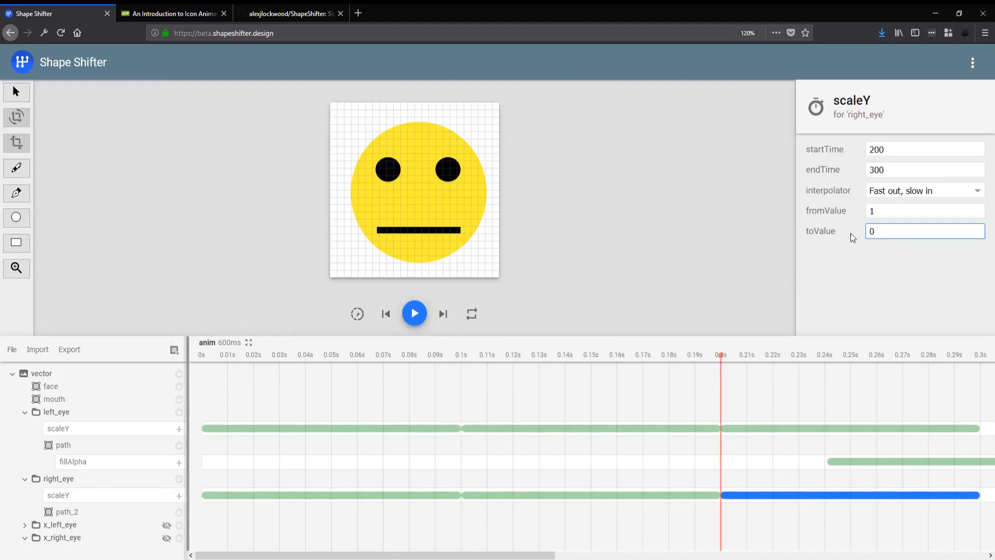
# Set the pivot of the right_eye group to X 17, Y 9
pyautogui.moveTo(735, 356); pyautogui.dragTo(201, 357)
pyautogui.click(72, 478)
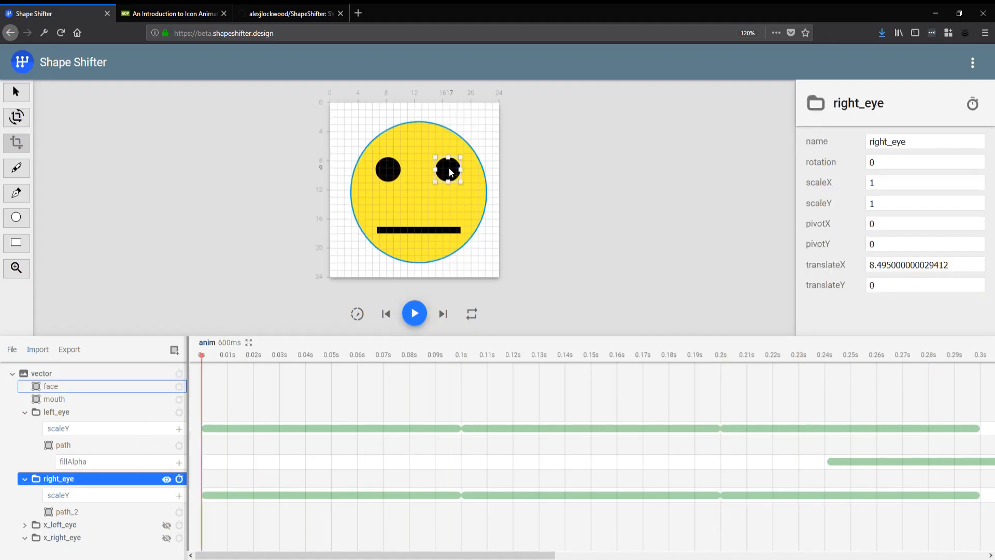
pyautogui.click(880, 223)
pyautogui.write('17')
pyautogui.press('Tab')
pyautogui.write('9')
pyautogui.moveTo(202, 357); pyautogui.dragTo(171, 503)
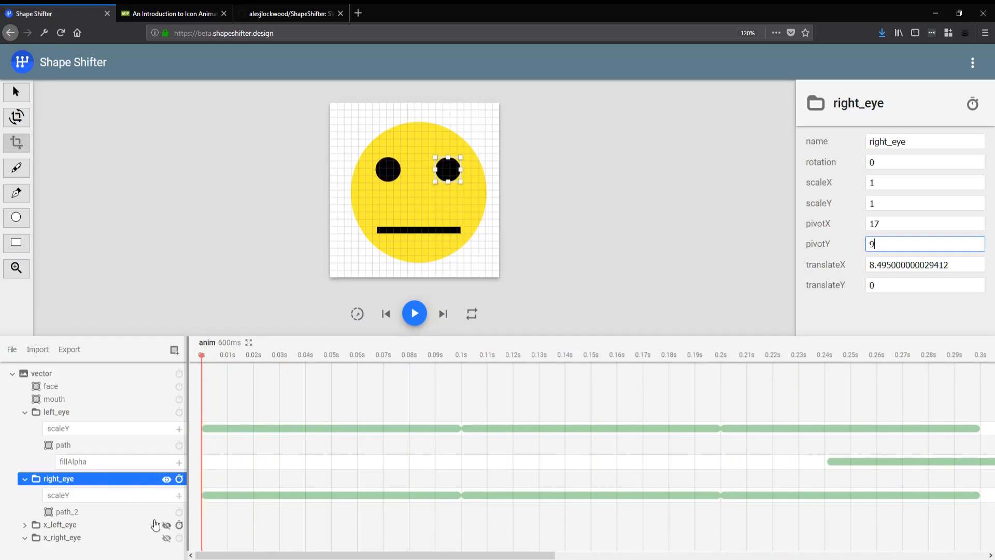
# Add a fillAlpha block to path_2 from 241 to 341 ms, fading from 1 to 0 like the left eye
pyautogui.click(179, 512)
pyautogui.click(222, 313)
pyautogui.moveTo(329, 528); pyautogui.dragTo(936, 523)
pyautogui.hscroll(5, 518, 492)
pyautogui.click(466, 461)
pyautogui.click(538, 529)
pyautogui.click(823, 234)
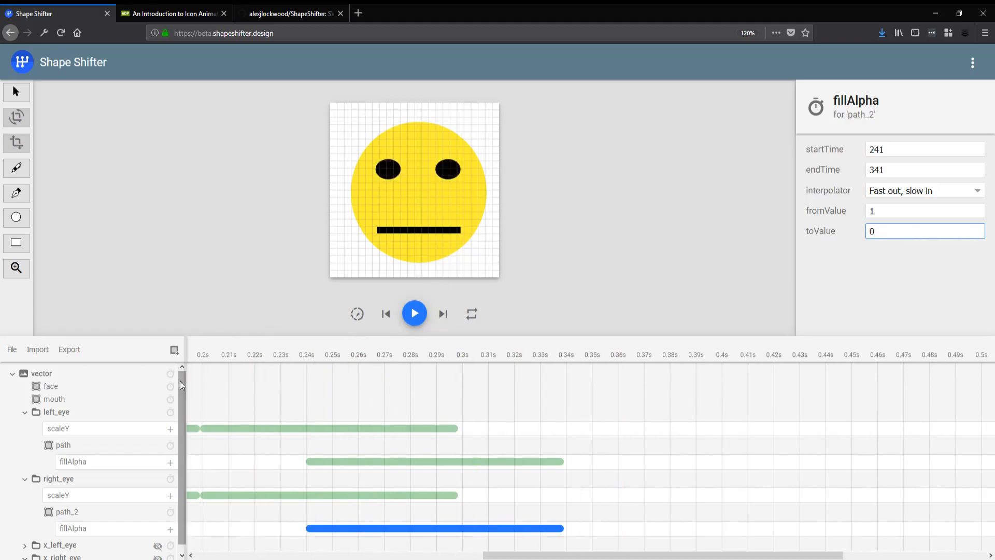
# Collapse the left_eye and right_eye groups and add a new path for the right X eye below x_right_eye
pyautogui.scroll(-1, 148, 549)
pyautogui.click(23, 409)
pyautogui.click(25, 425)
pyautogui.click(24, 437)
pyautogui.click(24, 514)
pyautogui.click(69, 519)
pyautogui.click(174, 349)
pyautogui.click(190, 369)
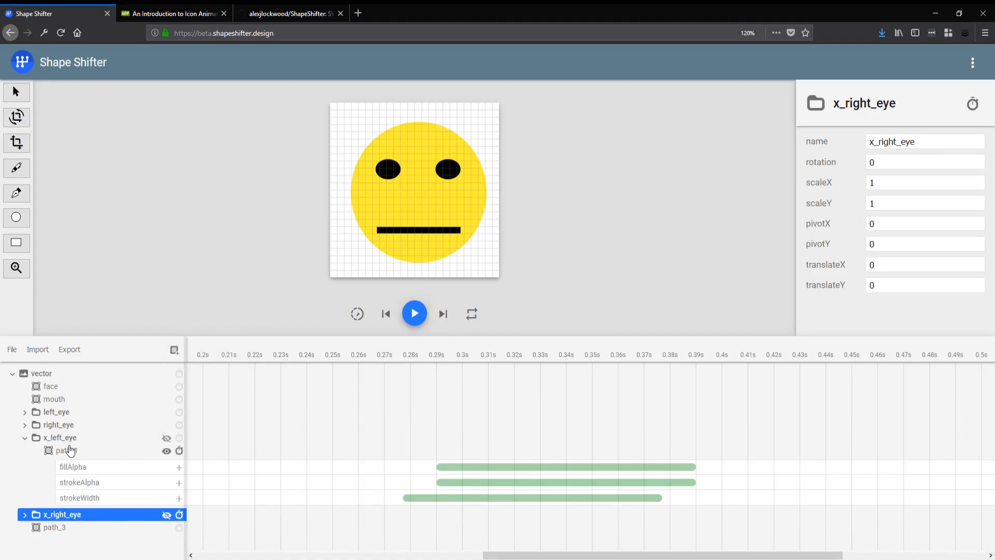
# Copy path_1's pathData into path_3 and set path_3's fill and stroke colours to black
pyautogui.click(69, 451)
pyautogui.click(903, 162)
pyautogui.click(69, 527)
pyautogui.click(870, 163)
pyautogui.hotkey('ctrl', 'v')
pyautogui.click(899, 182)
pyautogui.write('000')
pyautogui.click(910, 226)
pyautogui.write('000')
pyautogui.click(907, 265)
# Hide left_eye, right_eye, the face and x_left_eye, with the playhead at about 0.36 s
pyautogui.click(166, 424)
pyautogui.click(166, 412)
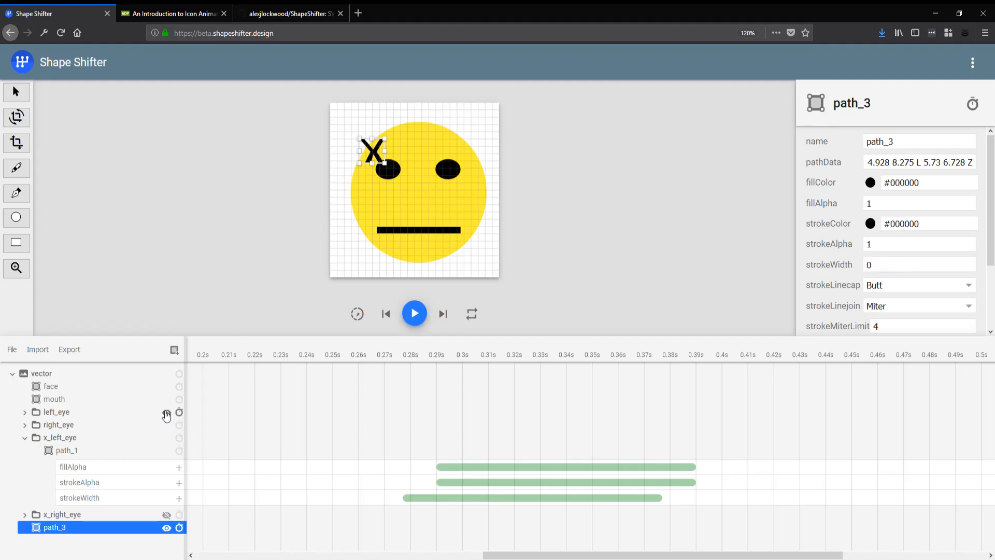
pyautogui.moveTo(491, 355); pyautogui.dragTo(611, 355)
pyautogui.click(166, 387)
pyautogui.click(166, 438)
# Move path_3 to the right eye's position, centred at about x 17, y 9, and show the face and x_left_eye
pyautogui.moveTo(374, 155); pyautogui.dragTo(448, 158)
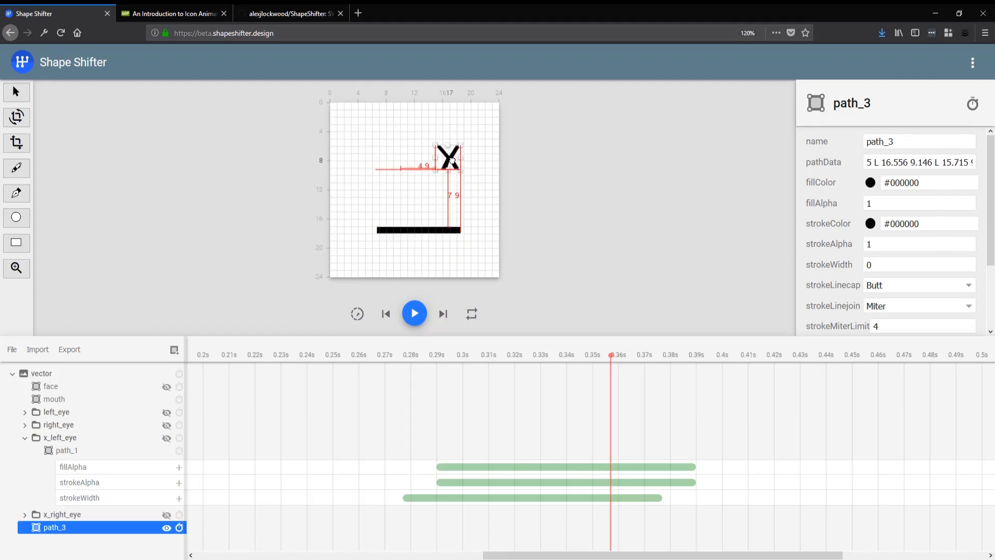
pyautogui.click(167, 386)
pyautogui.click(166, 387)
pyautogui.moveTo(449, 157); pyautogui.dragTo(449, 169)
pyautogui.click(166, 387)
pyautogui.click(167, 438)
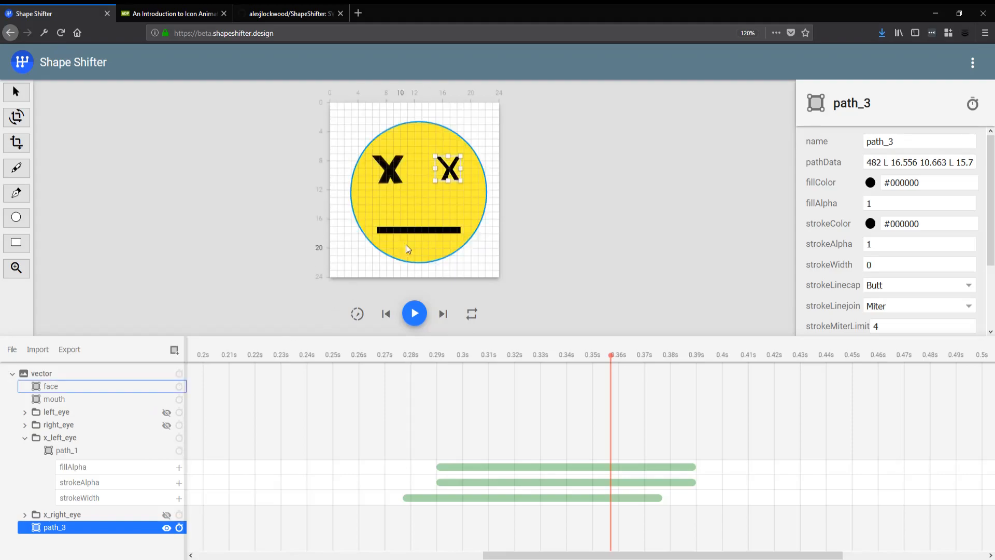
# Set path_1's fillAlpha and strokeAlpha to 1 and its strokeWidth to 0.5
pyautogui.click(65, 454)
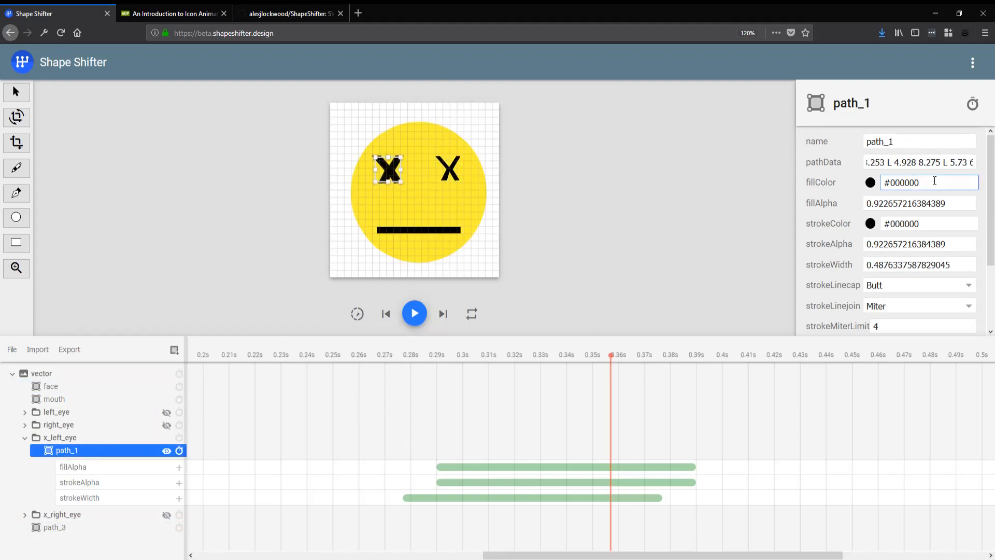
pyautogui.moveTo(613, 358); pyautogui.dragTo(653, 363)
pyautogui.click(640, 467)
pyautogui.click(609, 357)
pyautogui.click(68, 451)
pyautogui.doubleClick(914, 203)
pyautogui.write('1')
pyautogui.doubleClick(915, 243)
pyautogui.write('1')
pyautogui.doubleClick(916, 264)
pyautogui.write('0.5')
pyautogui.click(741, 274)
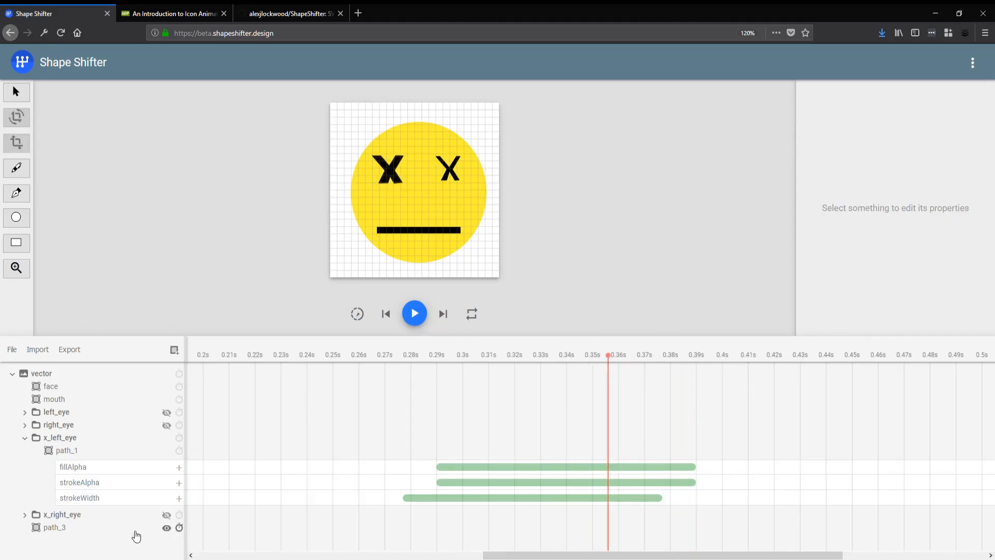
# Set path_3's strokeWidth to 0.5 and place the playhead at the start of path_1's strokeWidth block
pyautogui.click(46, 527)
pyautogui.doubleClick(912, 264)
pyautogui.write('0.5')
pyautogui.moveTo(337, 373); pyautogui.dragTo(403, 396)
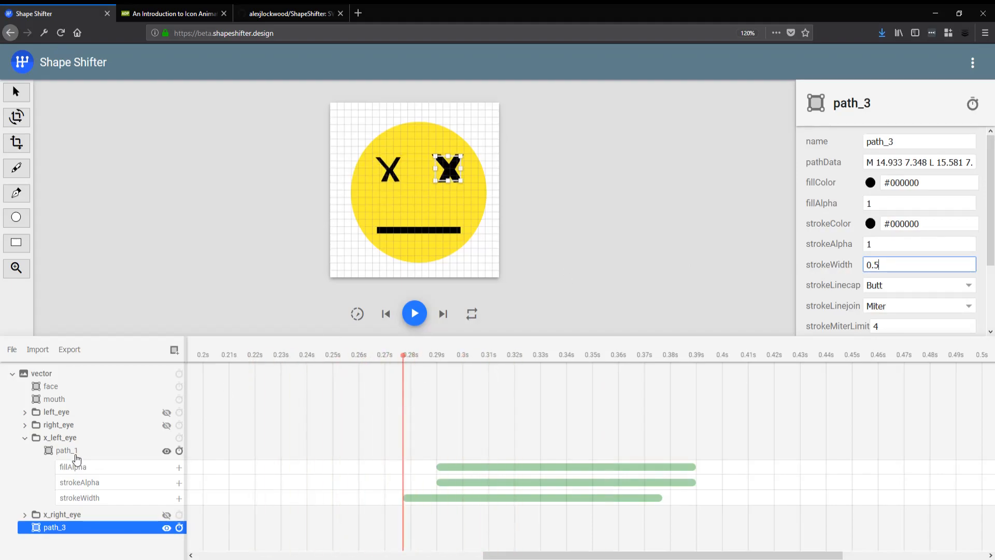
# Set path_1's fillAlpha and strokeWidth to 0
pyautogui.click(72, 451)
pyautogui.doubleClick(886, 205)
pyautogui.write('0')
pyautogui.doubleClick(912, 264)
pyautogui.write('0')
pyautogui.moveTo(643, 360); pyautogui.dragTo(404, 464)
# Add a strokeWidth block to path_3 from 277 to 377 ms, going from 0 to 0.5
pyautogui.click(179, 527)
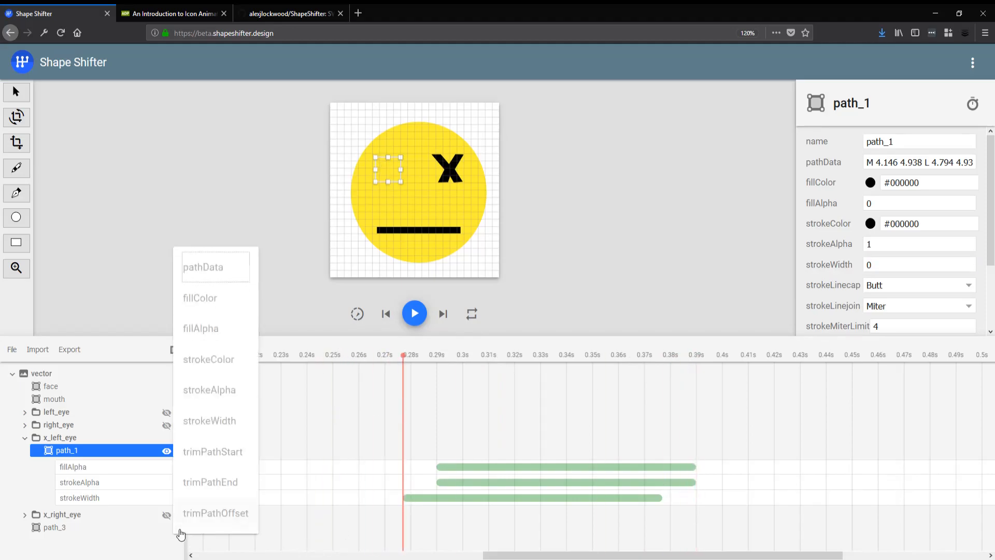
pyautogui.click(215, 422)
pyautogui.click(440, 497)
pyautogui.click(450, 543)
pyautogui.click(924, 211)
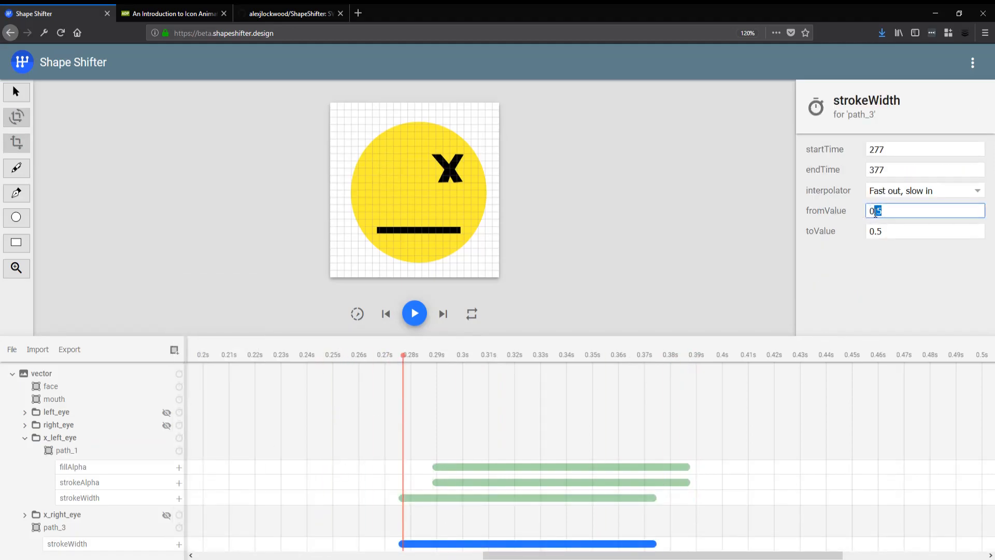
pyautogui.press('BackSpace')
# Add a fillAlpha block to path_3, aligned with path_1's fillAlpha block, with a start value of 0
pyautogui.click(178, 528)
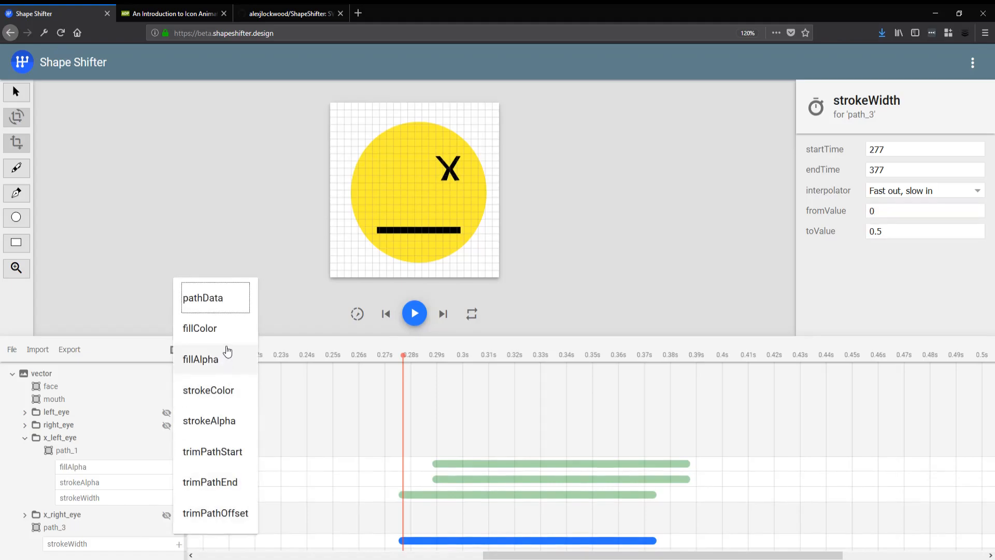
pyautogui.click(227, 358)
pyautogui.moveTo(433, 543); pyautogui.dragTo(467, 542)
pyautogui.click(436, 357)
pyautogui.moveTo(879, 210)
pyautogui.mouseDown()
pyautogui.moveTo(845, 207)
pyautogui.moveTo(861, 215)
pyautogui.mouseUp()
pyautogui.click(465, 448)
pyautogui.click(512, 540)
pyautogui.write('0')
# Add a strokeAlpha block to path_3 from 290 to 390 ms, going from 0 to 1
pyautogui.click(170, 517)
pyautogui.click(200, 411)
pyautogui.scroll(-1, 295, 537)
pyautogui.write('0')
pyautogui.moveTo(413, 357); pyautogui.dragTo(156, 393)
# Set path_3's strokeWidth and fillAlpha to 0
pyautogui.click(39, 504)
pyautogui.click(911, 265)
pyautogui.moveTo(911, 265); pyautogui.dragTo(864, 265)
pyautogui.write('0')
pyautogui.moveTo(919, 202); pyautogui.dragTo(762, 203)
pyautogui.write('0')
pyautogui.moveTo(328, 358); pyautogui.dragTo(112, 383)
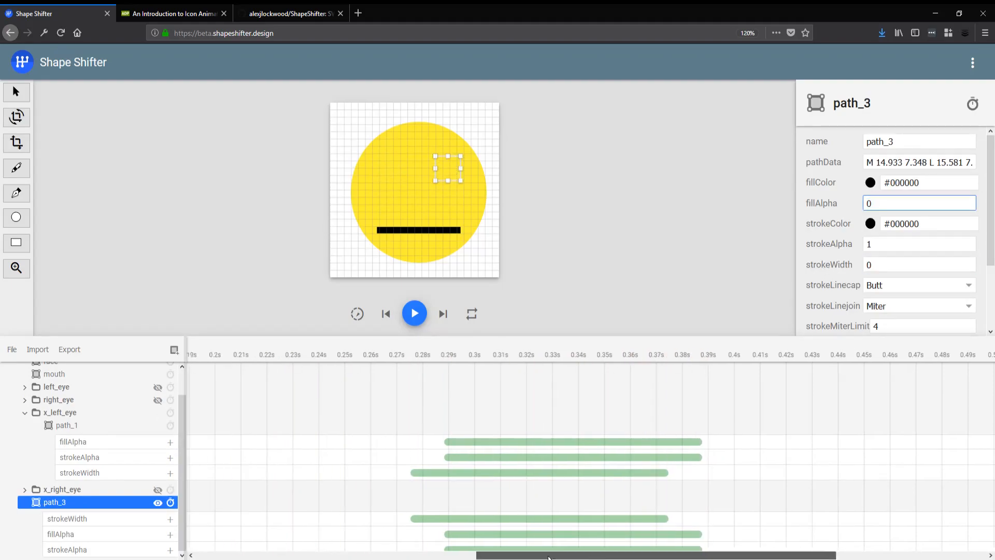
# Set the duration of the anim animation to 400 ms
pyautogui.moveTo(577, 554); pyautogui.dragTo(282, 553)
pyautogui.click(224, 343)
pyautogui.moveTo(899, 156); pyautogui.dragTo(869, 156)
pyautogui.write('400')
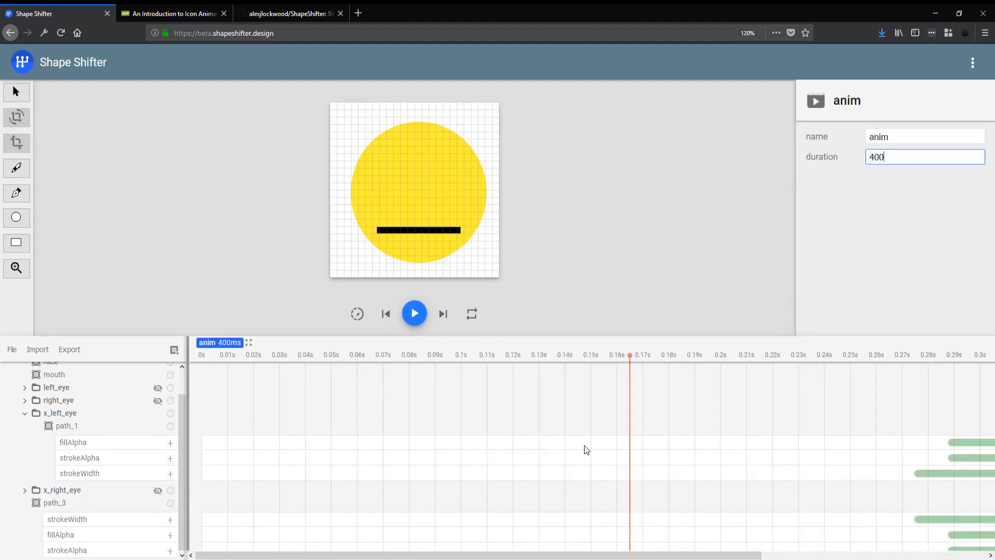
# Show left_eye, right_eye and x_right_eye, play the animation and return to its start
pyautogui.click(25, 412)
pyautogui.click(24, 450)
pyautogui.click(415, 312)
pyautogui.click(166, 413)
pyautogui.click(166, 425)
pyautogui.click(167, 450)
pyautogui.click(407, 320)
pyautogui.moveTo(238, 357); pyautogui.dragTo(184, 358)
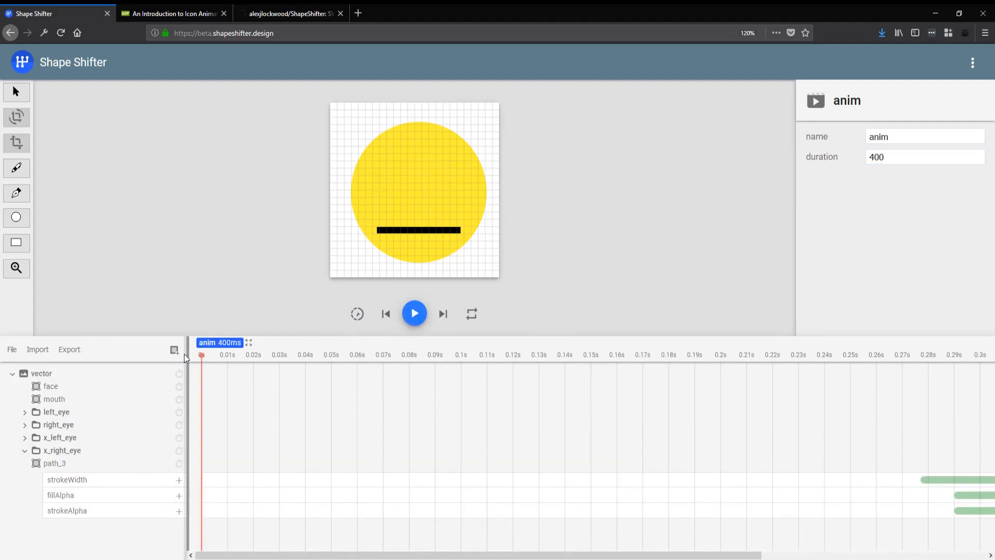
# Set the fillAlpha of left_eye's path and right_eye's path_2 to 1
pyautogui.click(25, 412)
pyautogui.click(78, 445)
pyautogui.click(25, 478)
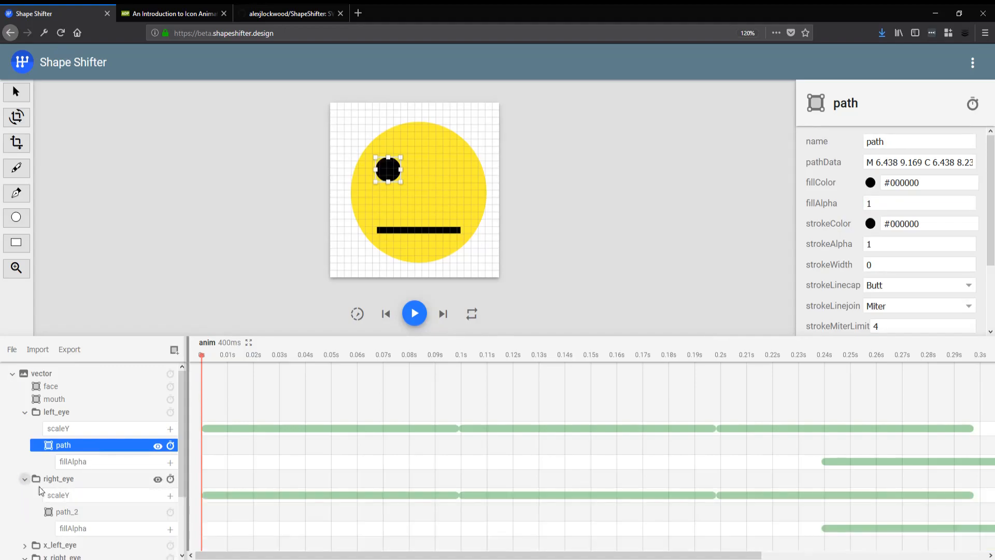
pyautogui.click(67, 512)
pyautogui.click(251, 355)
pyautogui.moveTo(268, 354); pyautogui.dragTo(200, 352)
# Play and scrub the animation to 300 ms, and check the timing of the round-eye fades and path_3's blocks
pyautogui.click(408, 318)
pyautogui.moveTo(277, 353); pyautogui.dragTo(932, 355)
pyautogui.moveTo(924, 398); pyautogui.dragTo(981, 408)
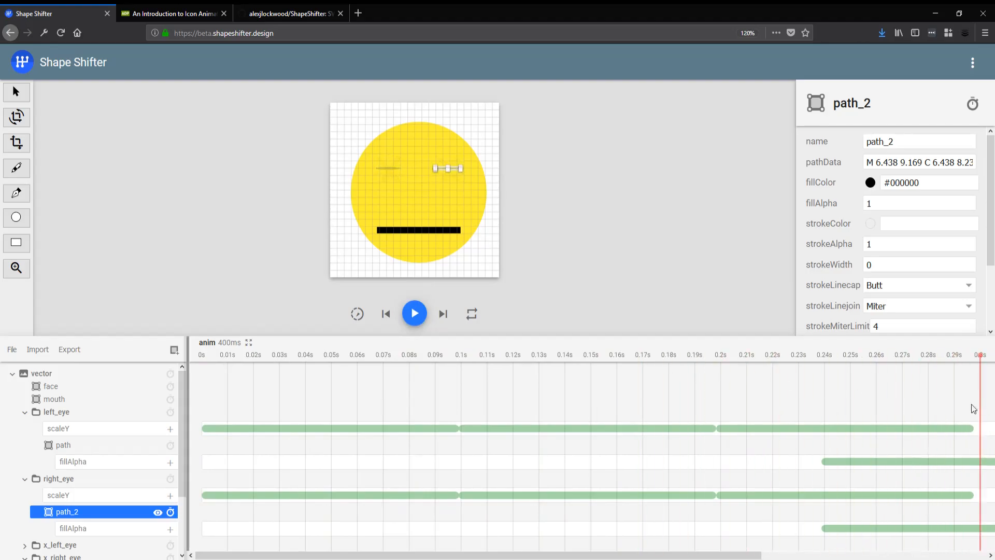
pyautogui.click(943, 460)
pyautogui.hscroll(5, 778, 461)
pyautogui.scroll(-2, 538, 480)
pyautogui.click(696, 519)
pyautogui.click(697, 533)
pyautogui.click(703, 542)
pyautogui.click(704, 548)
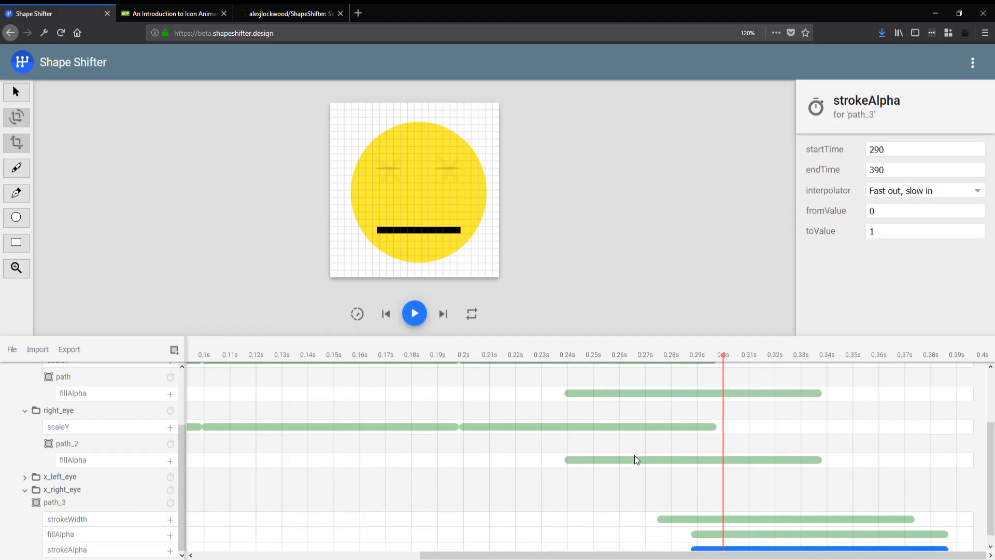
# Play the animation with repeat and slow motion turned on
pyautogui.click(415, 313)
pyautogui.click(470, 313)
pyautogui.click(415, 314)
pyautogui.click(358, 313)
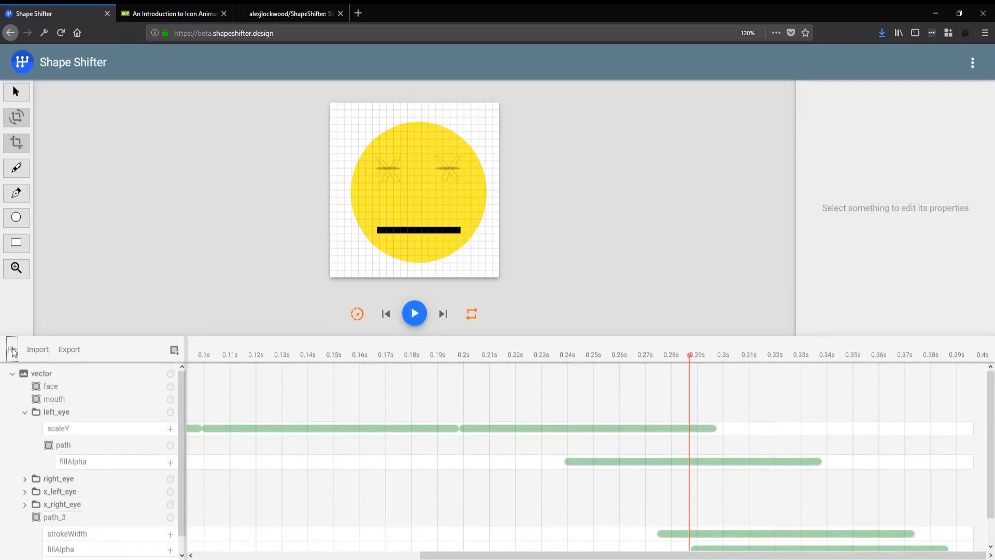
# Export the animation as an Animated Vector Drawable
pyautogui.click(12, 351)
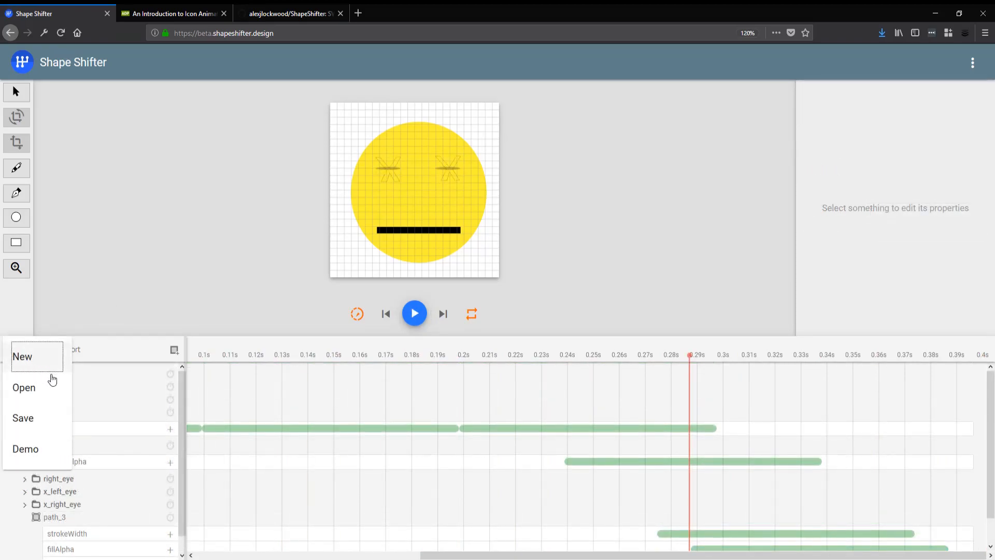
pyautogui.click(89, 358)
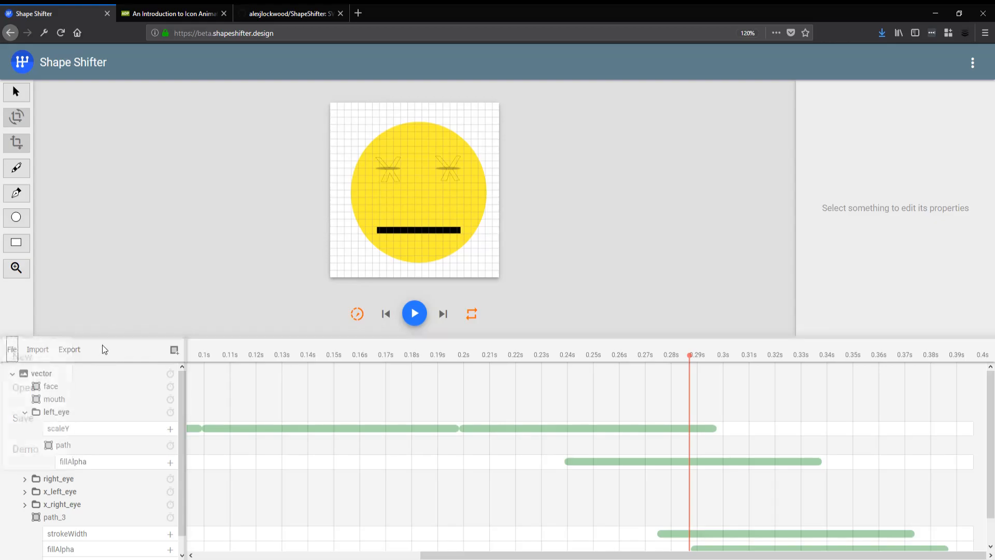
pyautogui.click(77, 348)
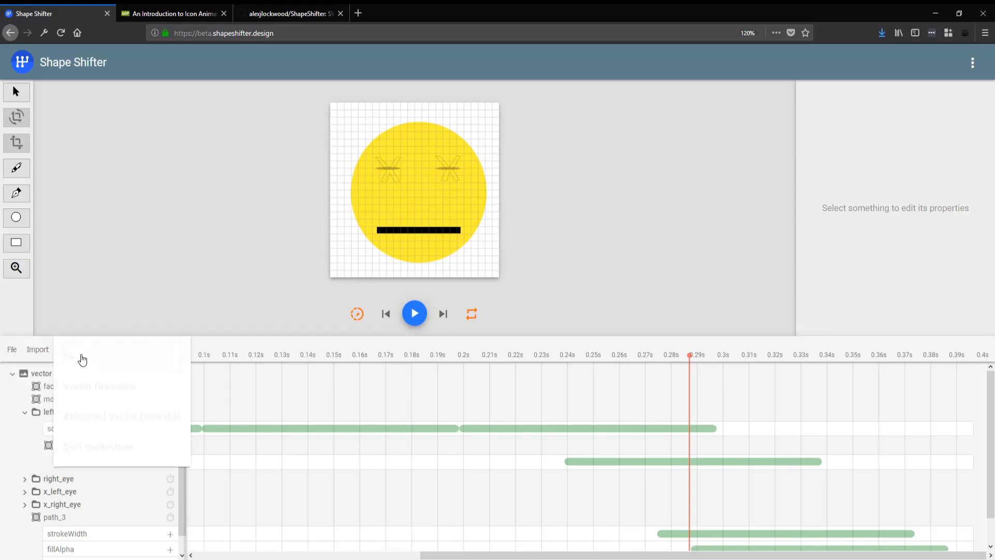
pyautogui.click(133, 419)
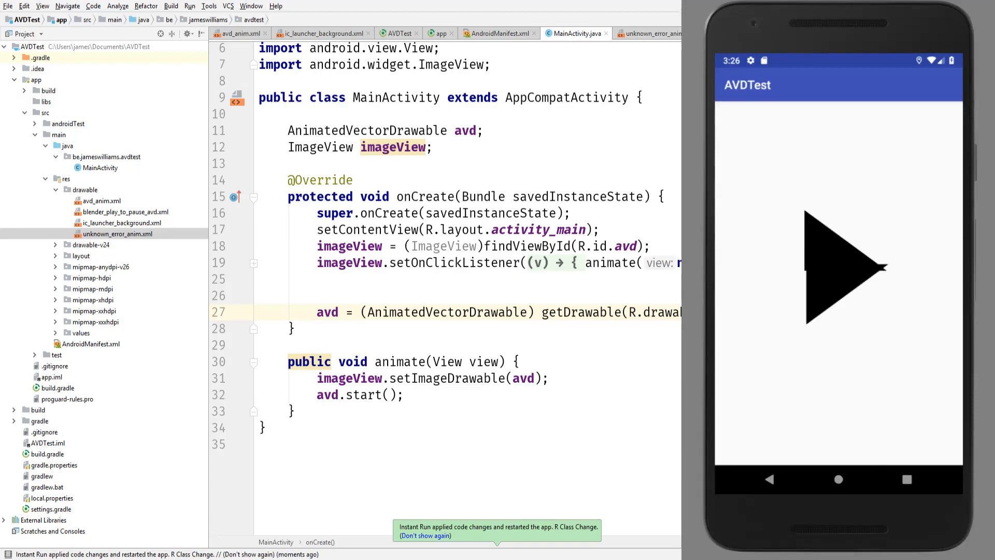
# Switch to the AVDTest project in Android Studio and try the exported face animation in the emulator
pyautogui.click(806, 231)
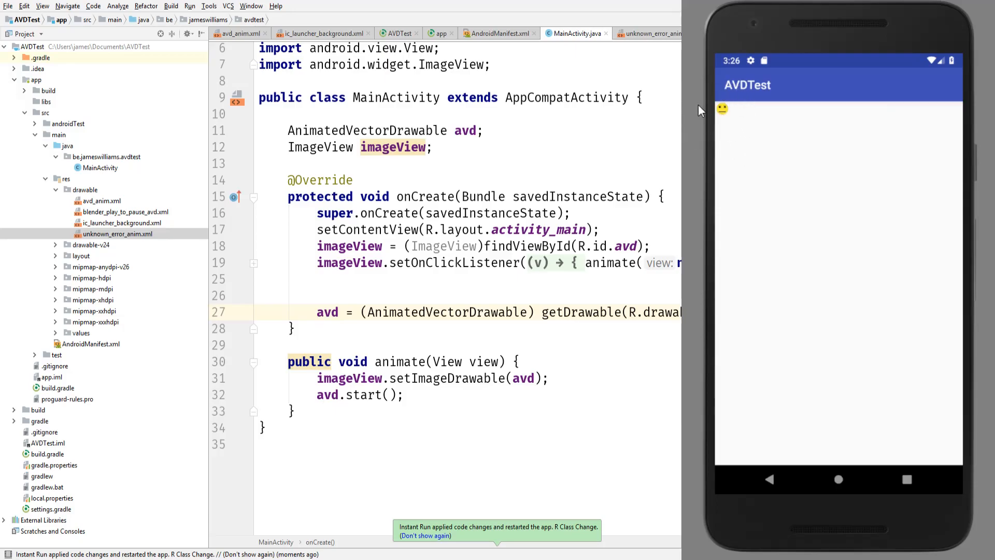
pyautogui.click(650, 196)
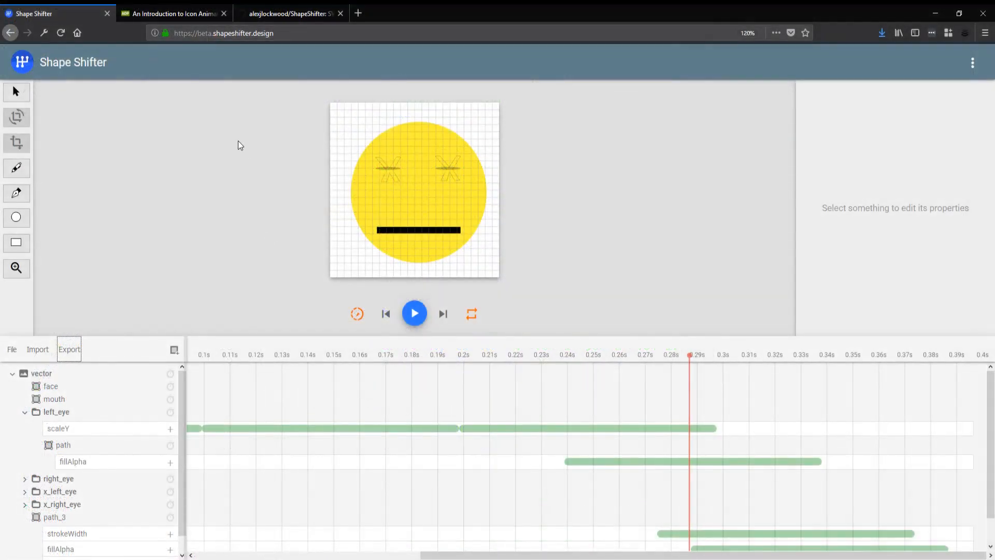
# Set the vector's canvas width and height to 200
pyautogui.click(51, 375)
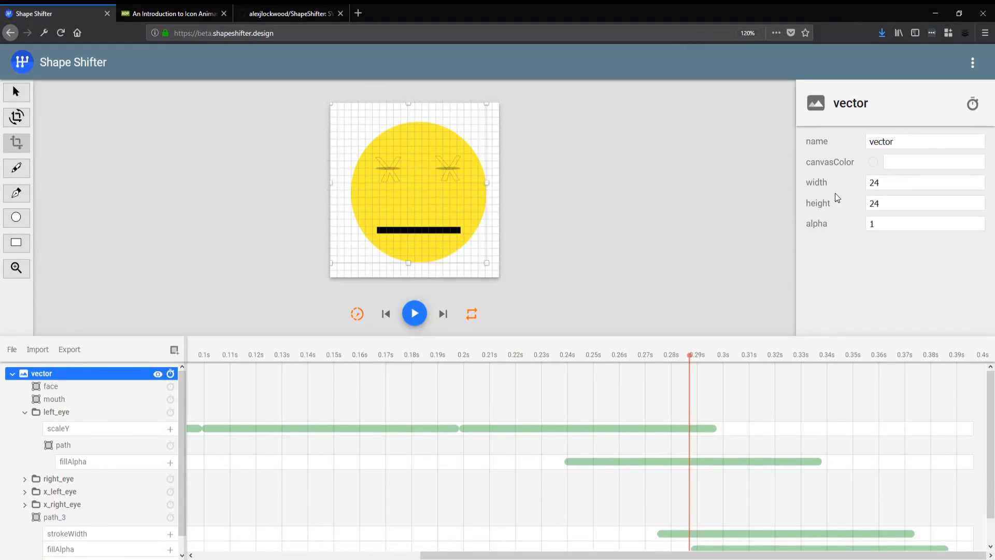
pyautogui.click(881, 181)
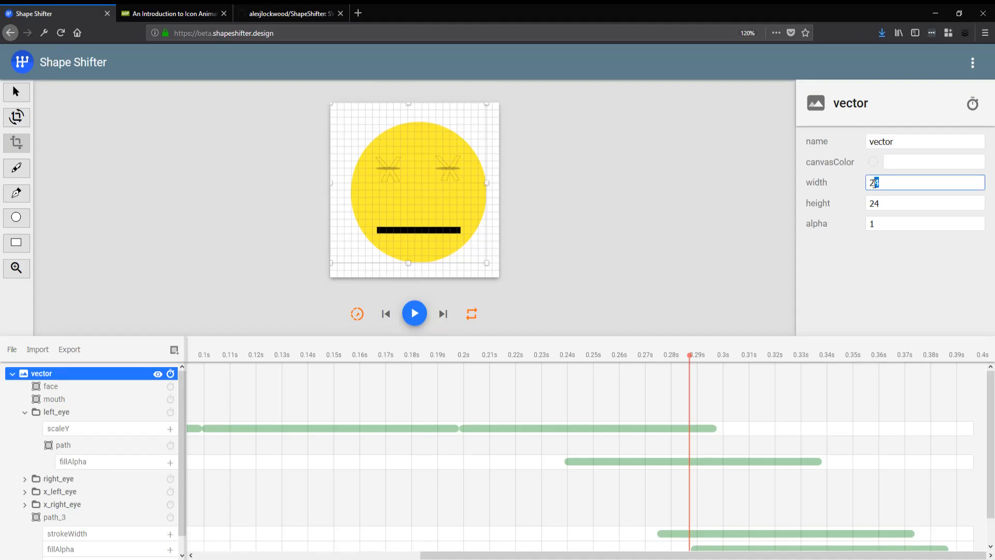
pyautogui.write('00')
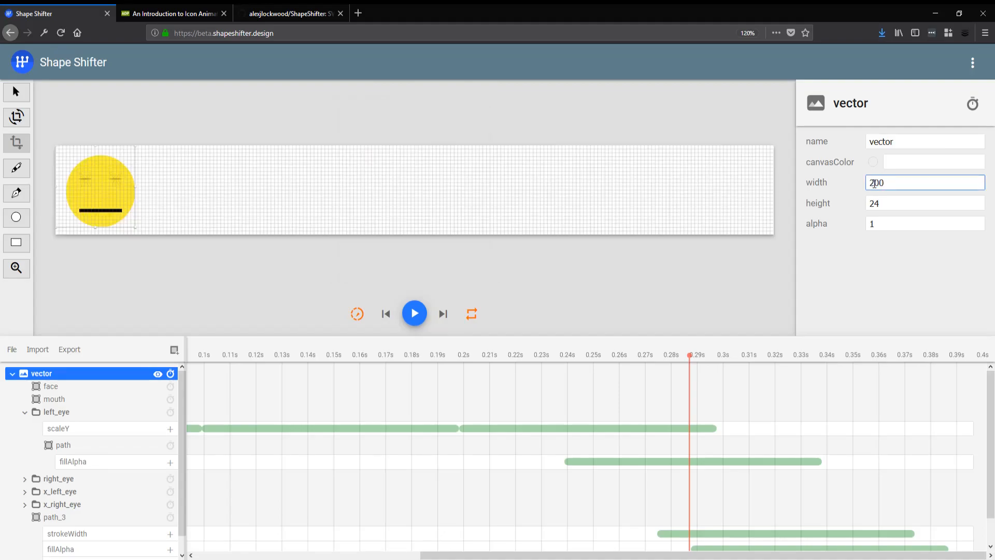
pyautogui.press('Tab')
pyautogui.write('0')
pyautogui.press('BackSpace')
pyautogui.write('200')
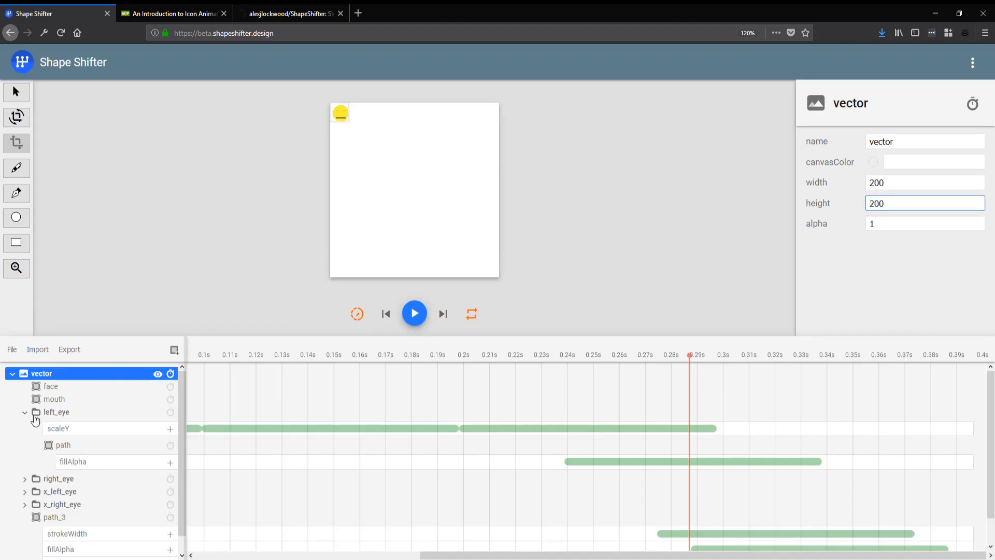
# Add a new group layer and move the face, mouth and all eye layers into it, with path_3 inside x_right_eye
pyautogui.click(174, 349)
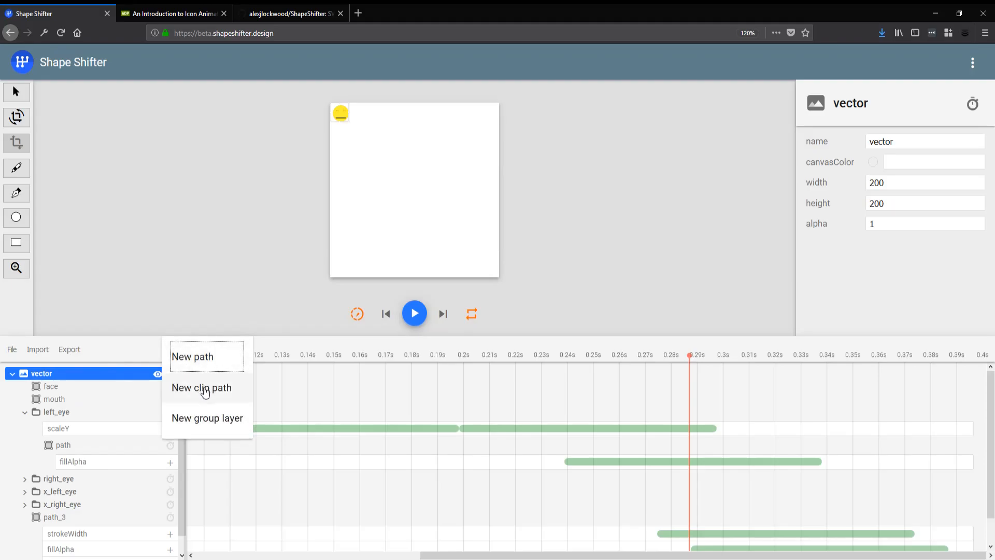
pyautogui.click(220, 416)
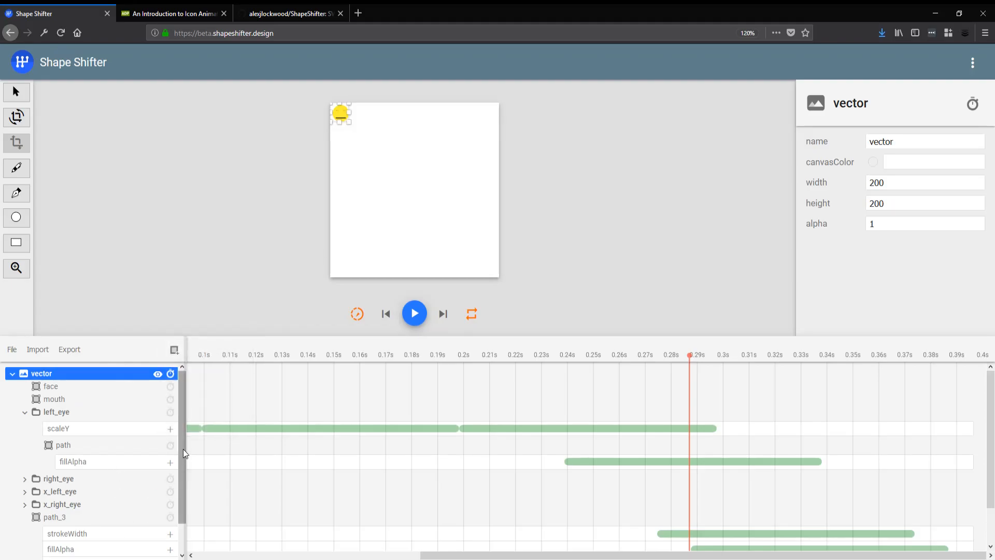
pyautogui.scroll(-1, 185, 454)
pyautogui.moveTo(54, 551); pyautogui.dragTo(58, 369)
pyautogui.click(25, 425)
pyautogui.moveTo(45, 427); pyautogui.dragTo(58, 448)
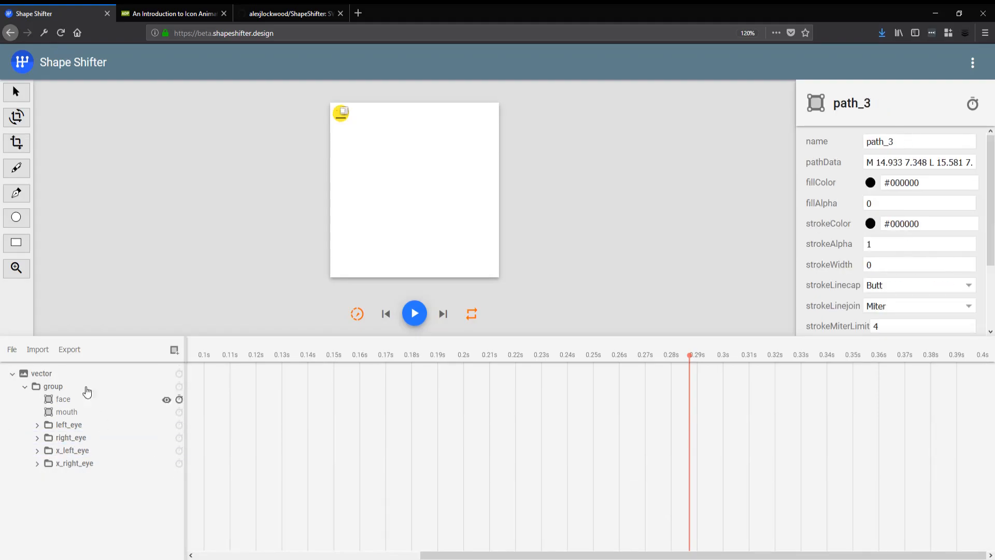
# Enlarge and centre the group on the canvas, and export it as an Animated Vector Drawable
pyautogui.click(27, 391)
pyautogui.moveTo(723, 355); pyautogui.dragTo(2, 366)
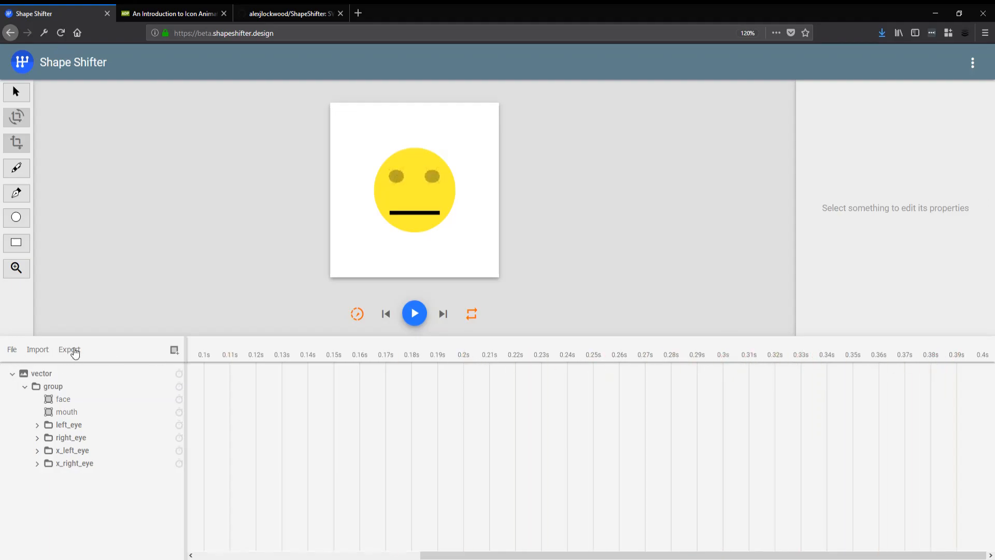
pyautogui.click(72, 349)
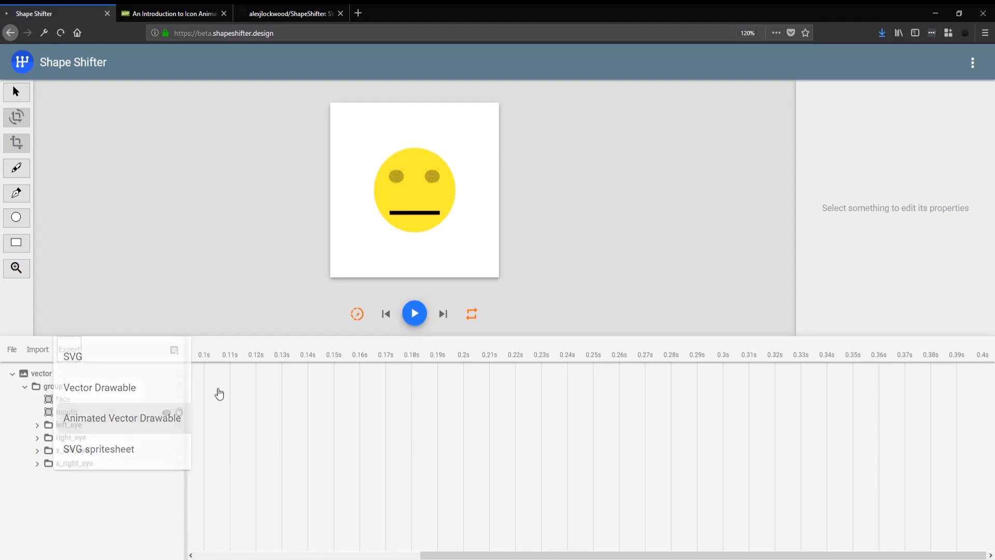